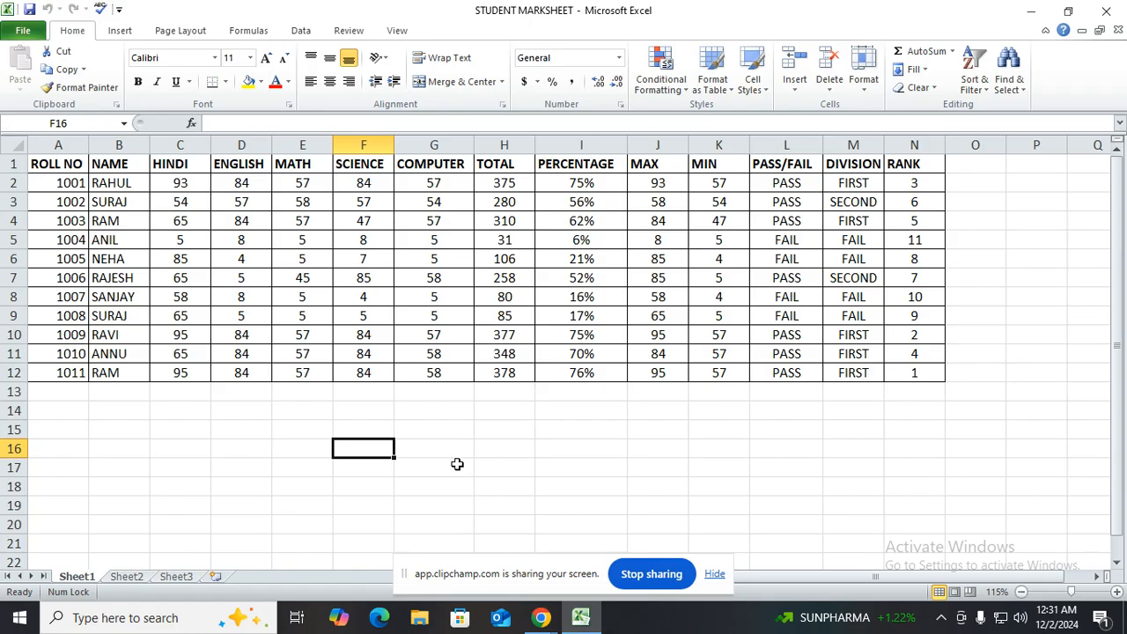
# Enter "vlookup" in F16 and its meaning "vertical lookup" in G16
pyautogui.moveTo(406, 583); pyautogui.dragTo(1001, 633)
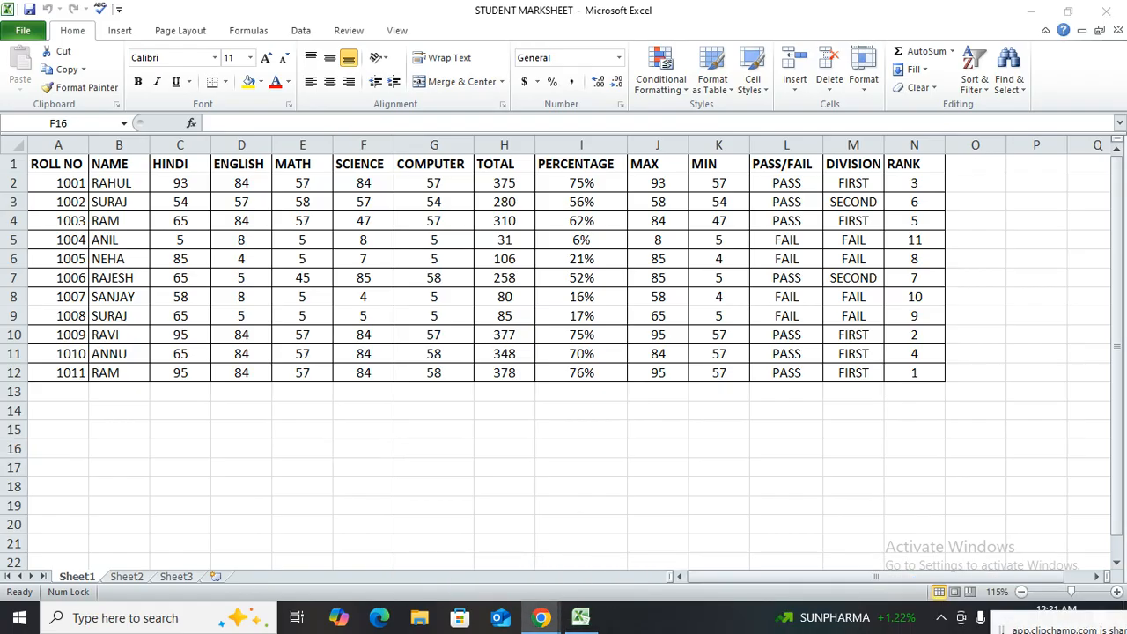
pyautogui.click(385, 447)
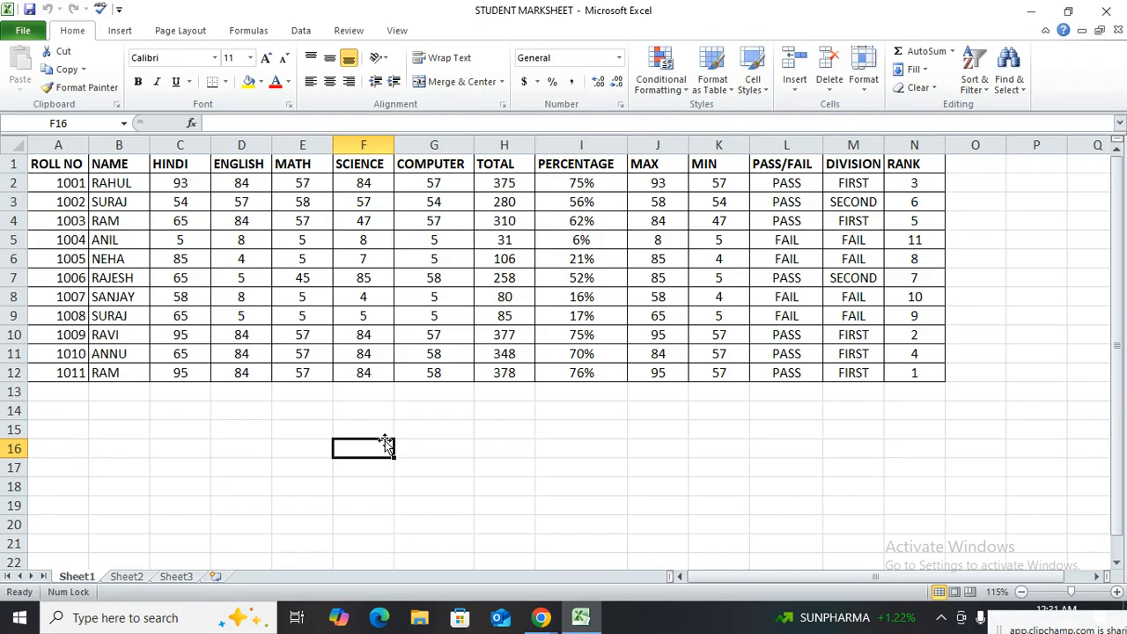
pyautogui.write('vlookup')
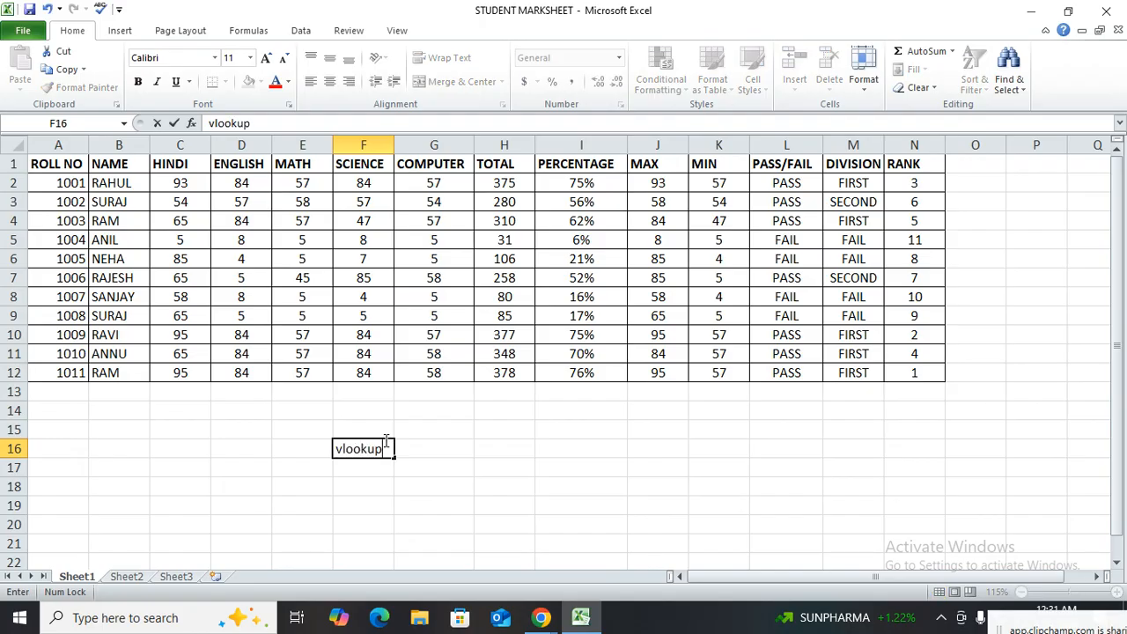
pyautogui.press('Tab')
pyautogui.write('ve')
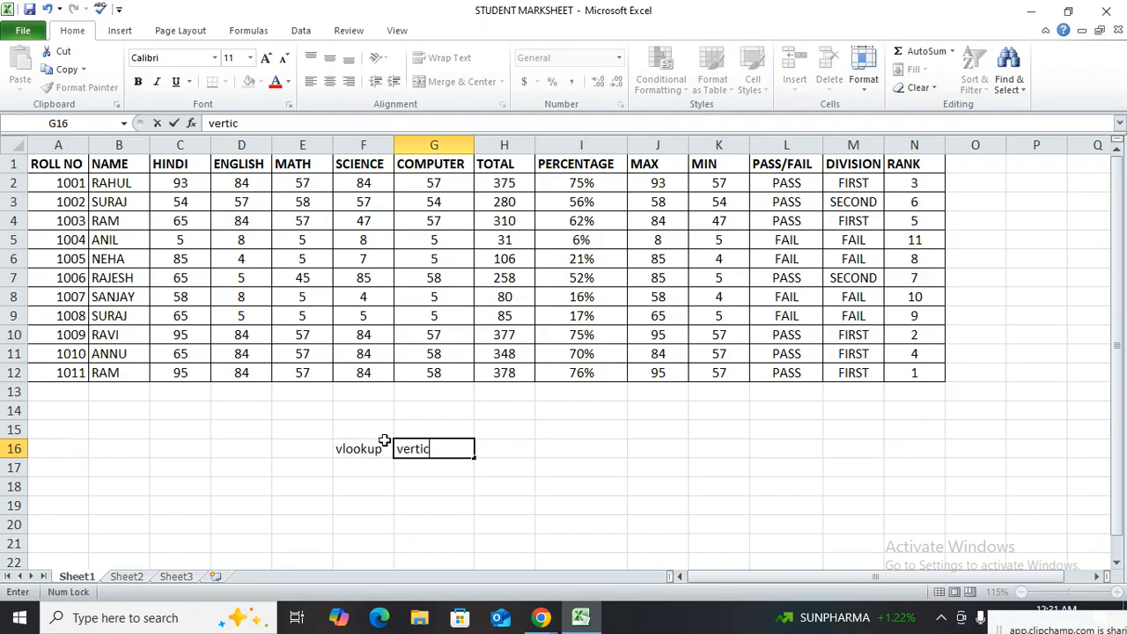
pyautogui.write('rtical lookup')
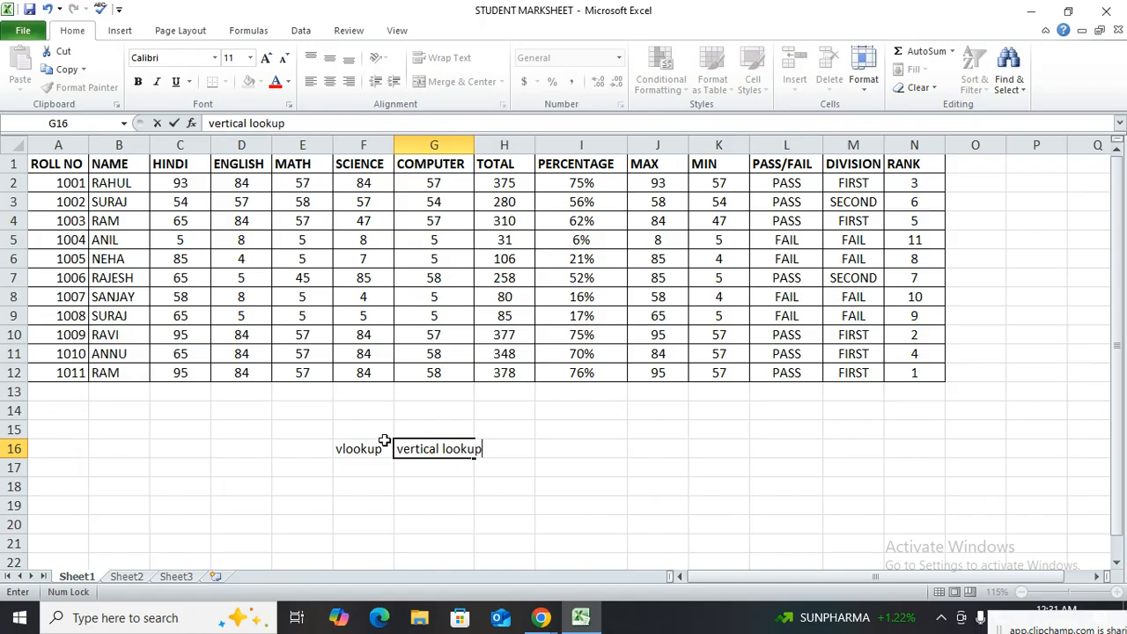
pyautogui.press('Return')
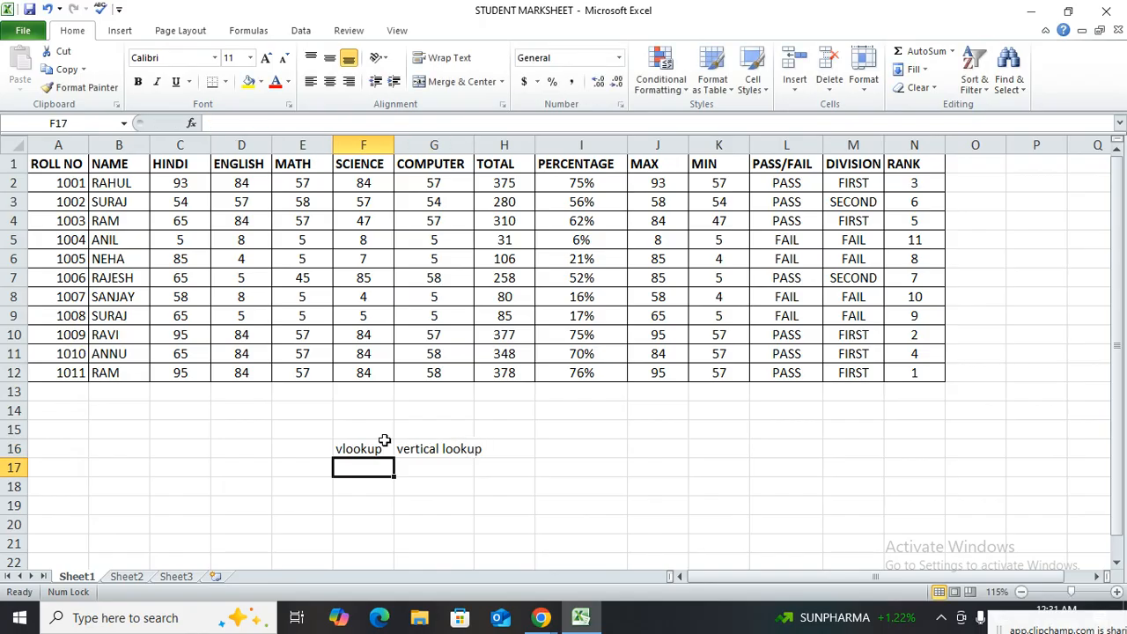
pyautogui.click(75, 146)
pyautogui.click(119, 145)
pyautogui.click(198, 145)
pyautogui.click(251, 144)
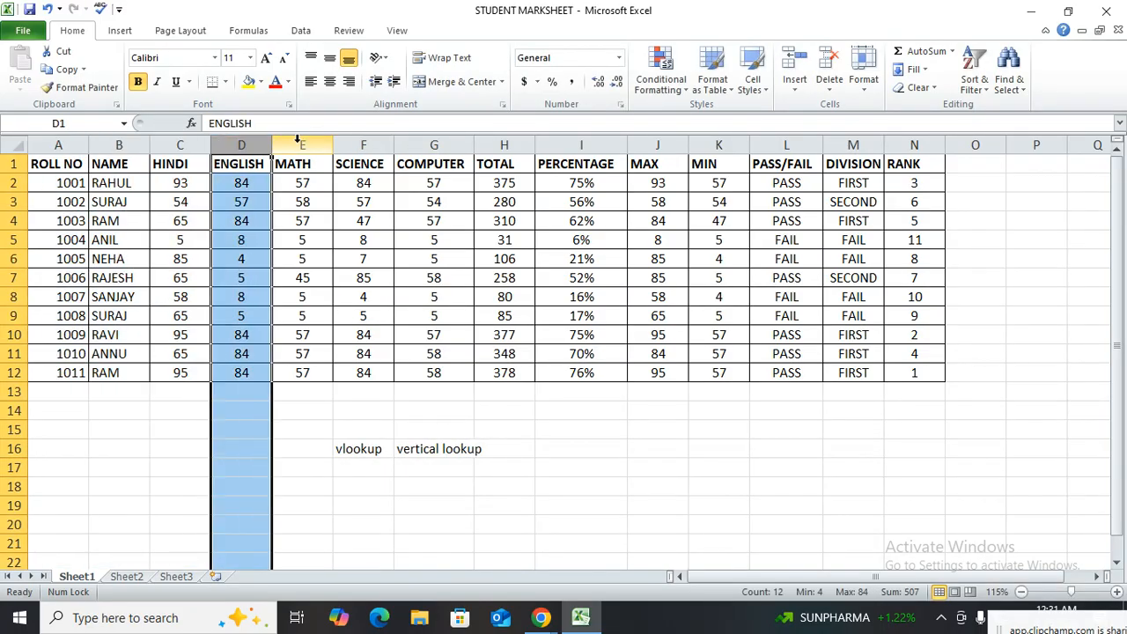
pyautogui.click(302, 145)
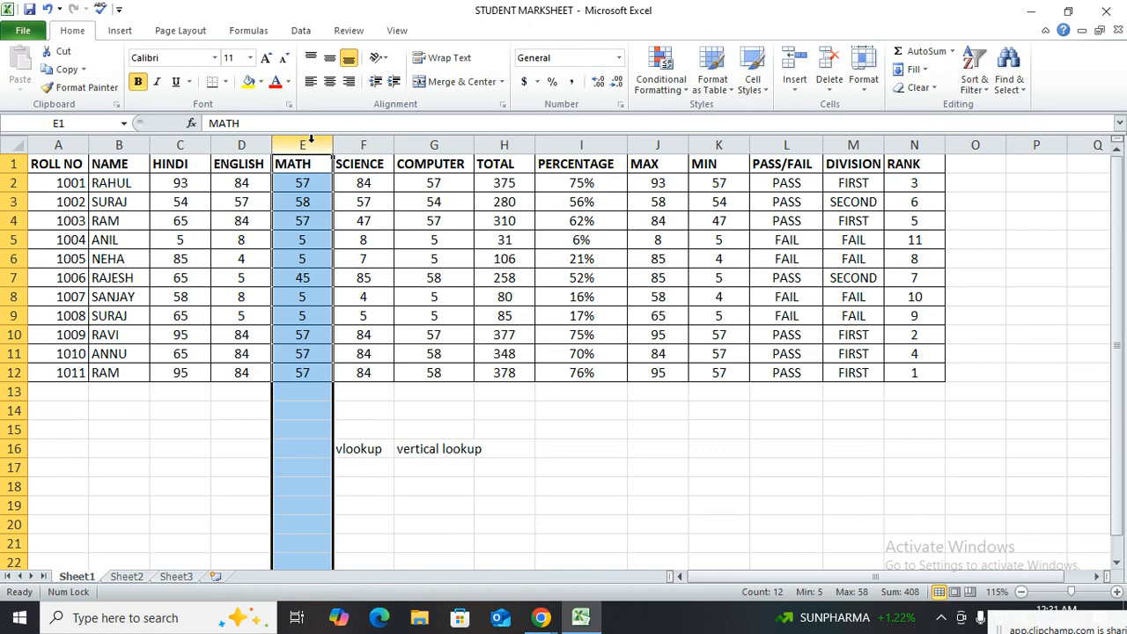
# Enter the headings ROLL NO, NAME, TOTAL, PER and DIVISION in cells F18 to J18
pyautogui.click(362, 489)
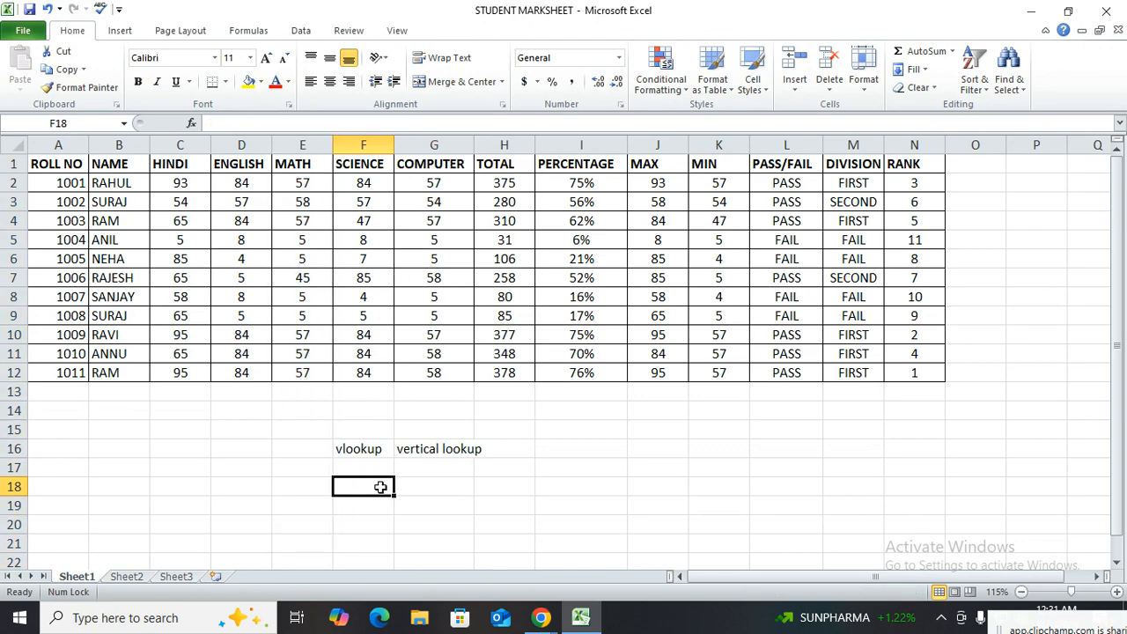
pyautogui.write('ro')
pyautogui.press('capslock')
pyautogui.press('BackSpace')
pyautogui.write('ROLL NO')
pyautogui.click(464, 480)
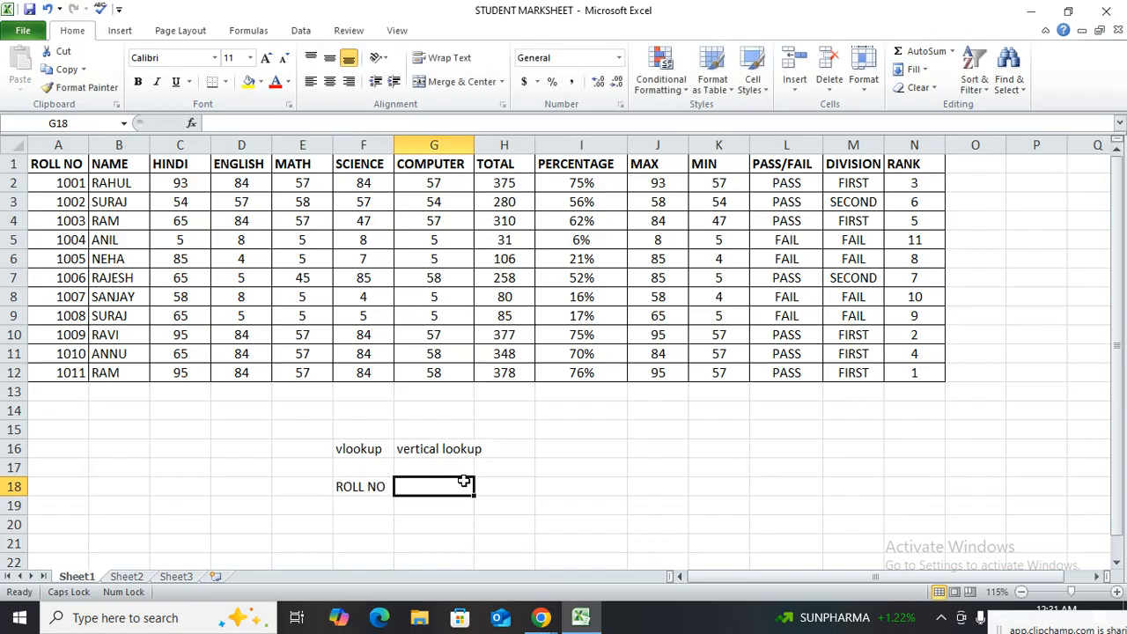
pyautogui.write('NAME')
pyautogui.press('Tab')
pyautogui.write('TOTAL')
pyautogui.press('Tab')
pyautogui.write('PER')
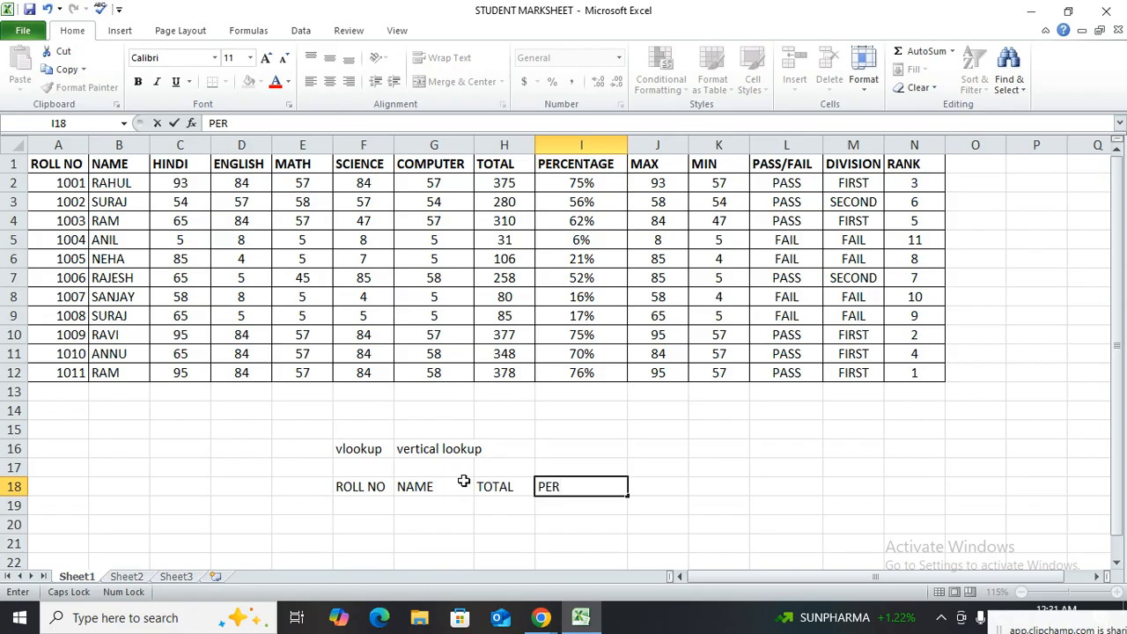
pyautogui.press('Tab')
pyautogui.write('DIVISION')
pyautogui.press('Return')
# Enter the fifth student's roll number in F19 and the matching student name in G19
pyautogui.press('Left')
pyautogui.press('Left')
pyautogui.press('Left')
pyautogui.press('Left')
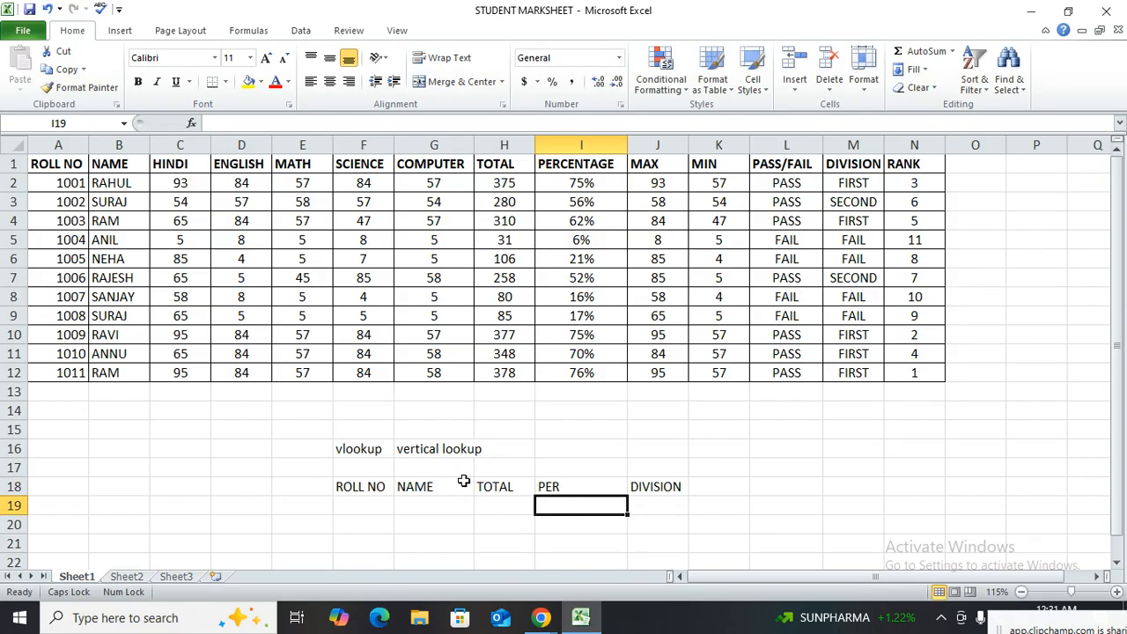
pyautogui.write('1005')
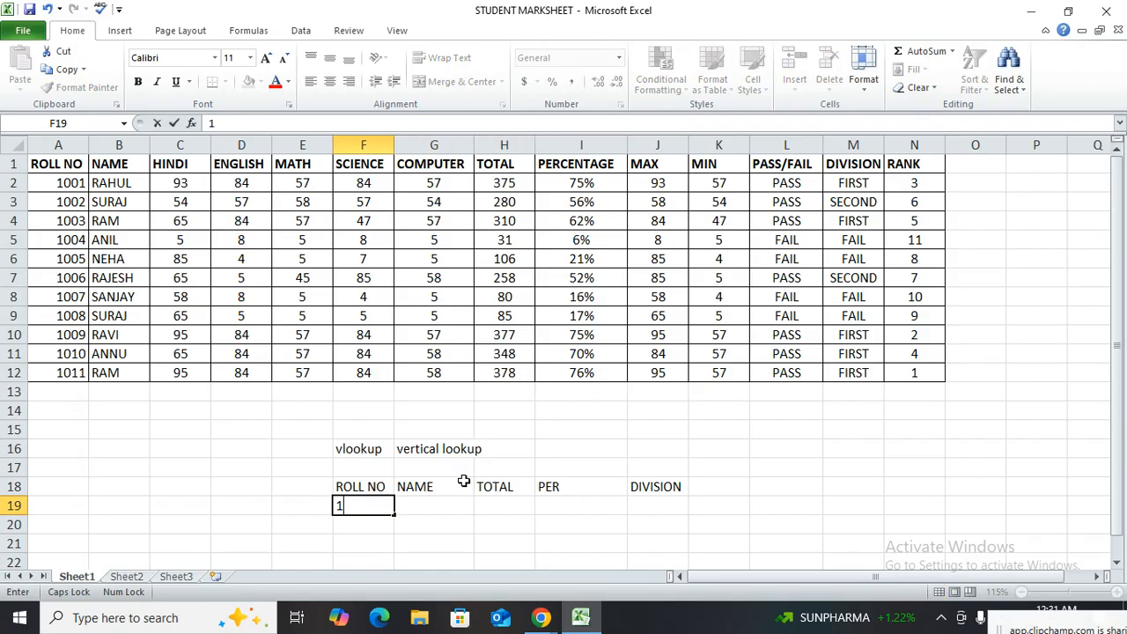
pyautogui.press('Tab')
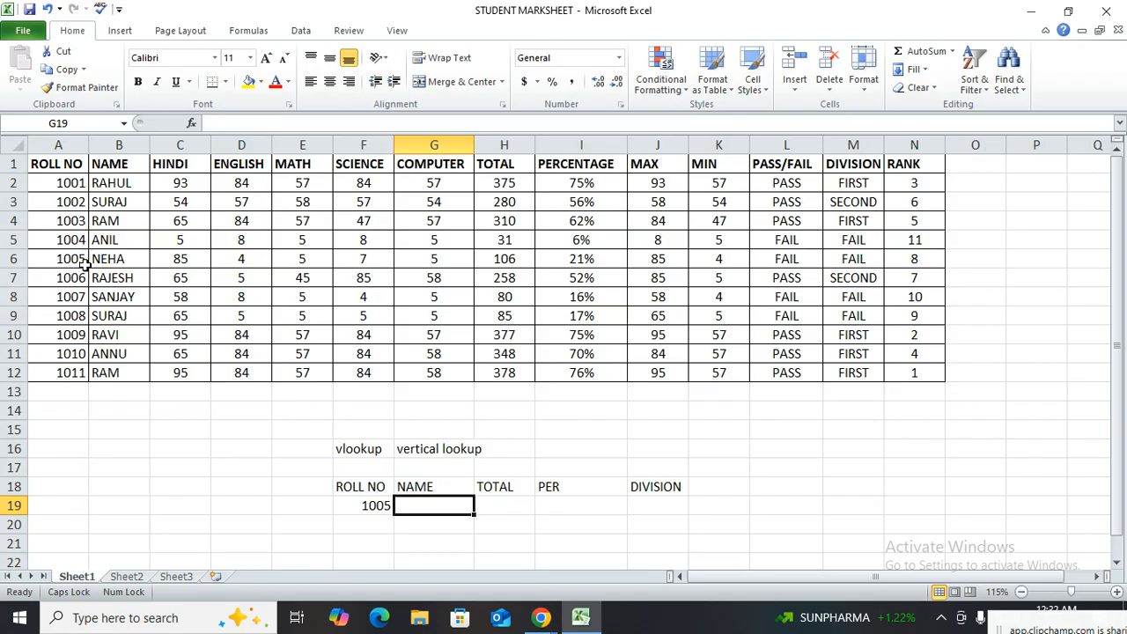
pyautogui.write('NEHA')
pyautogui.press('Tab')
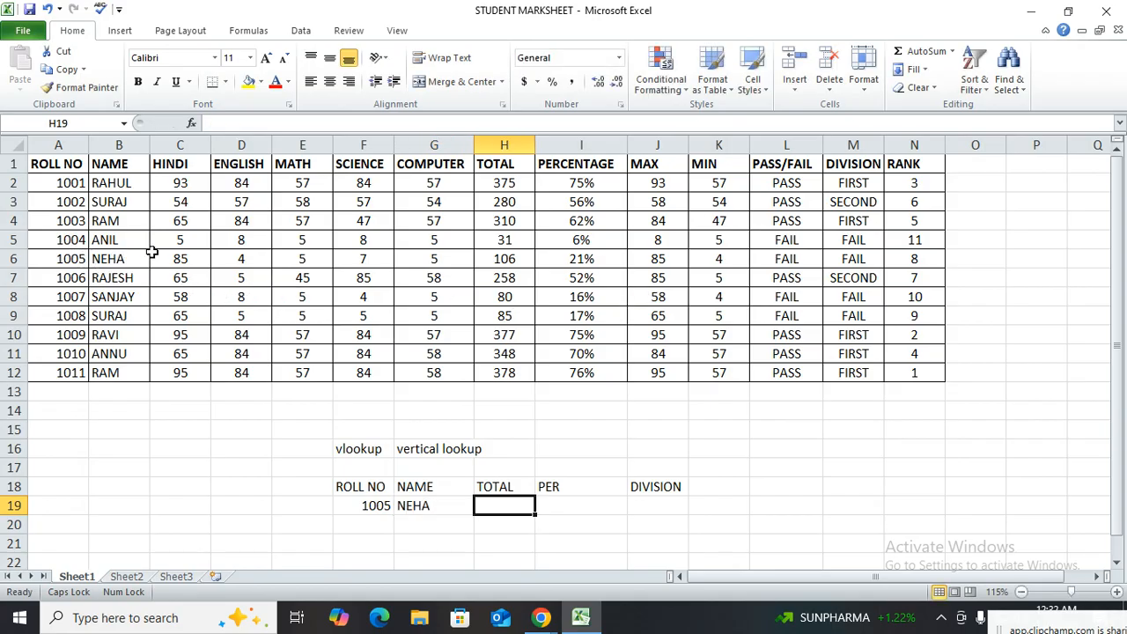
# Examine the fifth student's total, percentage and division in row 6, the empty result cells in row 19, and the next student's row
pyautogui.click(530, 261)
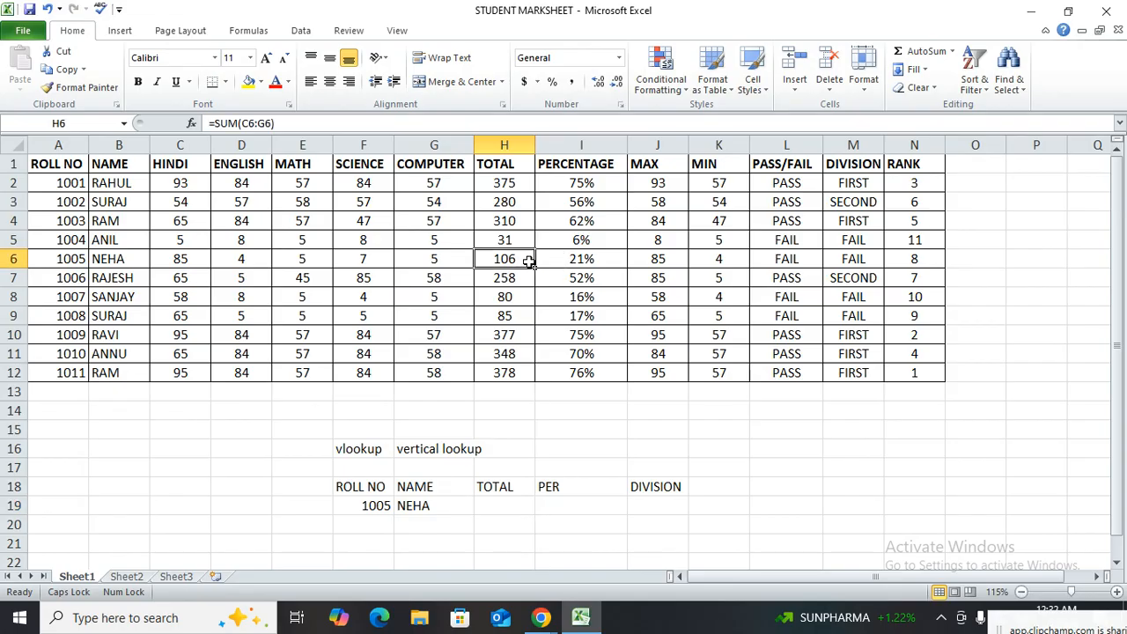
pyautogui.click(623, 264)
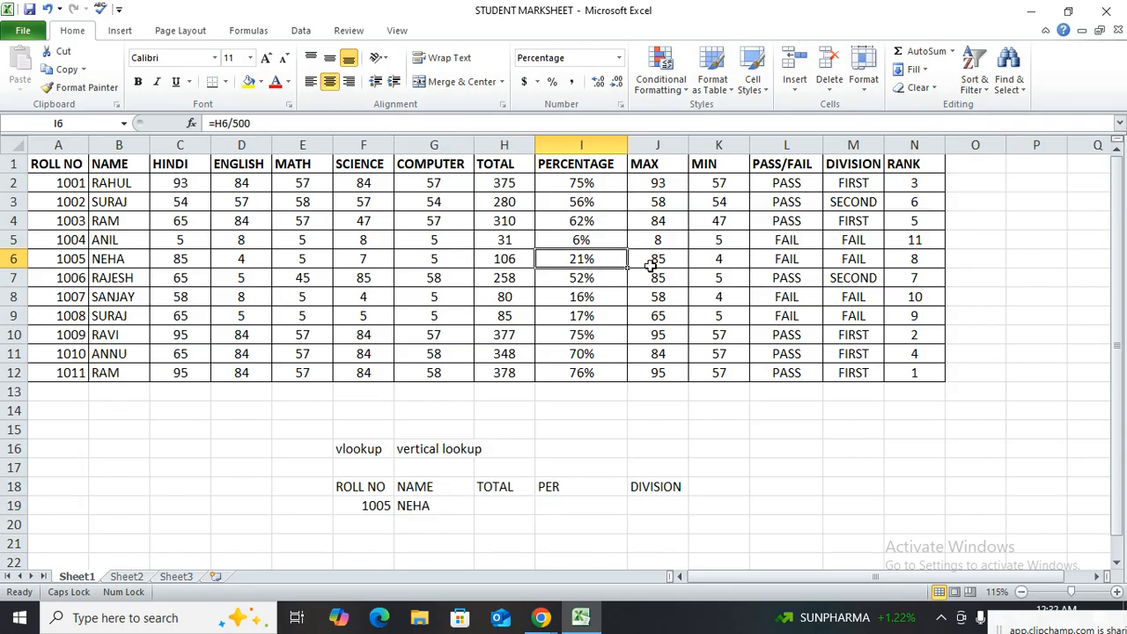
pyautogui.click(841, 263)
pyautogui.click(498, 507)
pyautogui.click(604, 490)
pyautogui.click(660, 500)
pyautogui.click(376, 508)
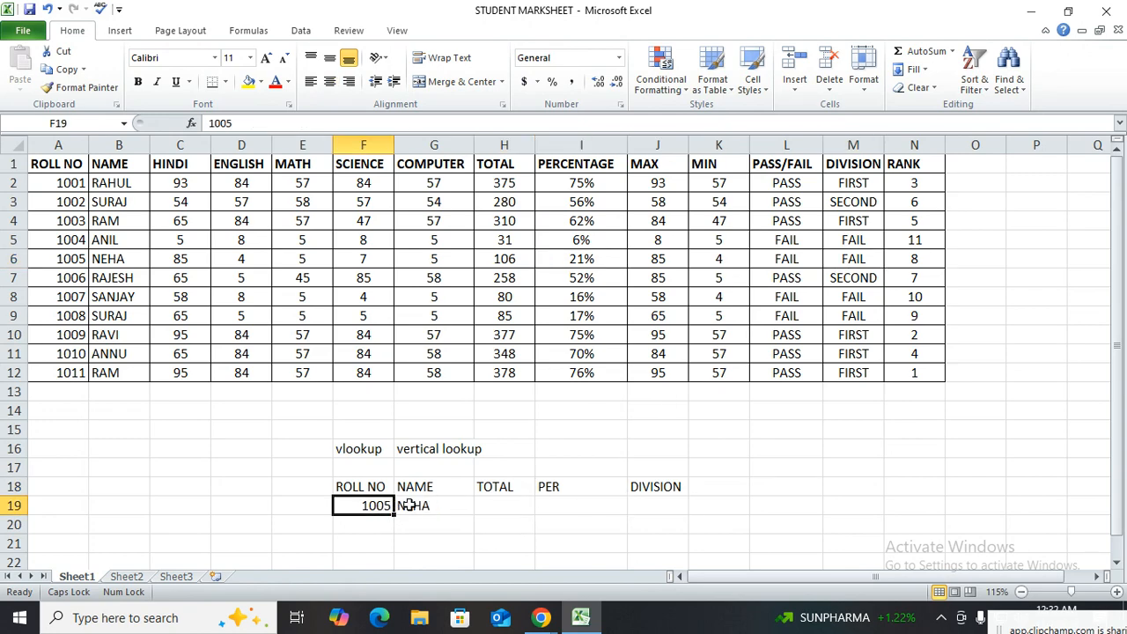
pyautogui.moveTo(104, 279); pyautogui.dragTo(787, 278)
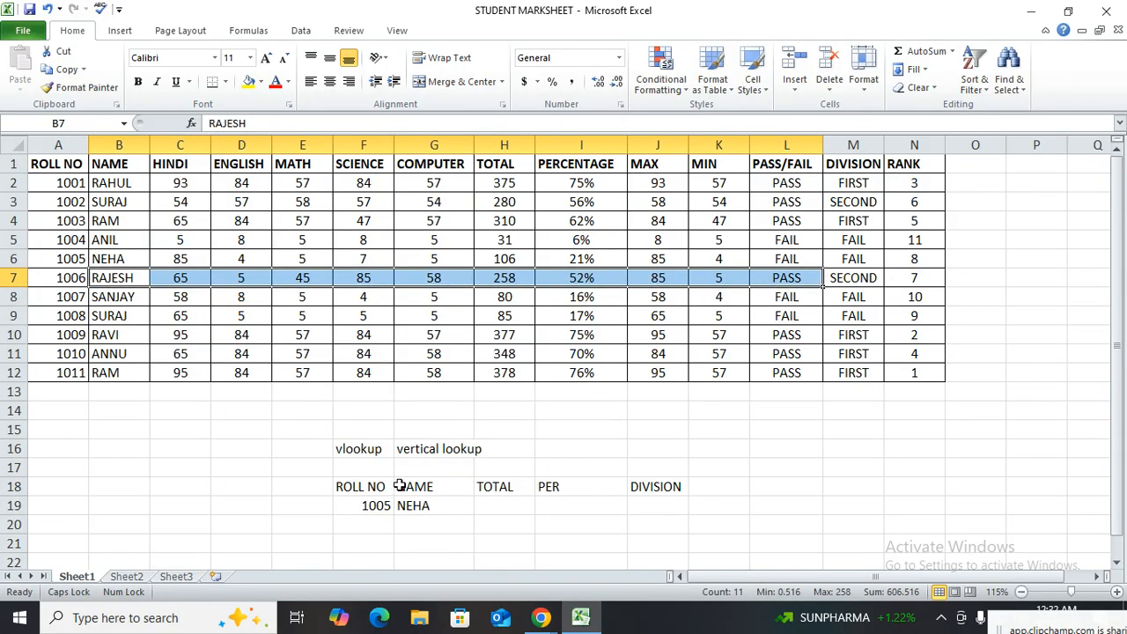
# Examine the roll number in F19, the result cells G19:J19, the full marksheet A1:N12 and its vertical columns
pyautogui.click(371, 507)
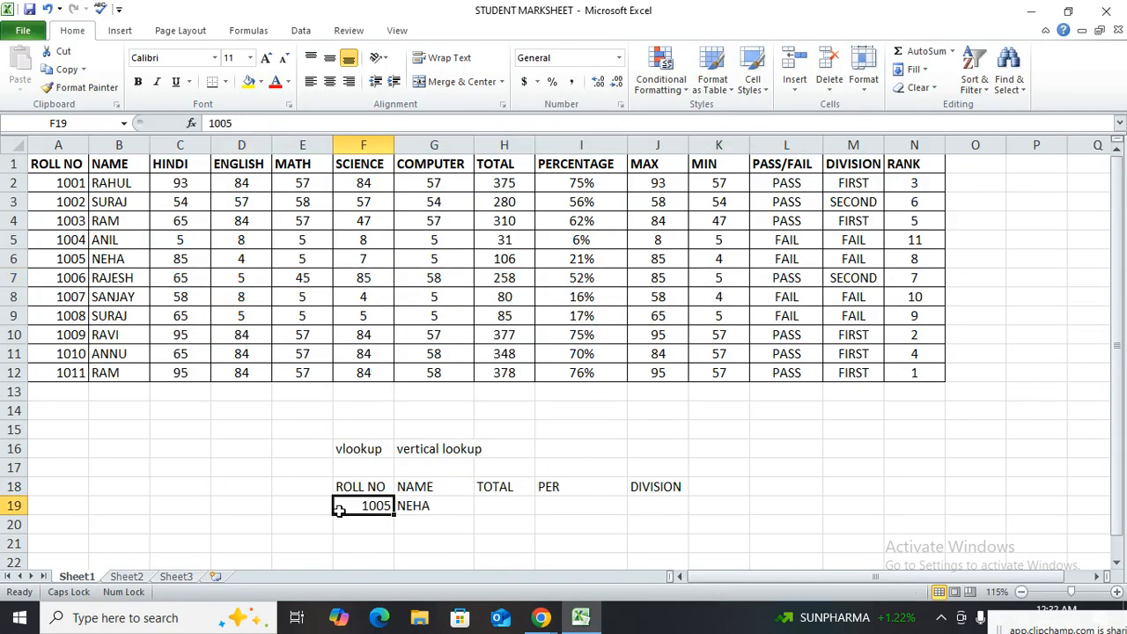
pyautogui.moveTo(432, 509); pyautogui.dragTo(644, 505)
pyautogui.moveTo(64, 169); pyautogui.dragTo(908, 372)
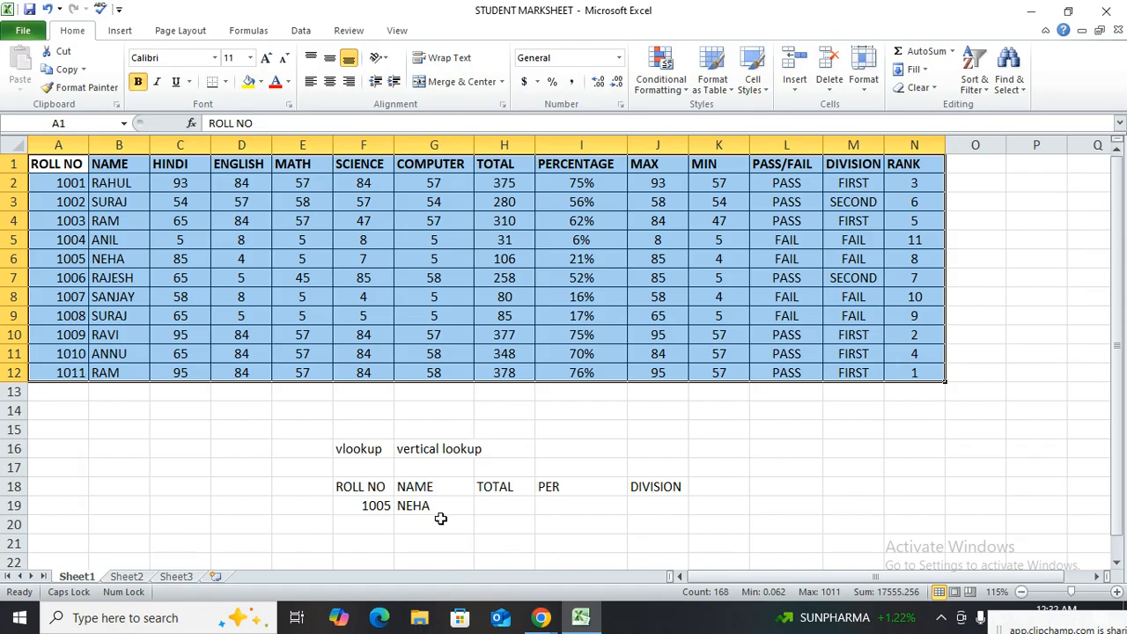
pyautogui.click(437, 509)
pyautogui.moveTo(367, 452); pyautogui.dragTo(490, 453)
pyautogui.click(58, 145)
pyautogui.click(119, 145)
pyautogui.click(254, 143)
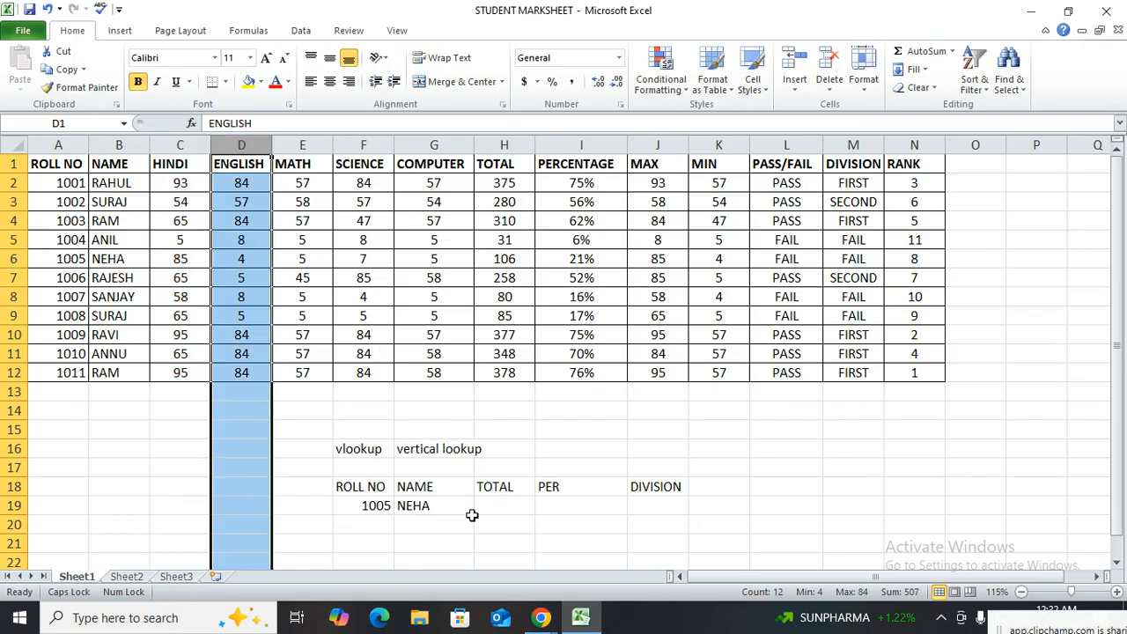
# Replace the student name in G19 with the start of a VLOOKUP formula that uses F19 as the lookup value
pyautogui.click(445, 510)
pyautogui.press('Delete')
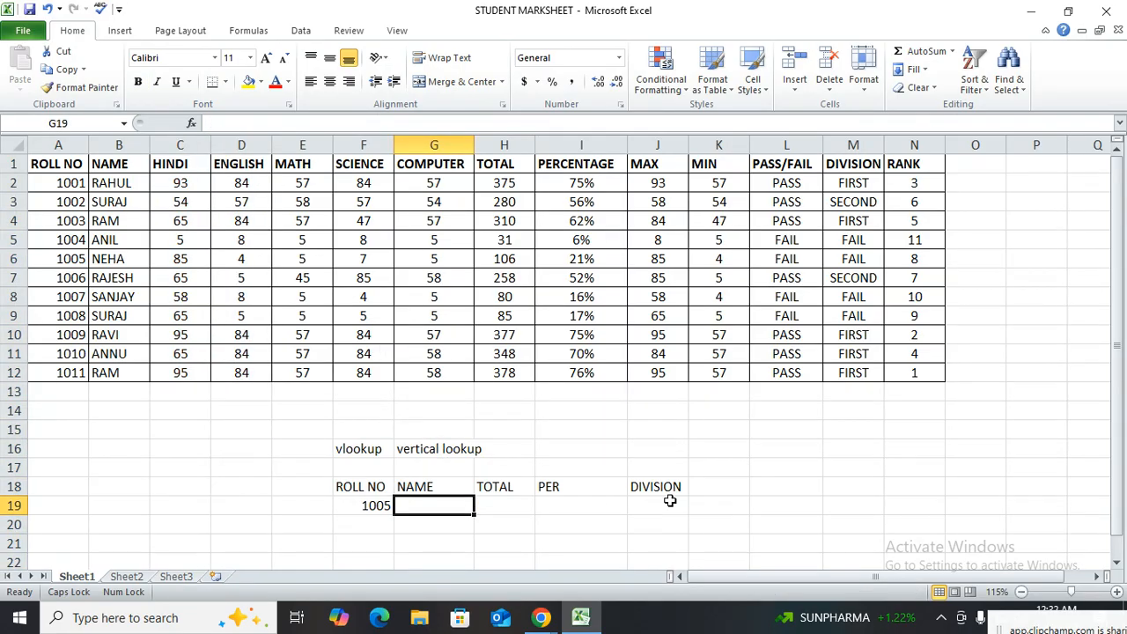
pyautogui.write('=VLOOKUP(')
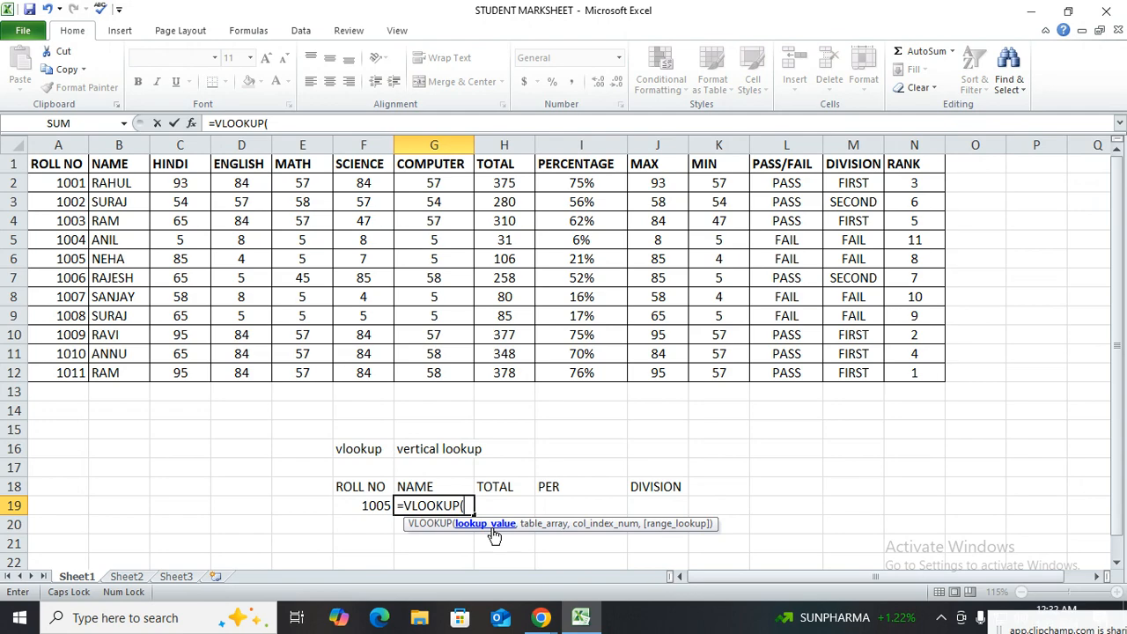
pyautogui.click(361, 510)
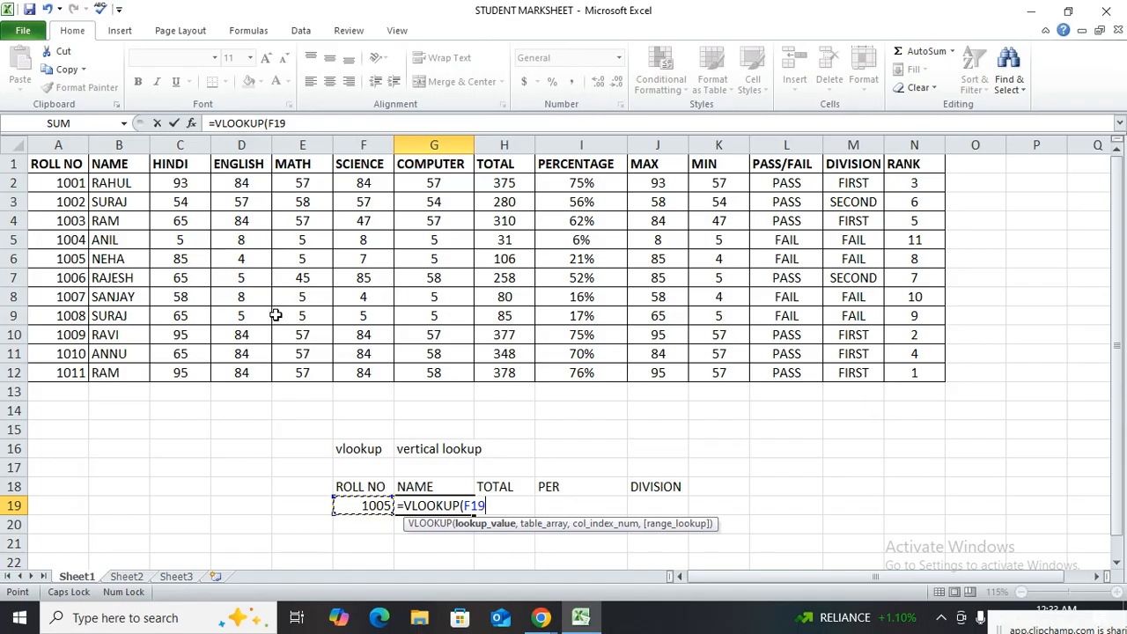
pyautogui.write(',')
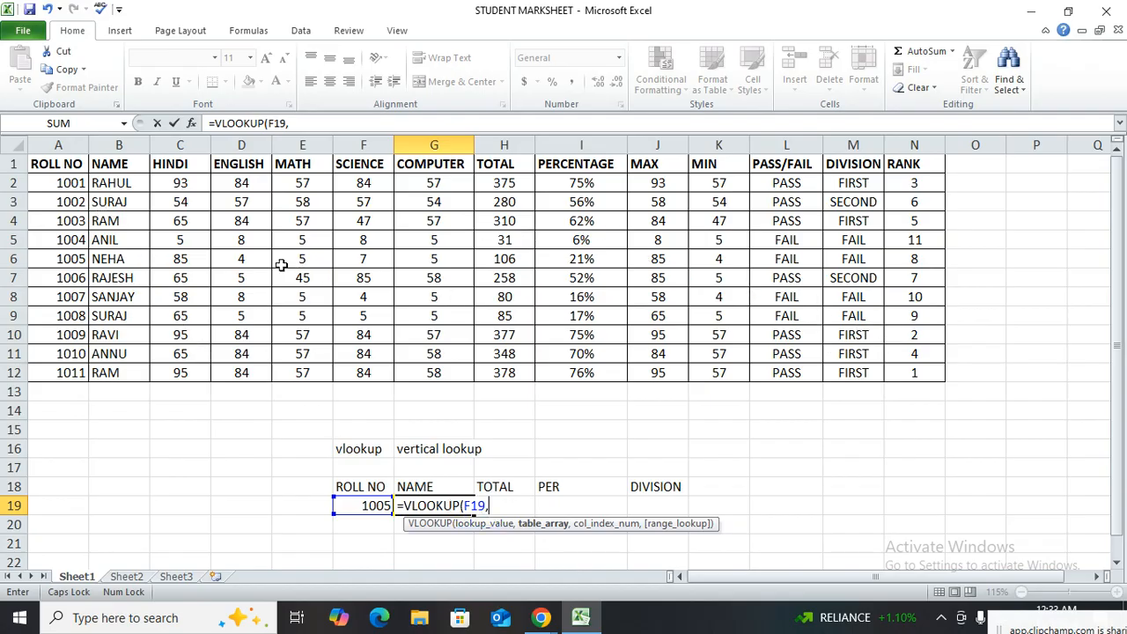
# Set the formula's table array to the whole marksheet, A1:N12, locked as the absolute range $A$1:$N$12
pyautogui.moveTo(64, 164); pyautogui.dragTo(905, 375)
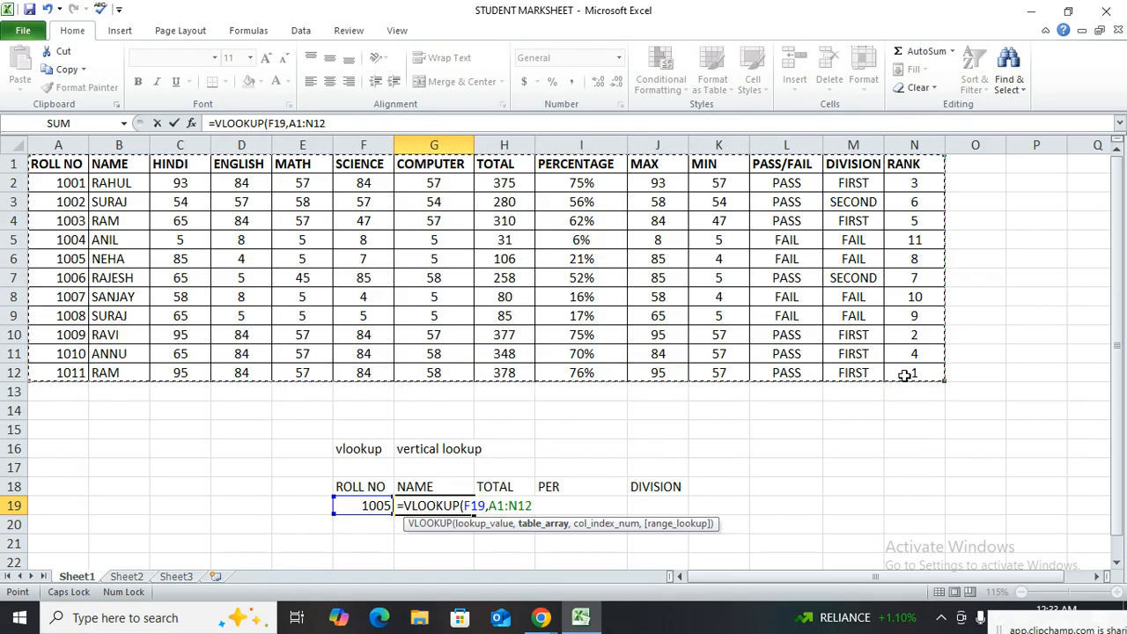
pyautogui.click(17, 147)
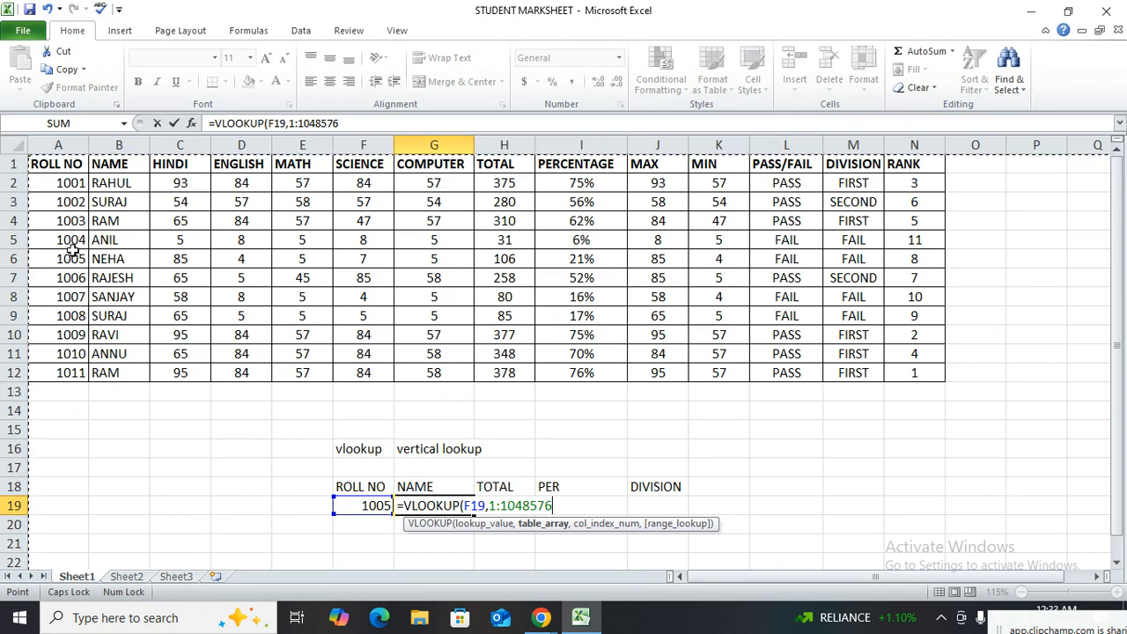
pyautogui.click(54, 163)
pyautogui.moveTo(55, 163); pyautogui.dragTo(898, 373)
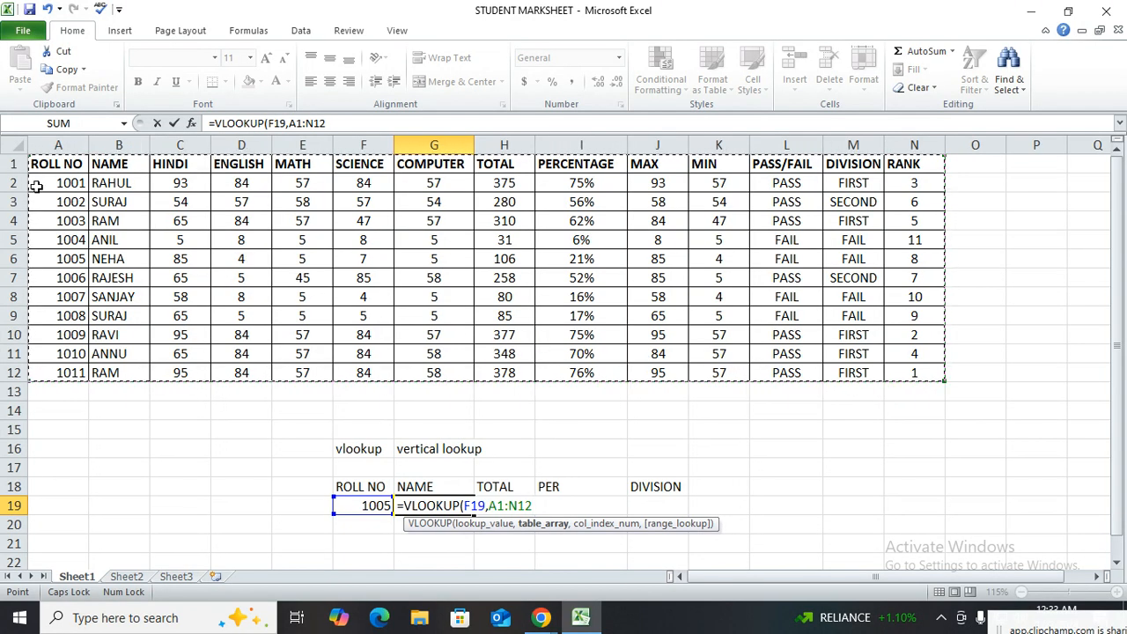
pyautogui.moveTo(62, 168); pyautogui.dragTo(896, 371)
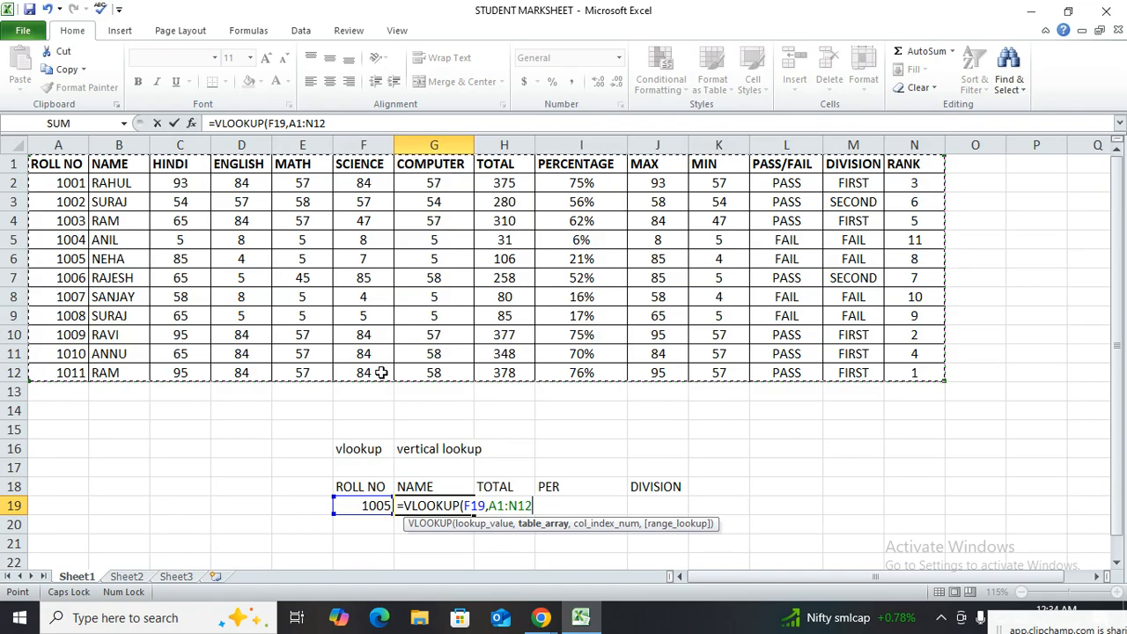
pyautogui.press('F4')
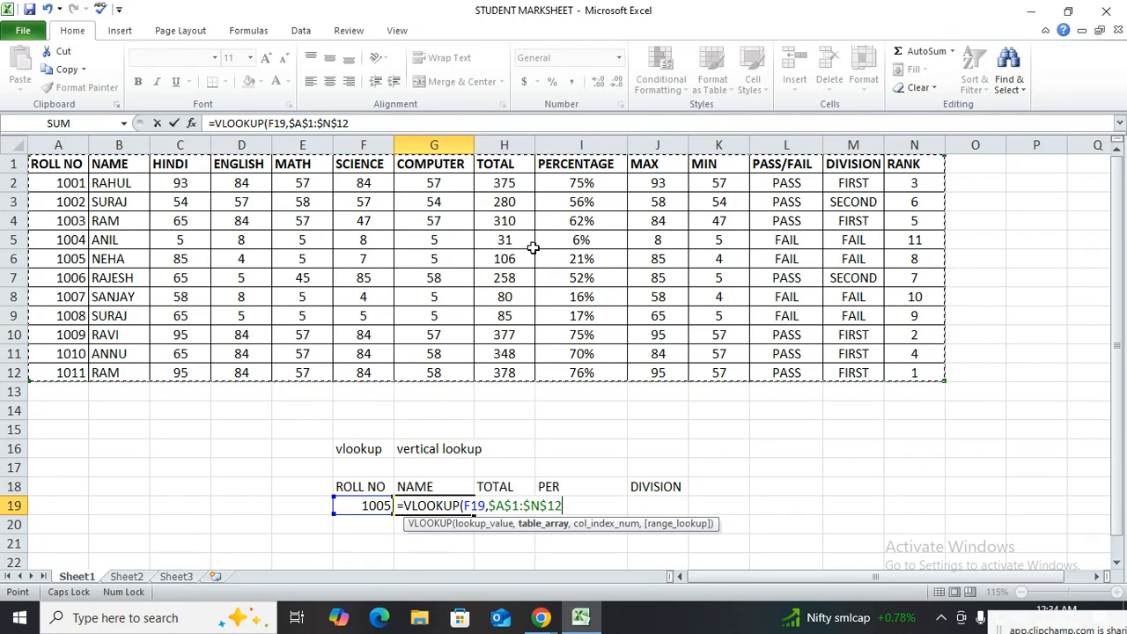
# Complete the VLOOKUP formula in G19 with column index 2 and range lookup 0 for an exact match
pyautogui.write(',')
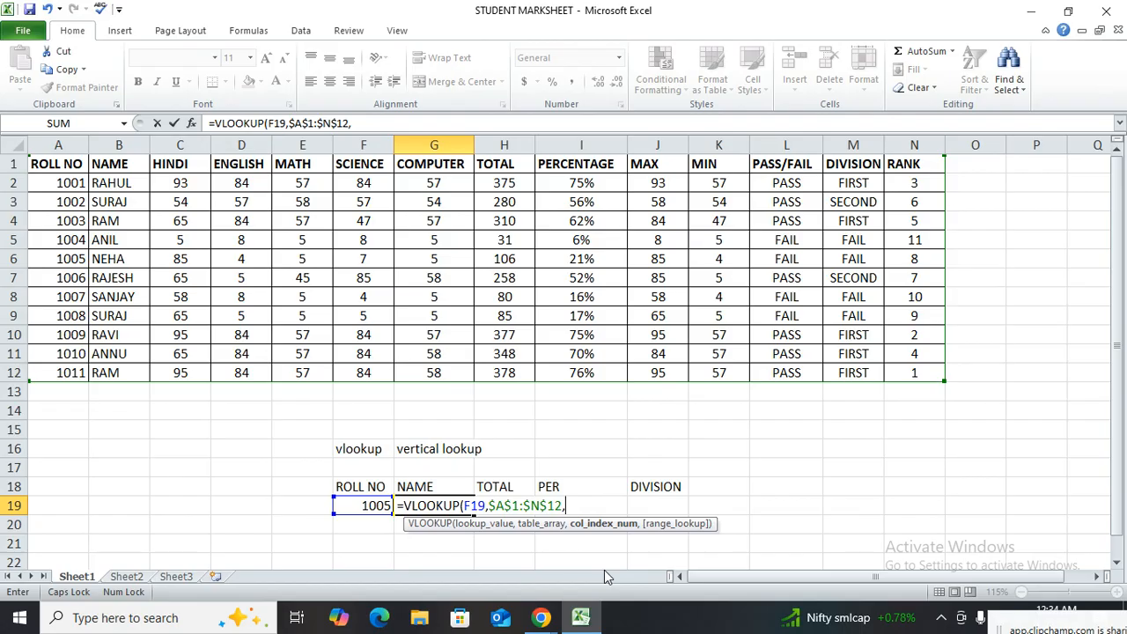
pyautogui.write('2,0')
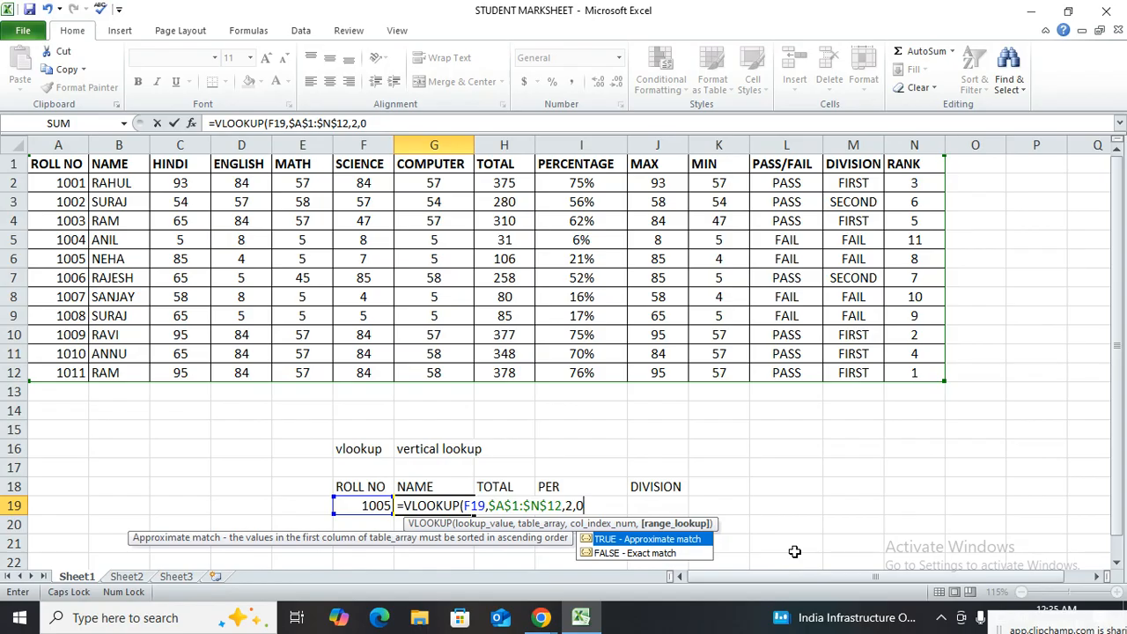
pyautogui.write(')')
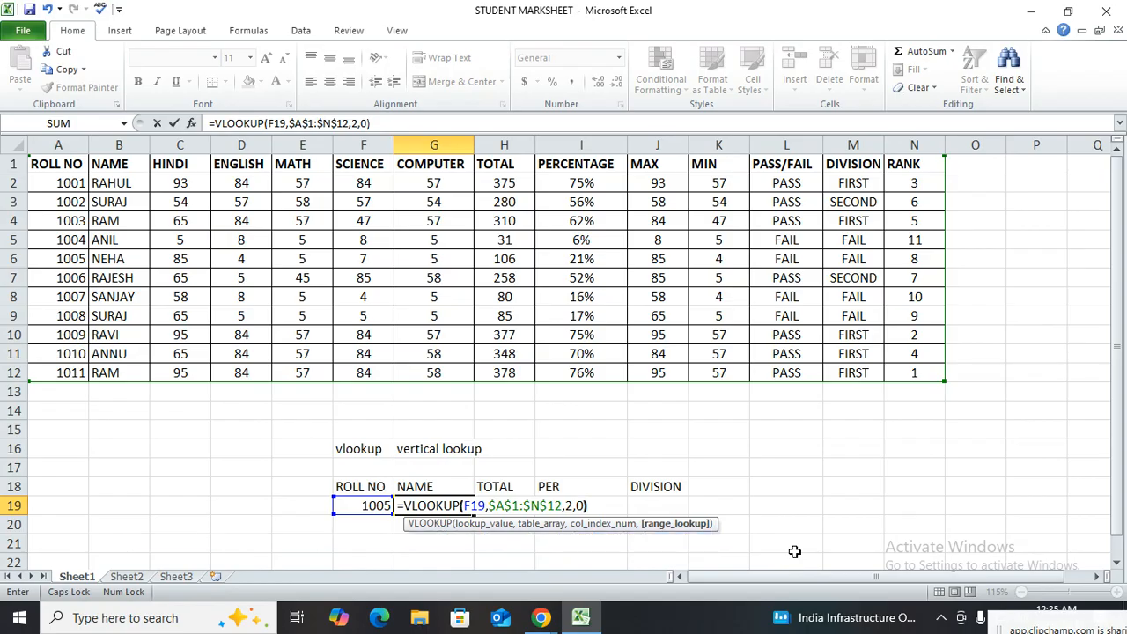
pyautogui.press('Return')
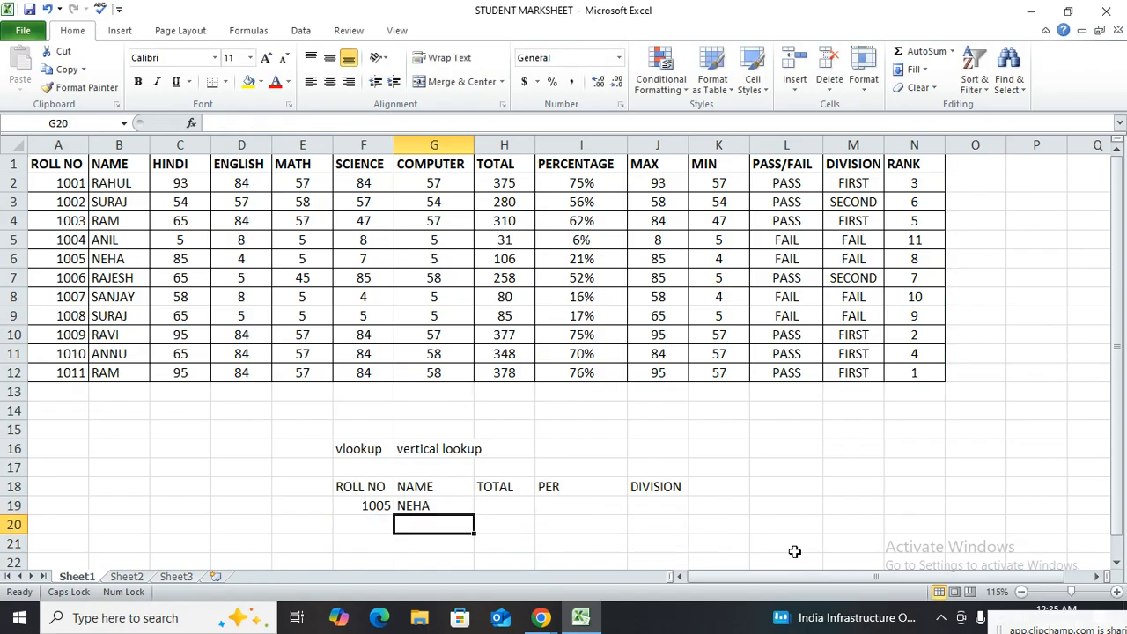
# Test the name lookup by setting the roll number in F19 to 1002 and comparing G19 with the marksheet's NAME column
pyautogui.click(403, 504)
pyautogui.click(101, 256)
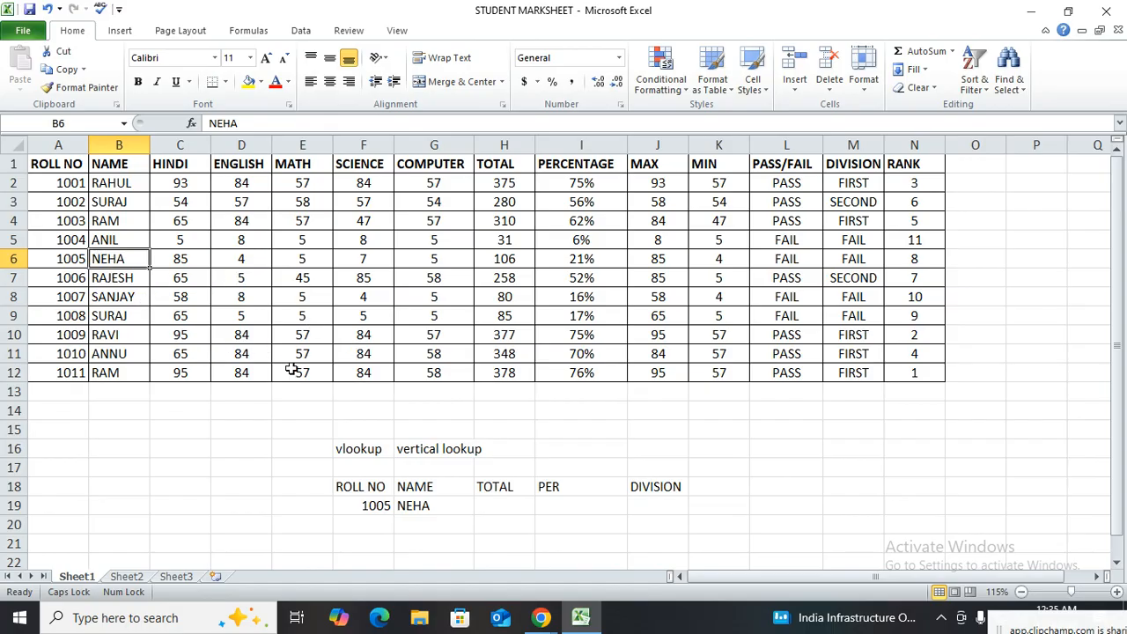
pyautogui.click(379, 505)
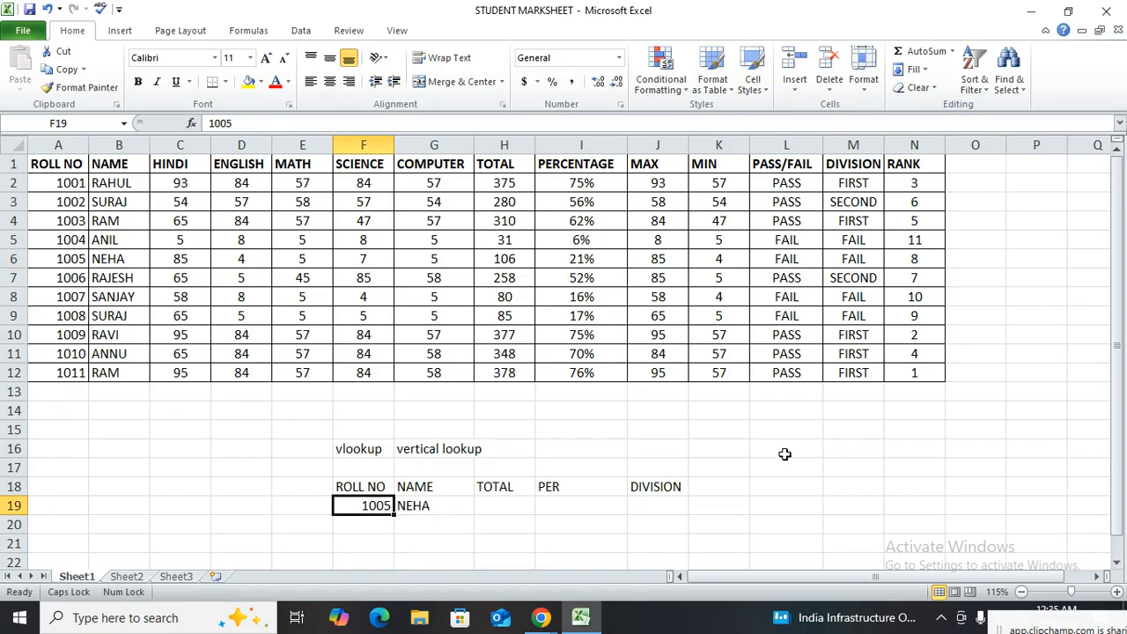
pyautogui.write('1002')
pyautogui.press('Return')
pyautogui.press('Return')
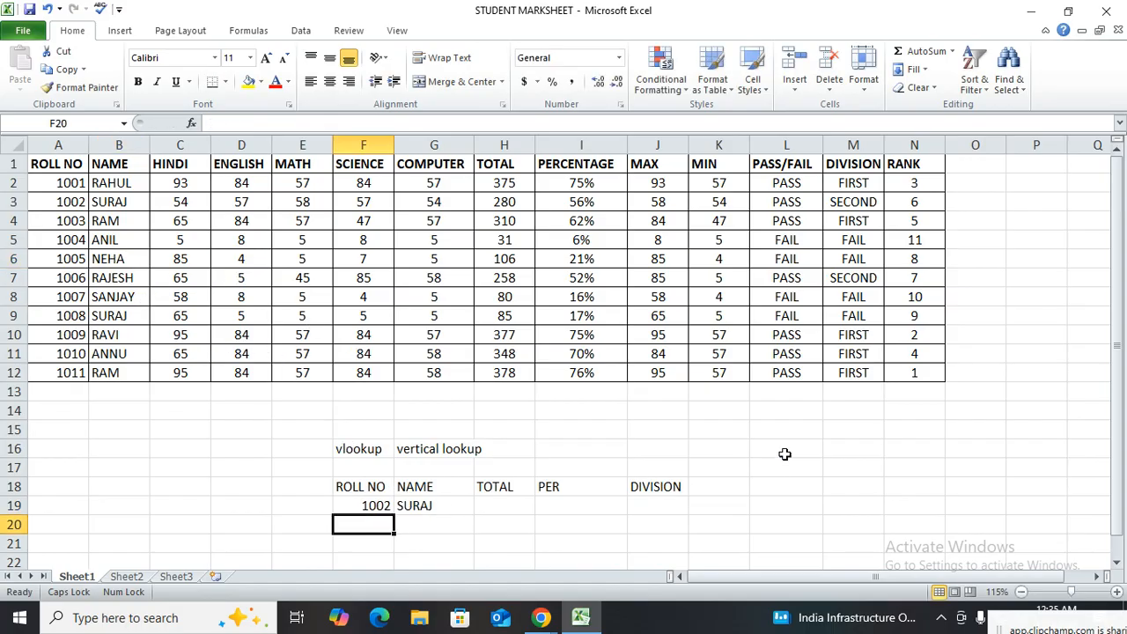
pyautogui.click(438, 509)
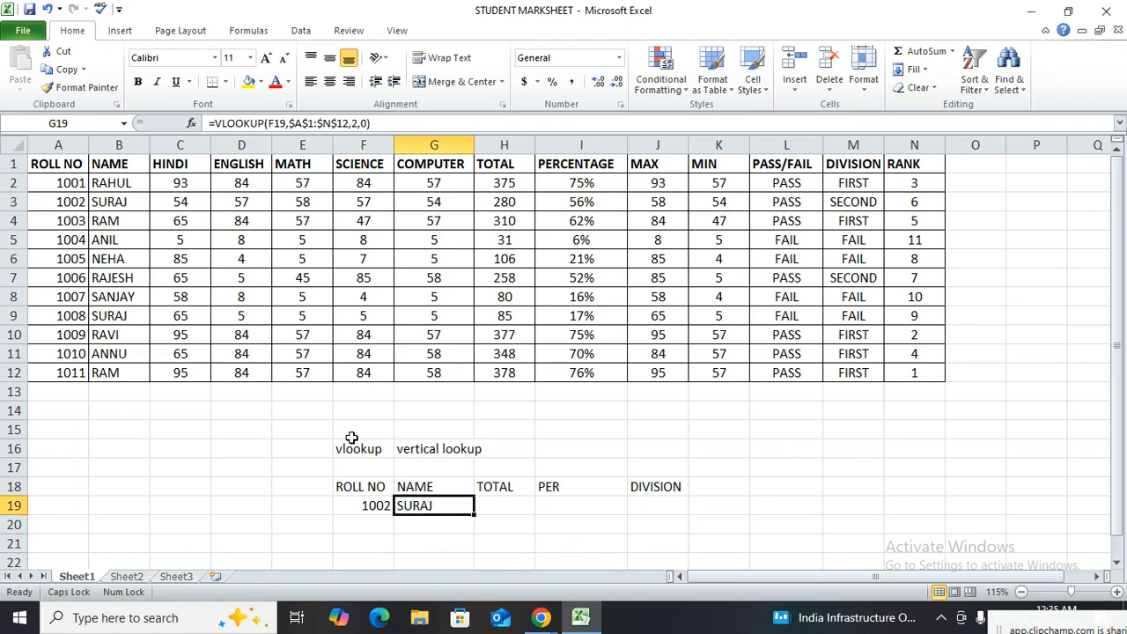
pyautogui.click(97, 203)
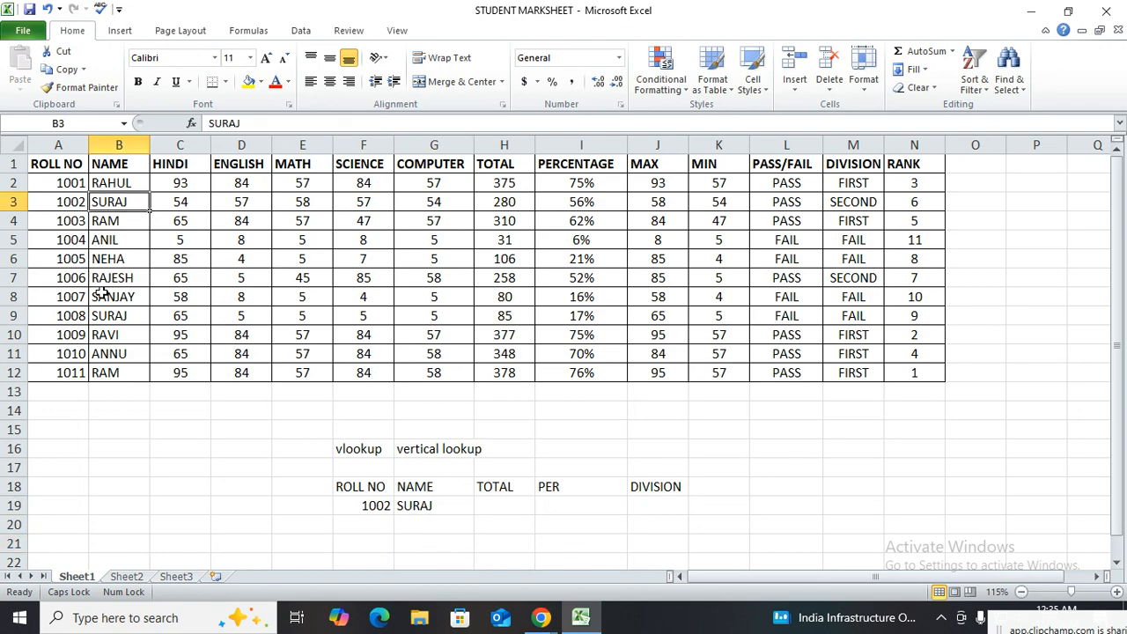
# Change the roll number in F19 to 1006 and check the name returned in G19
pyautogui.click(374, 506)
pyautogui.write('1006')
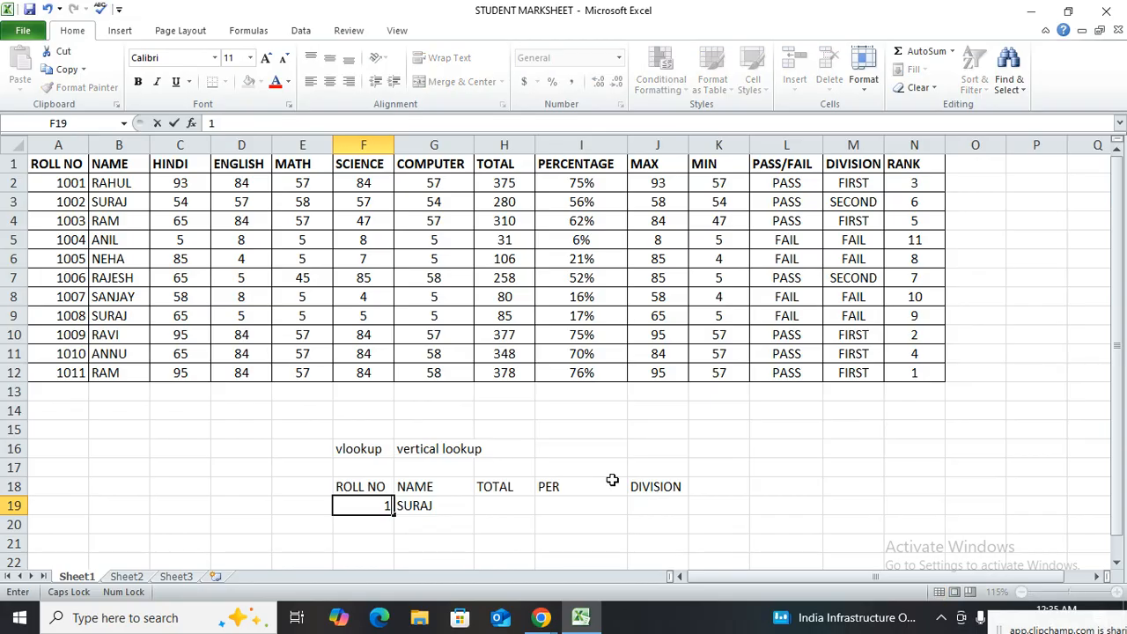
pyautogui.press('Return')
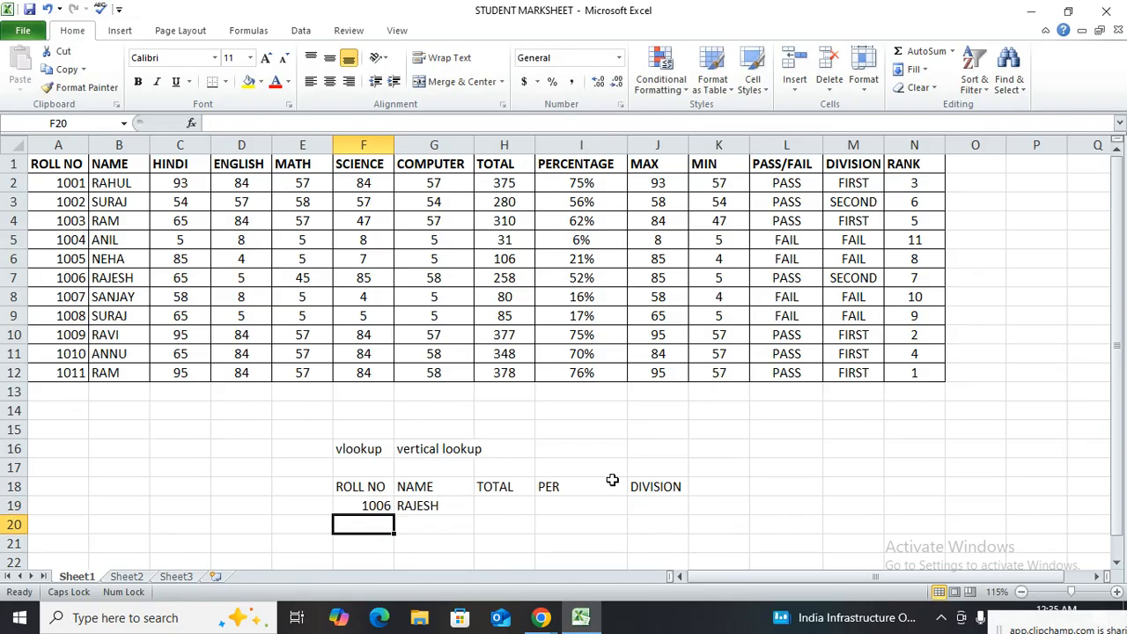
pyautogui.click(447, 508)
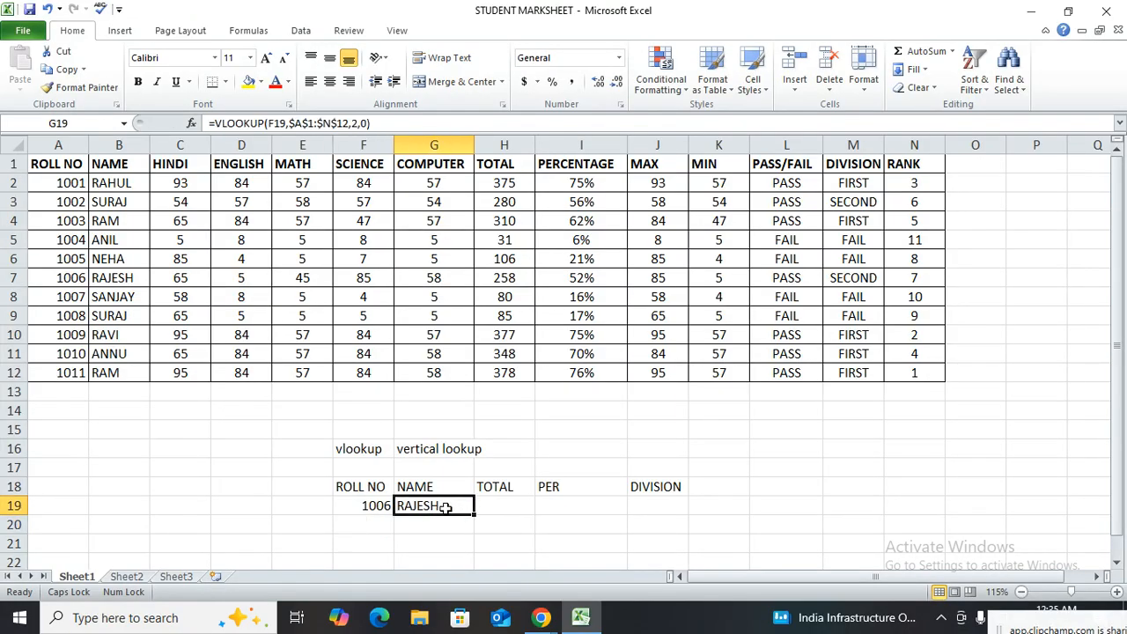
# Start a VLOOKUP formula in the TOTAL cell H19 with F19 as the lookup value
pyautogui.click(499, 507)
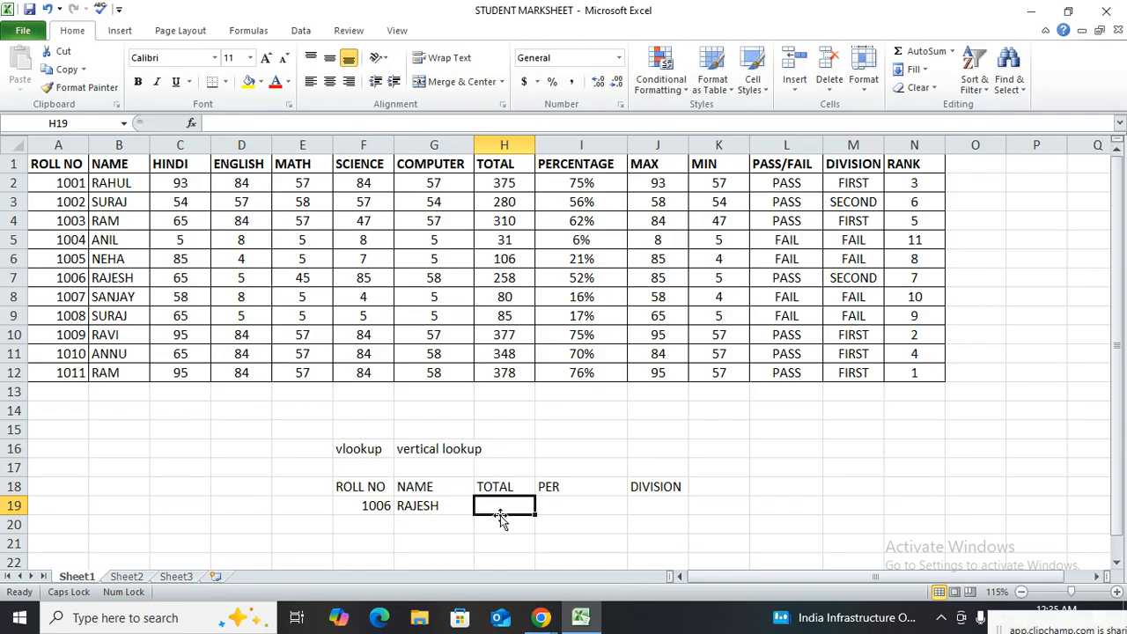
pyautogui.write('=VLOOKUP(')
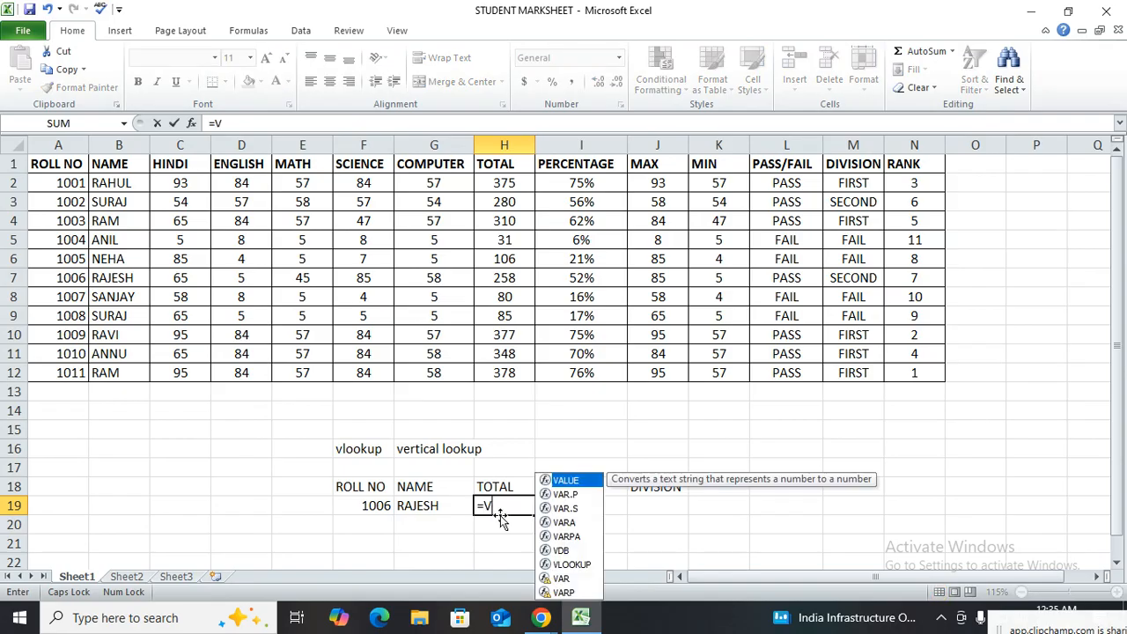
pyautogui.click(373, 511)
pyautogui.write(',')
pyautogui.moveTo(12, 164); pyautogui.dragTo(4, 370)
pyautogui.moveTo(41, 157); pyautogui.dragTo(550, 311)
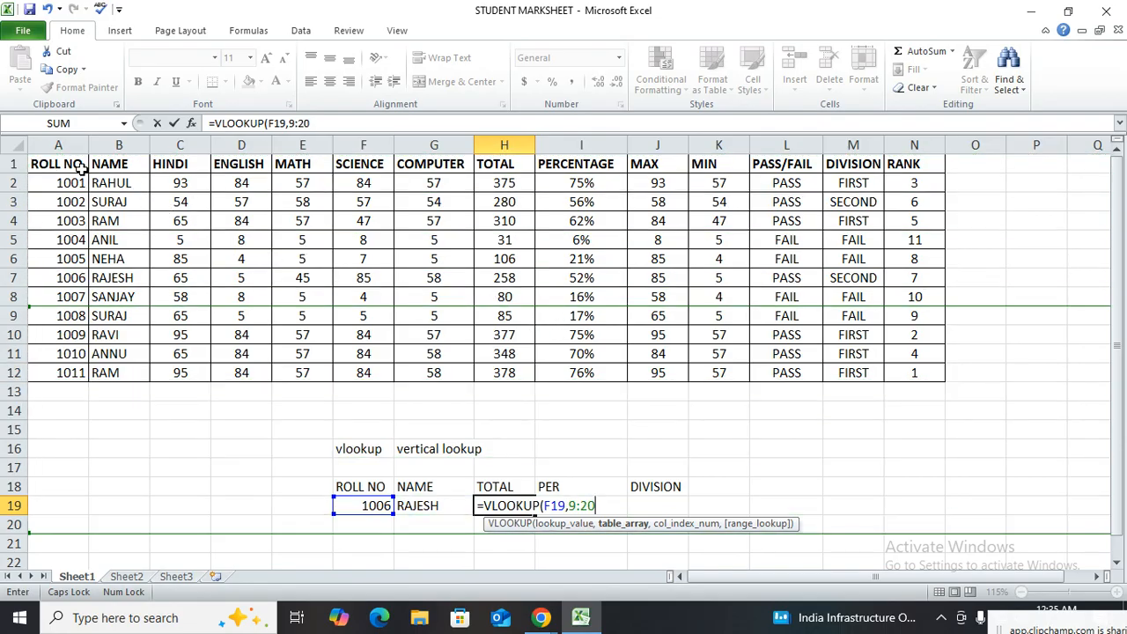
pyautogui.press('Return')
pyautogui.click(576, 358)
pyautogui.click(604, 504)
pyautogui.press('BackSpace')
pyautogui.press('BackSpace')
pyautogui.press('BackSpace')
pyautogui.press('BackSpace')
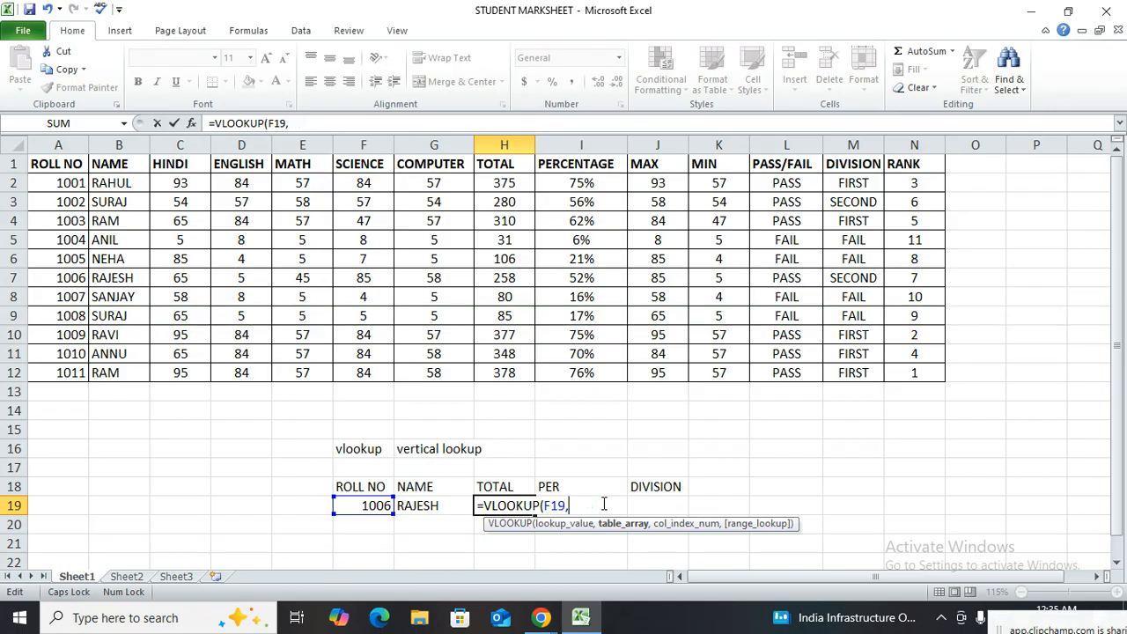
# Complete the H19 VLOOKUP formula with the locked table array $A$1:$N$12, column index 8 and range lookup 0
pyautogui.moveTo(58, 164); pyautogui.dragTo(899, 376)
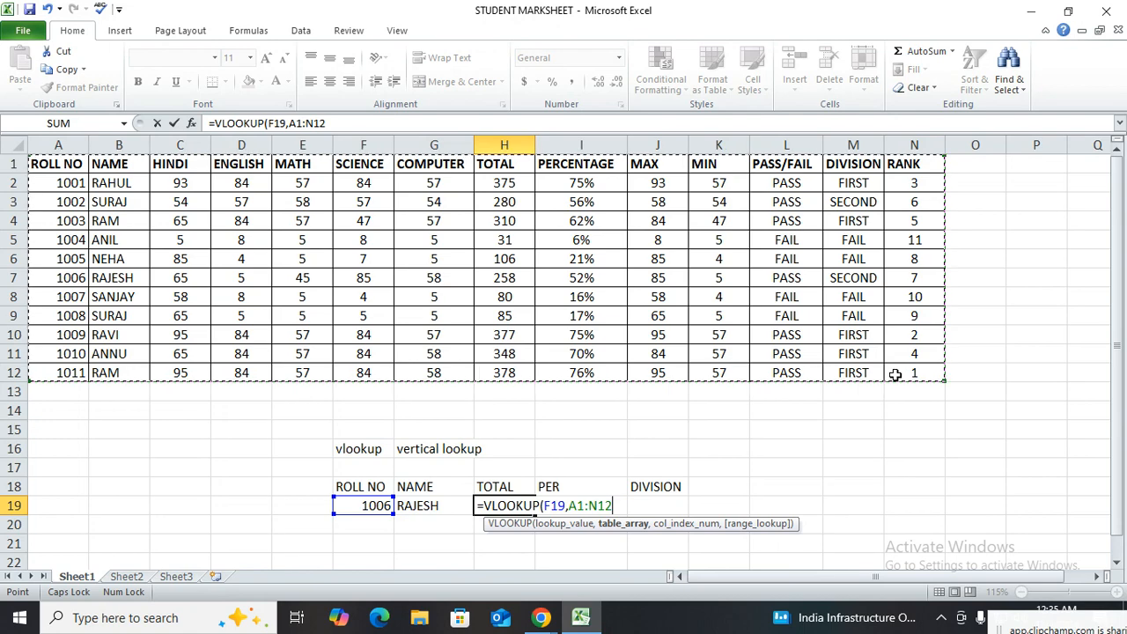
pyautogui.press('F4')
pyautogui.write(',')
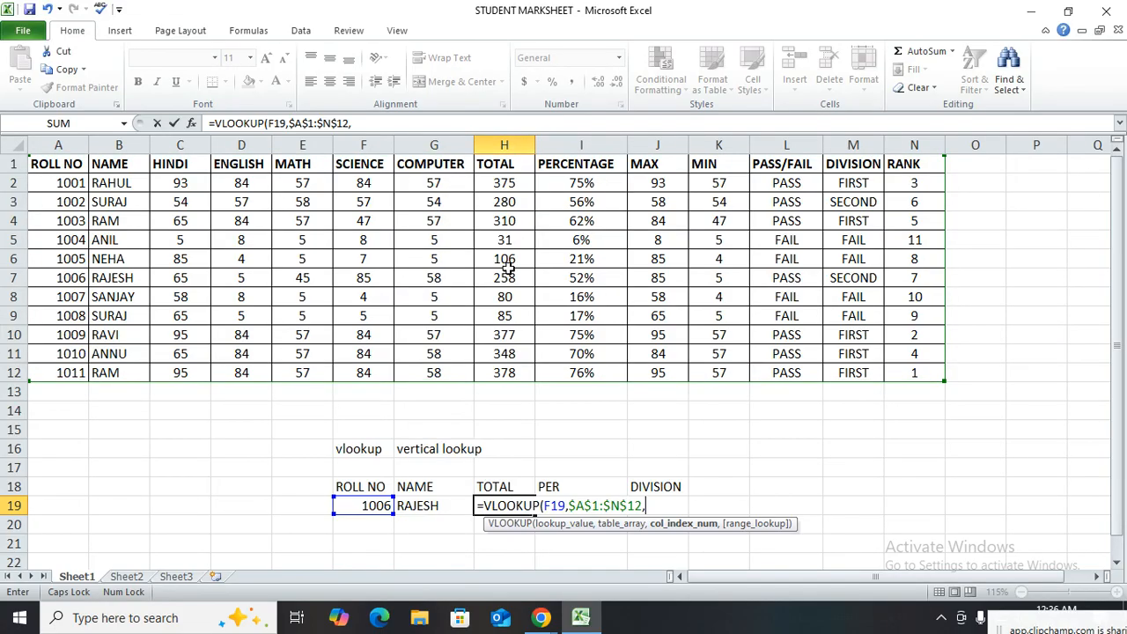
pyautogui.write('8,')
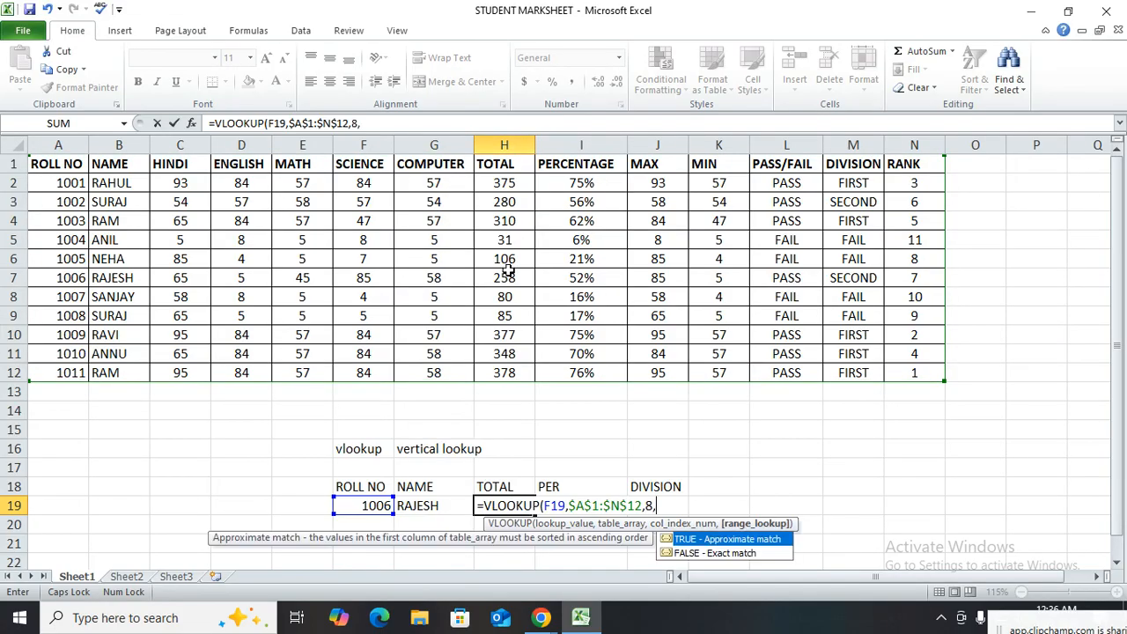
pyautogui.write('0')
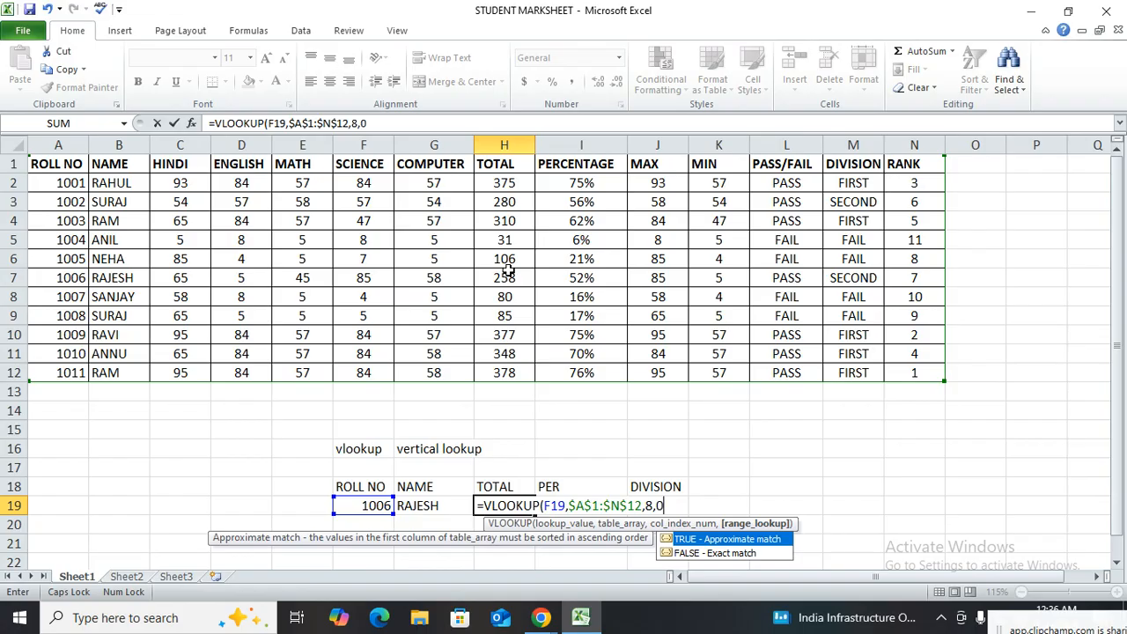
pyautogui.write(')')
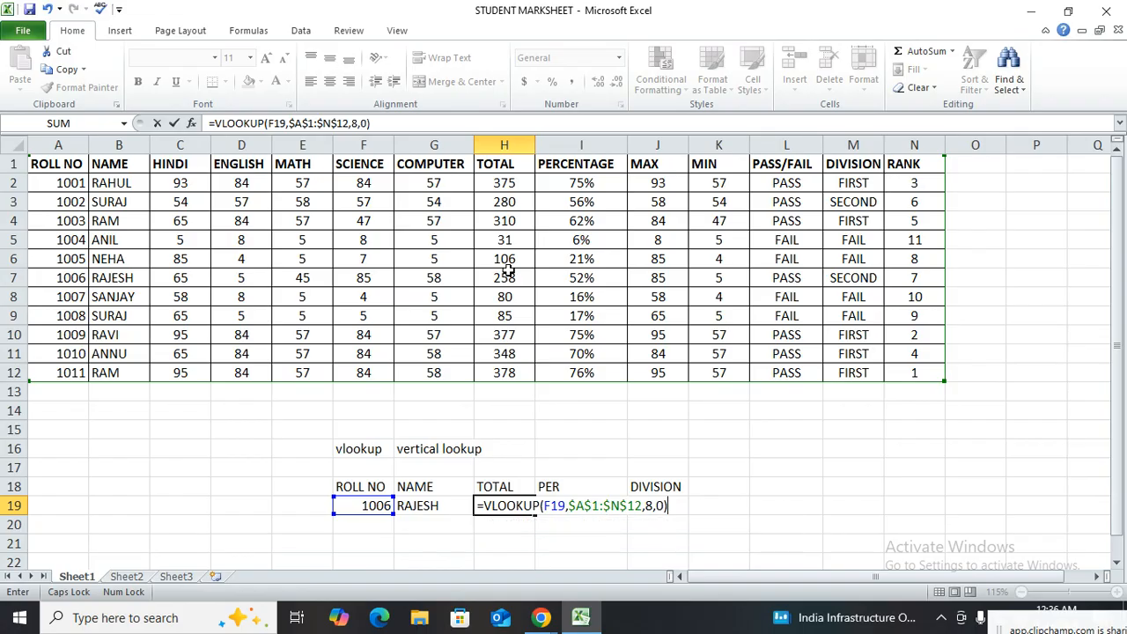
pyautogui.press('Return')
# Compare the total in H19 with the marksheet, and retest the name and total lookups with roll number 1002 in F19
pyautogui.click(521, 502)
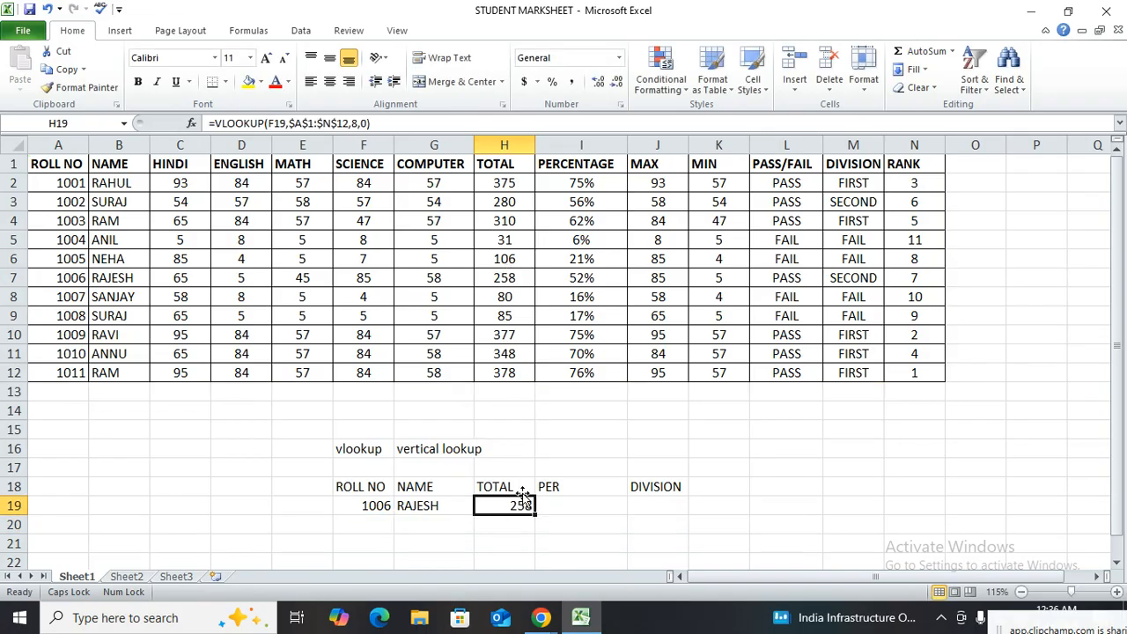
pyautogui.click(524, 278)
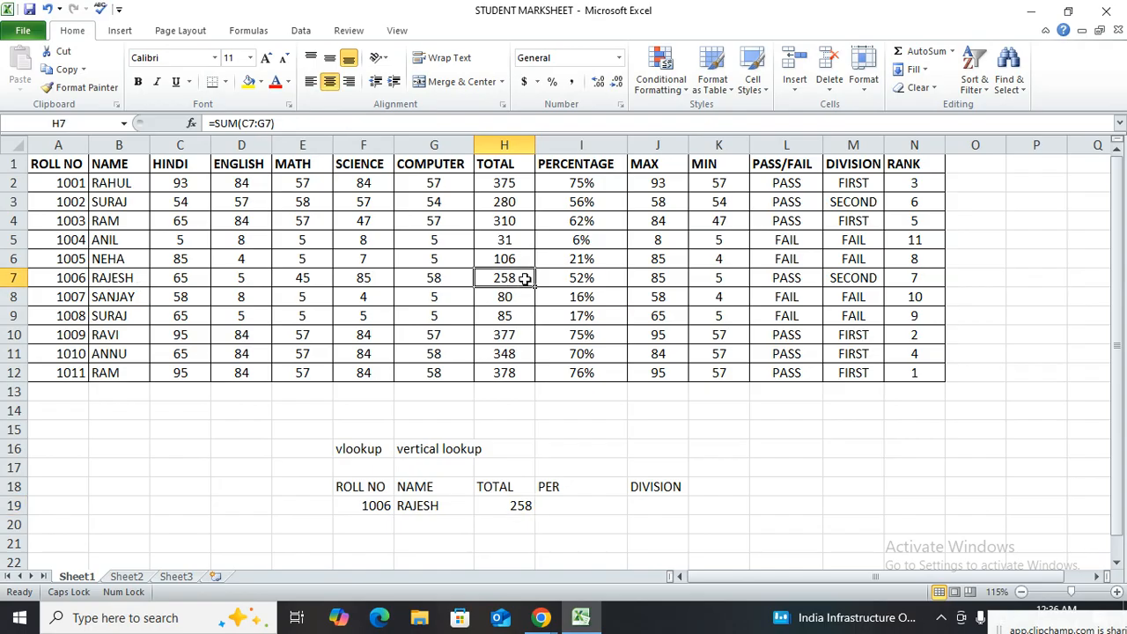
pyautogui.click(368, 503)
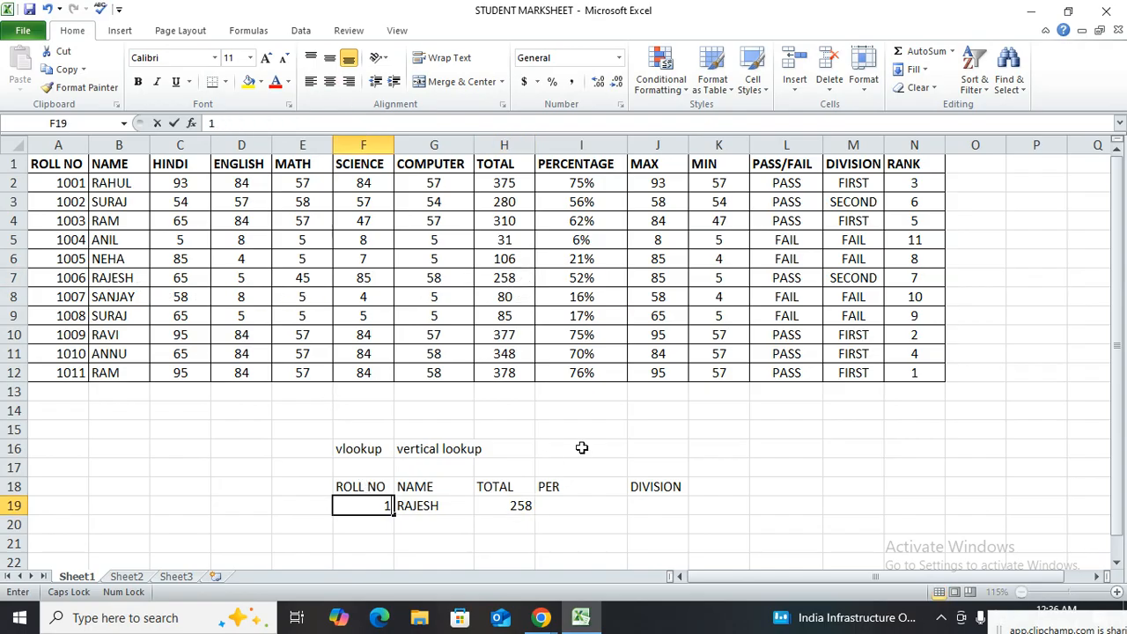
pyautogui.write('1002')
pyautogui.press('Return')
pyautogui.press('Up')
pyautogui.press('Right')
pyautogui.press('Right')
pyautogui.press('Left')
pyautogui.press('Right')
pyautogui.press('Right')
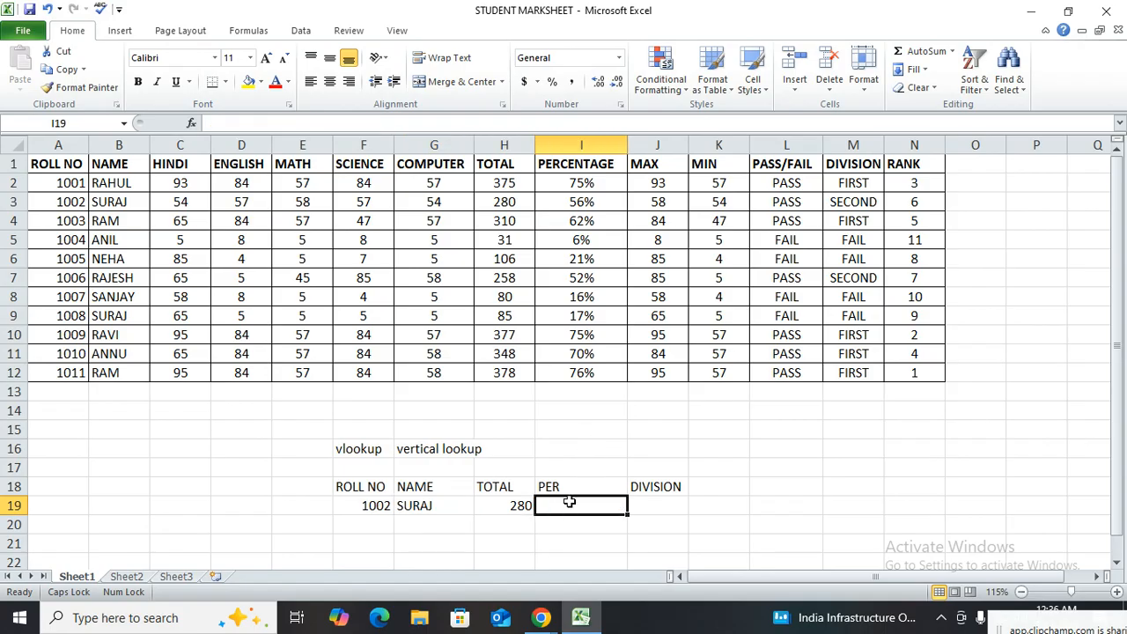
# Enter a VLOOKUP formula in the PER cell I19 using F19, the locked range $A$1:$N$12, column index 9 and range lookup 0
pyautogui.write('=')
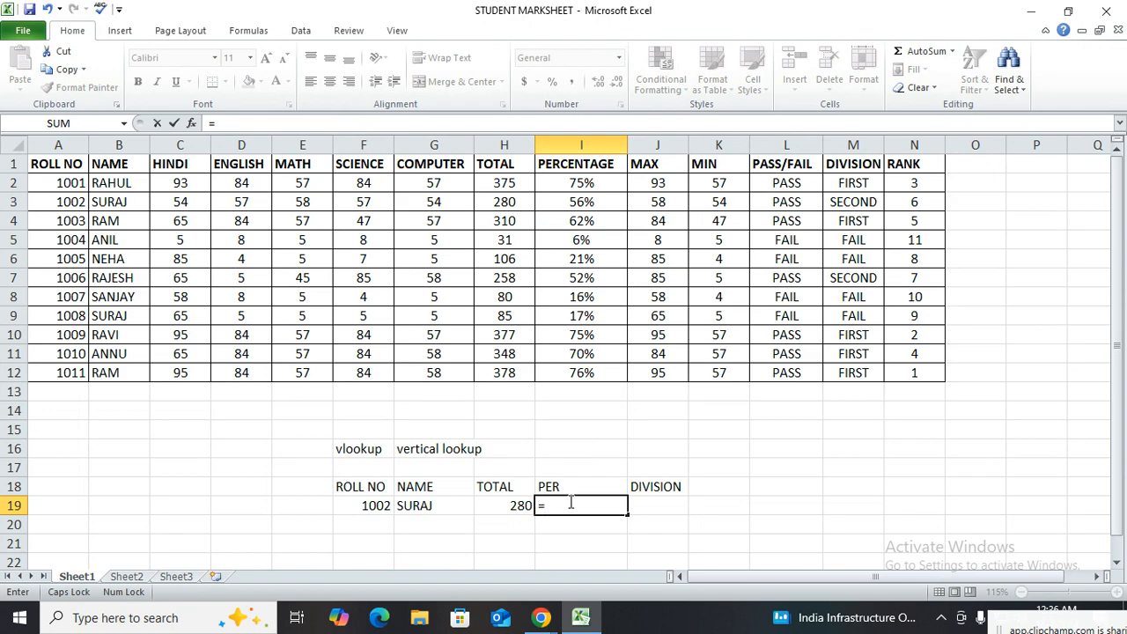
pyautogui.write('VLO')
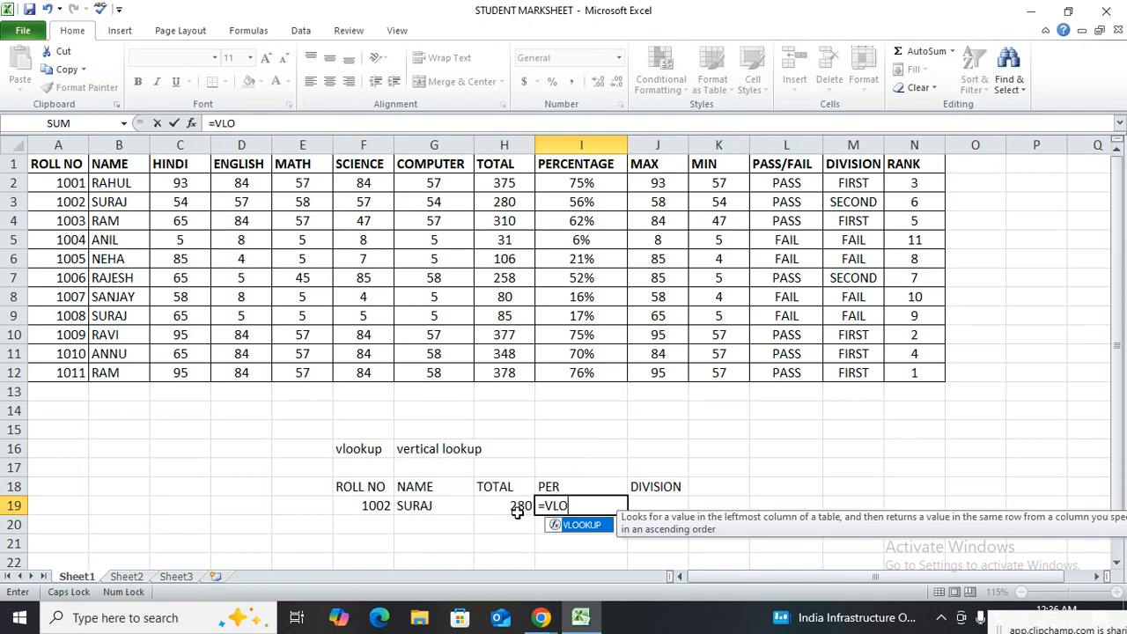
pyautogui.press('Tab')
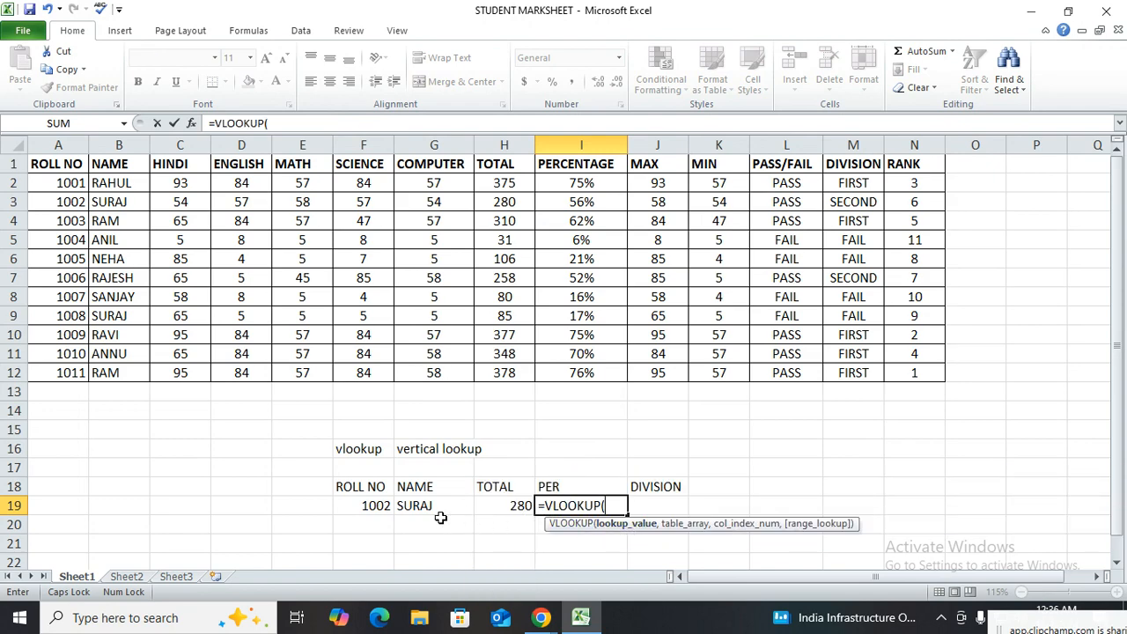
pyautogui.click(376, 508)
pyautogui.write(',')
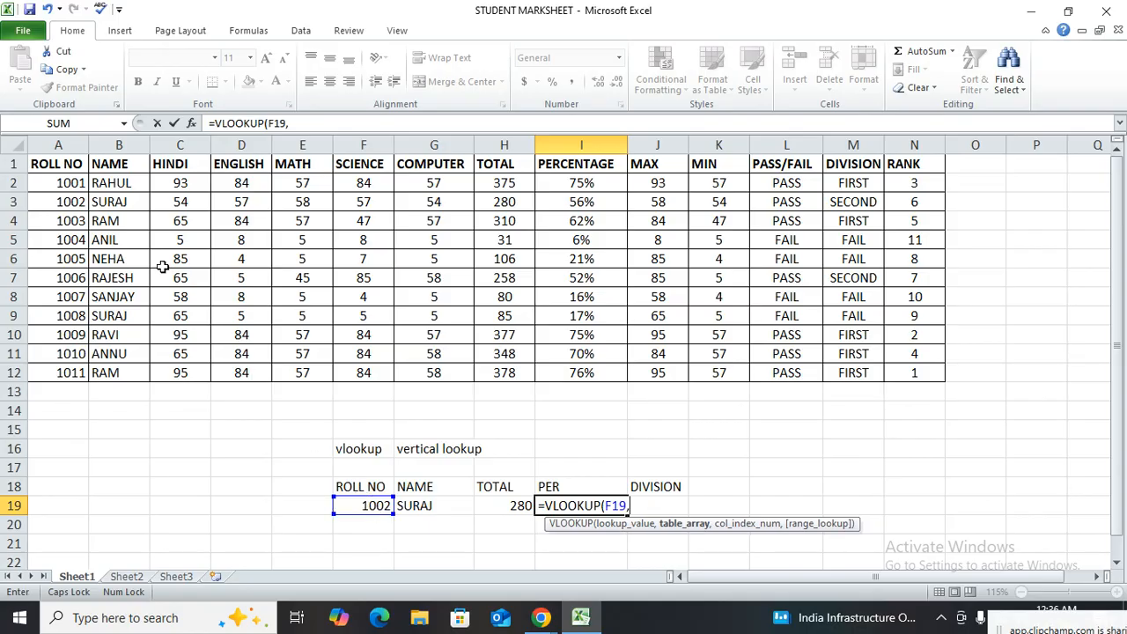
pyautogui.moveTo(71, 163); pyautogui.dragTo(905, 374)
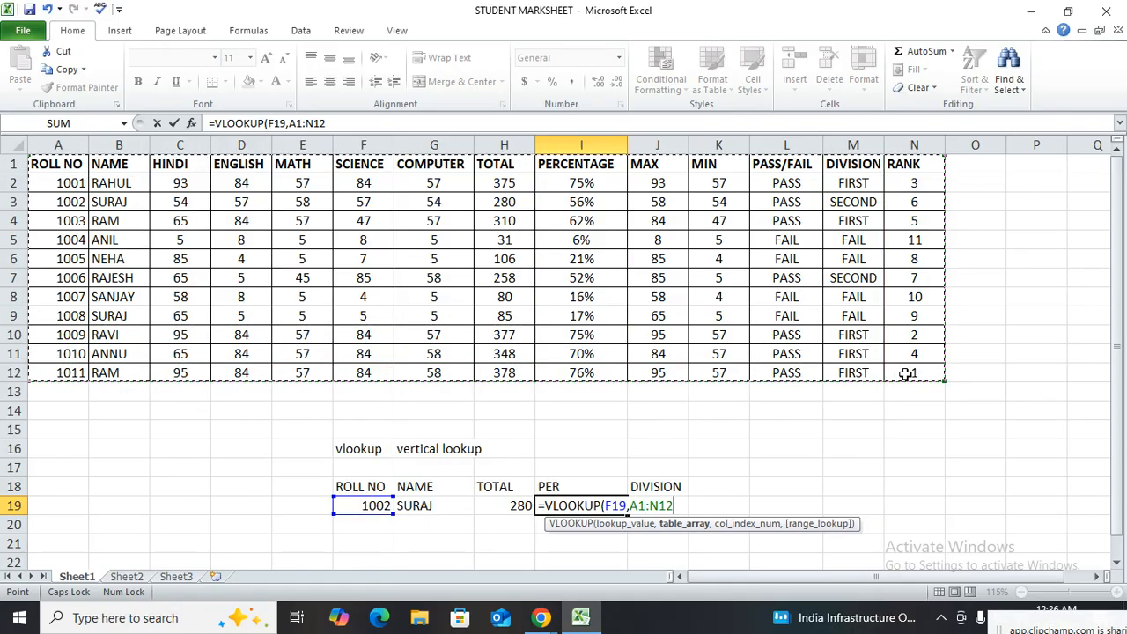
pyautogui.press('F4')
pyautogui.write(',')
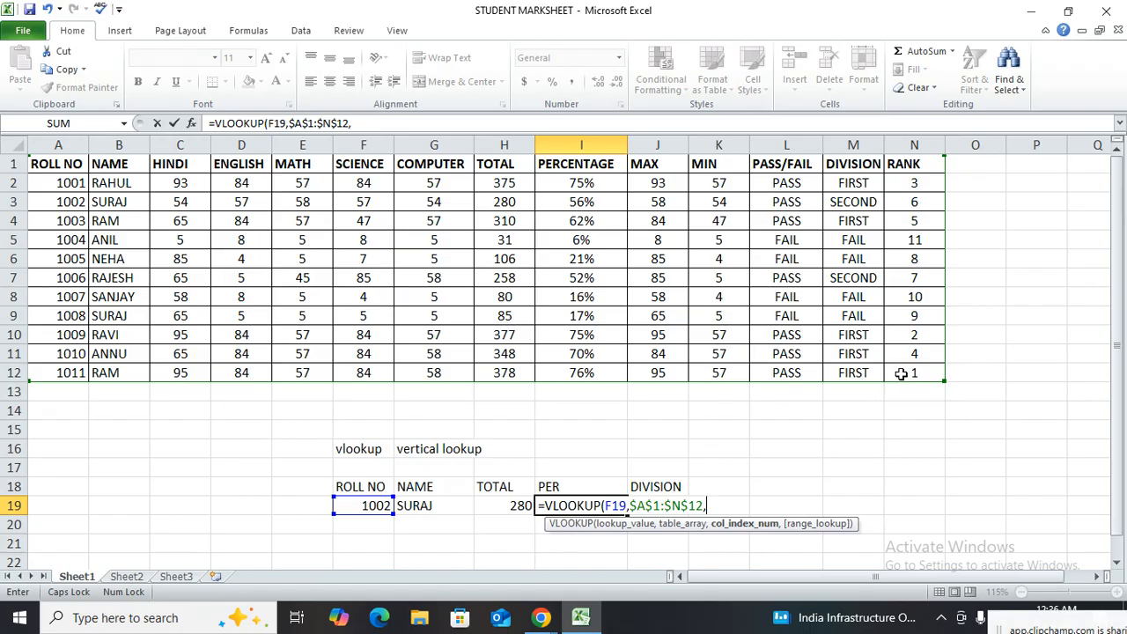
pyautogui.write('9,0')
pyautogui.press('Return')
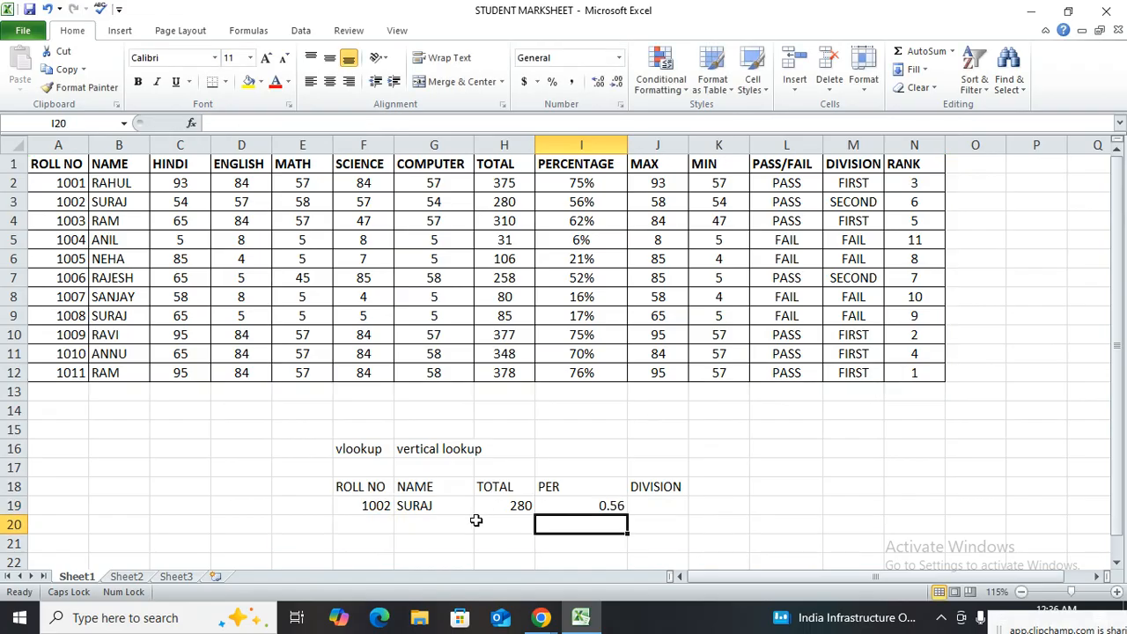
# Compare I19 with the marksheet's PERCENTAGE column and format I19 as a percentage
pyautogui.click(592, 507)
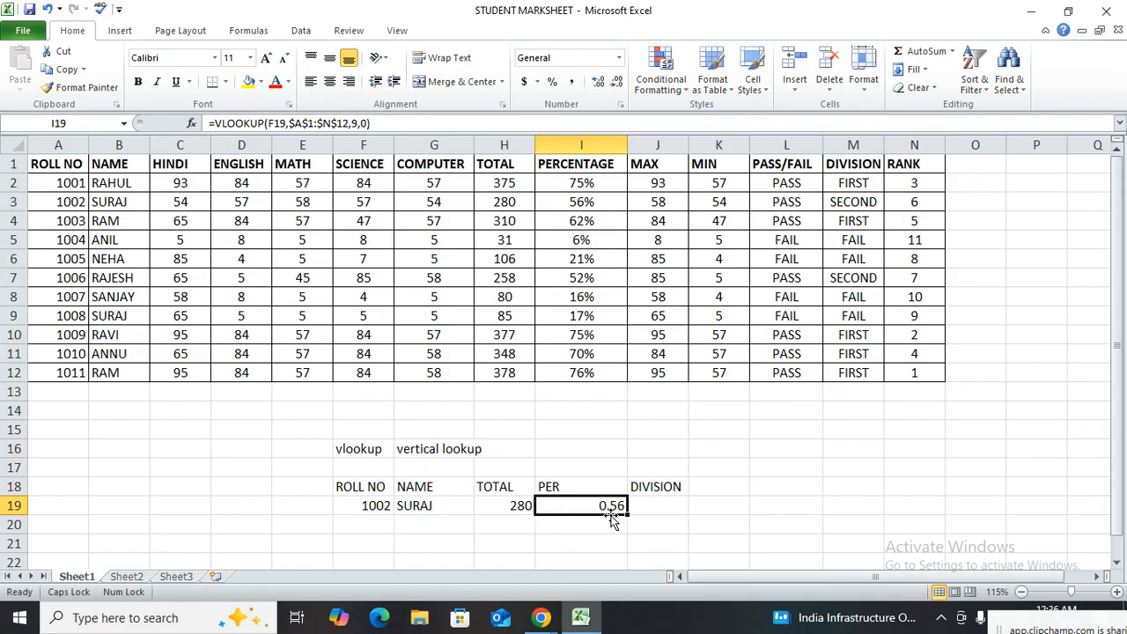
pyautogui.click(599, 219)
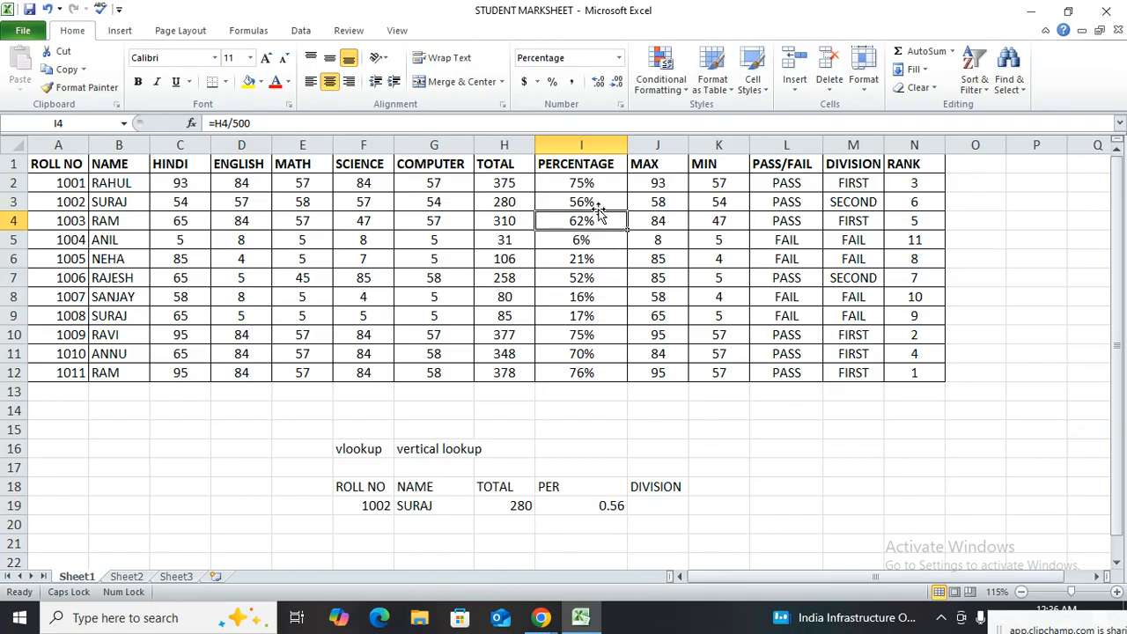
pyautogui.click(592, 509)
pyautogui.click(553, 83)
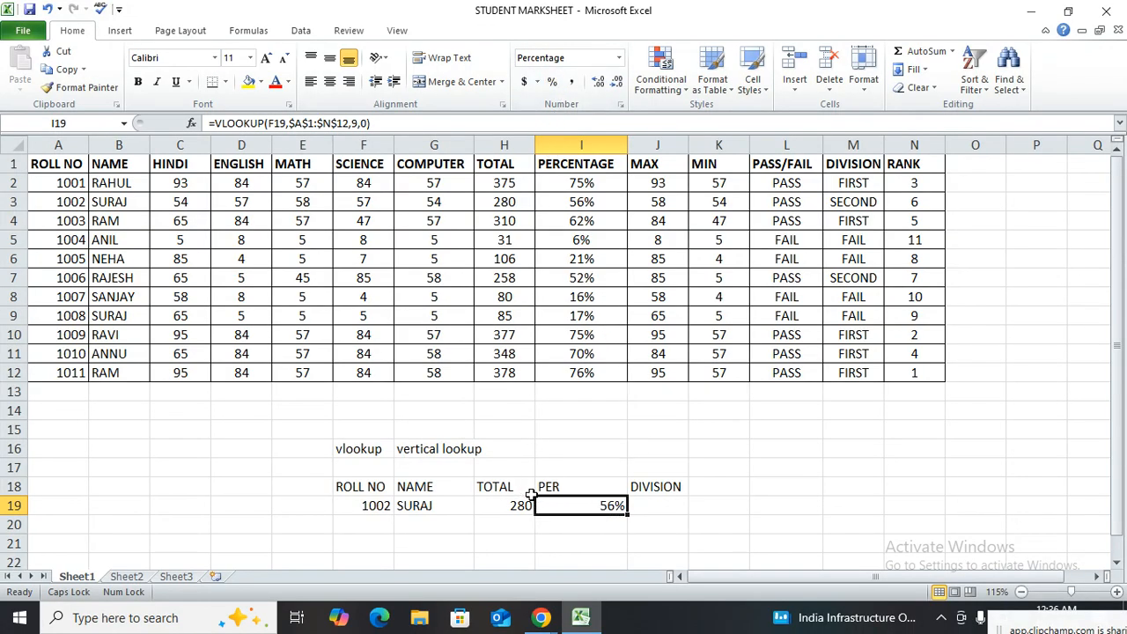
# Set the roll number in F19 to 1003 and check the percentage returned in I19
pyautogui.click(373, 502)
pyautogui.write('100')
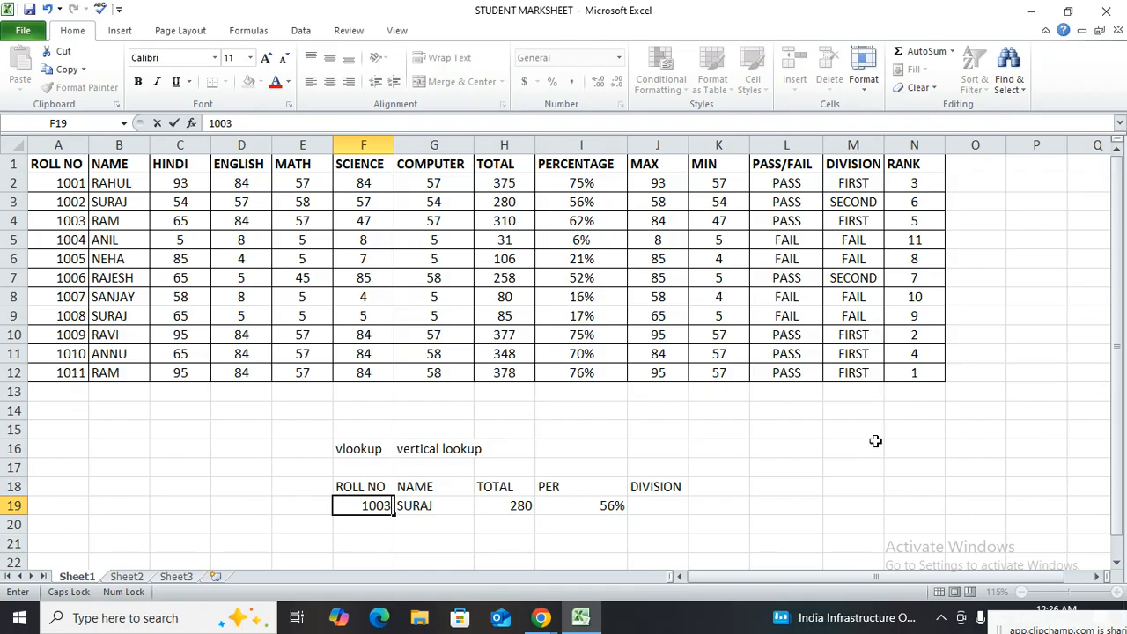
pyautogui.write('3')
pyautogui.press('Return')
pyautogui.click(606, 516)
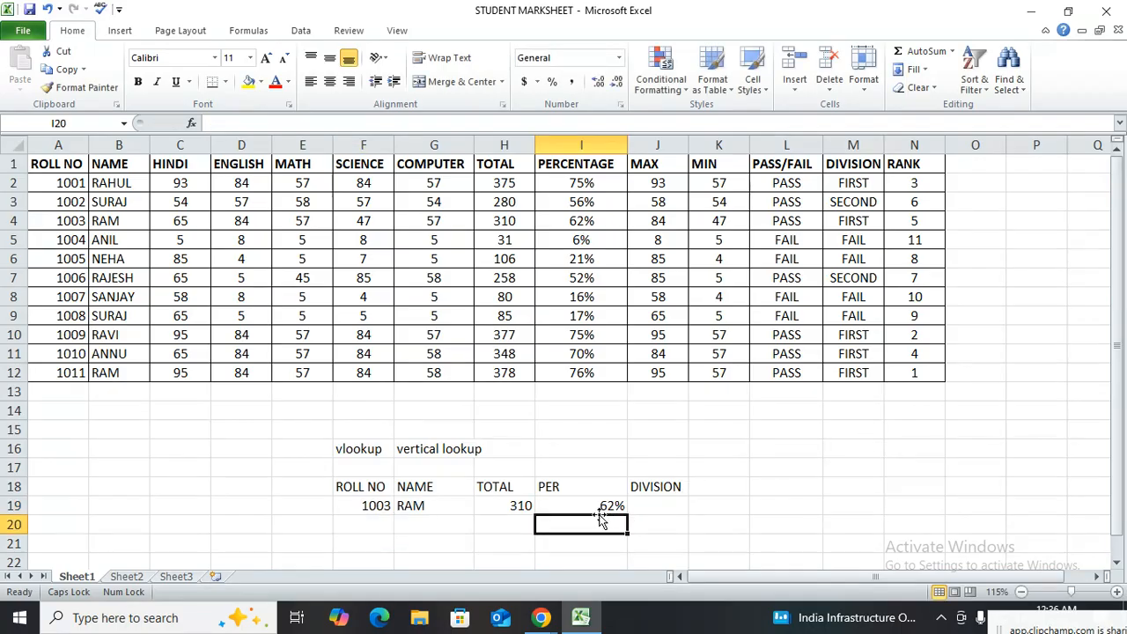
# Enter a VLOOKUP formula in the DIVISION cell J19 using F19, the locked range $A$1:$N$12, column index 13 and range lookup 0
pyautogui.click(677, 508)
pyautogui.write('=VLOOKUP(')
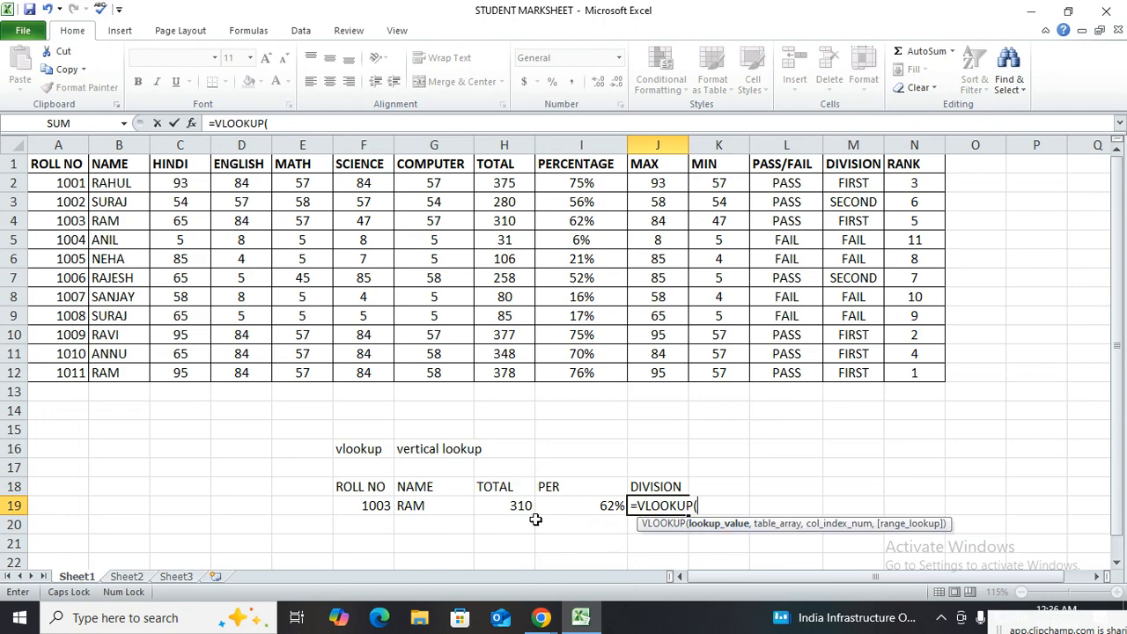
pyautogui.click(366, 514)
pyautogui.write(',')
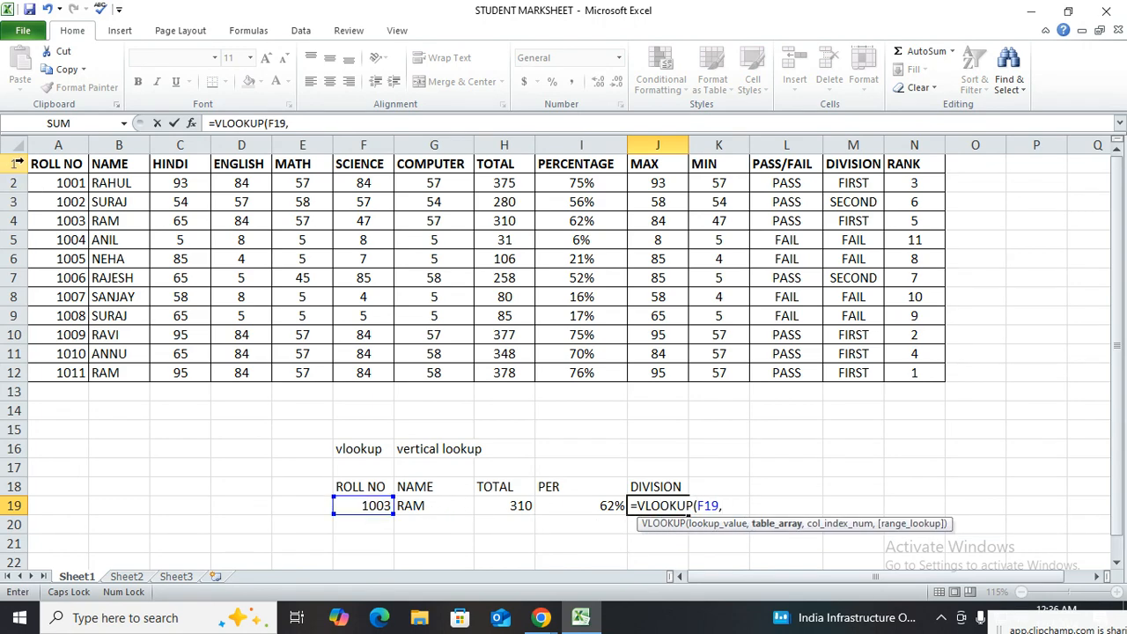
pyautogui.moveTo(39, 164); pyautogui.dragTo(903, 372)
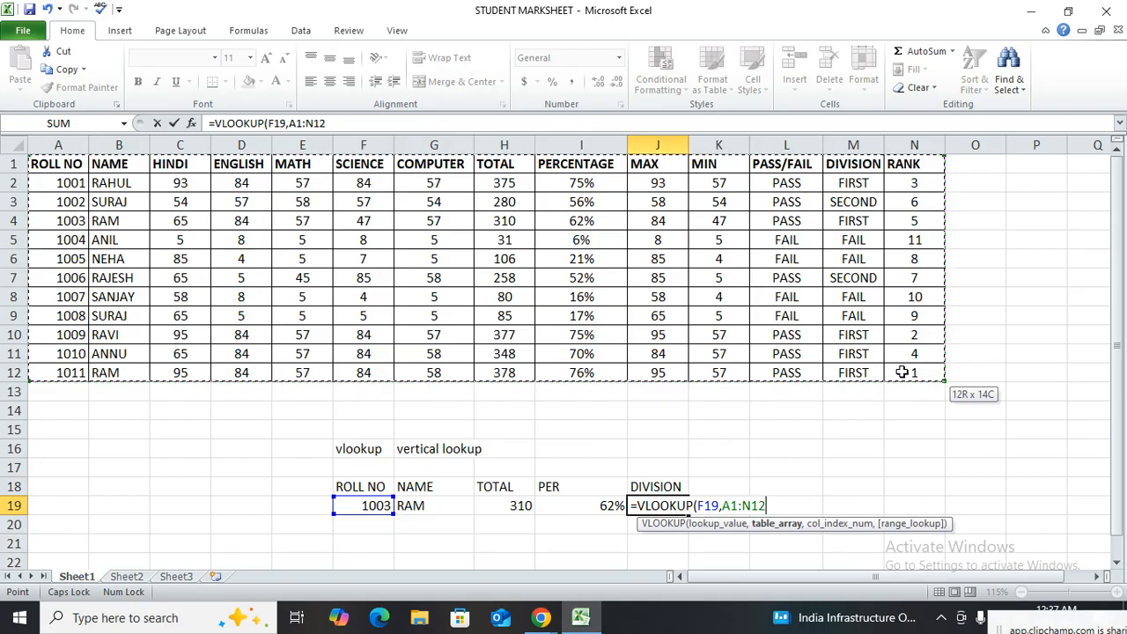
pyautogui.press('F4')
pyautogui.write(',13')
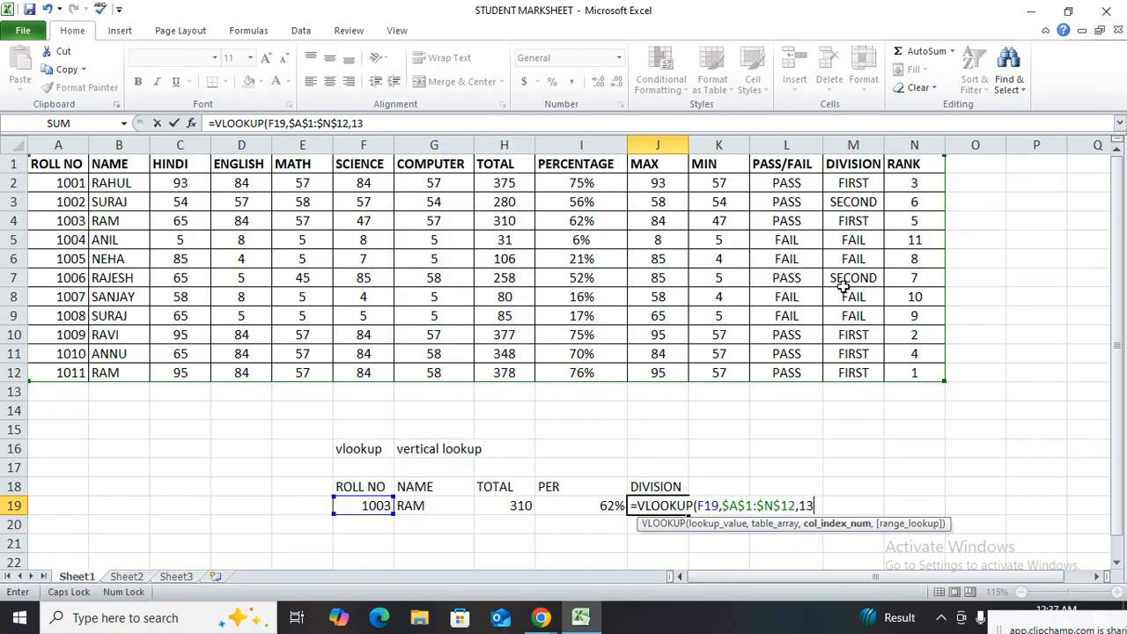
pyautogui.write(',0)')
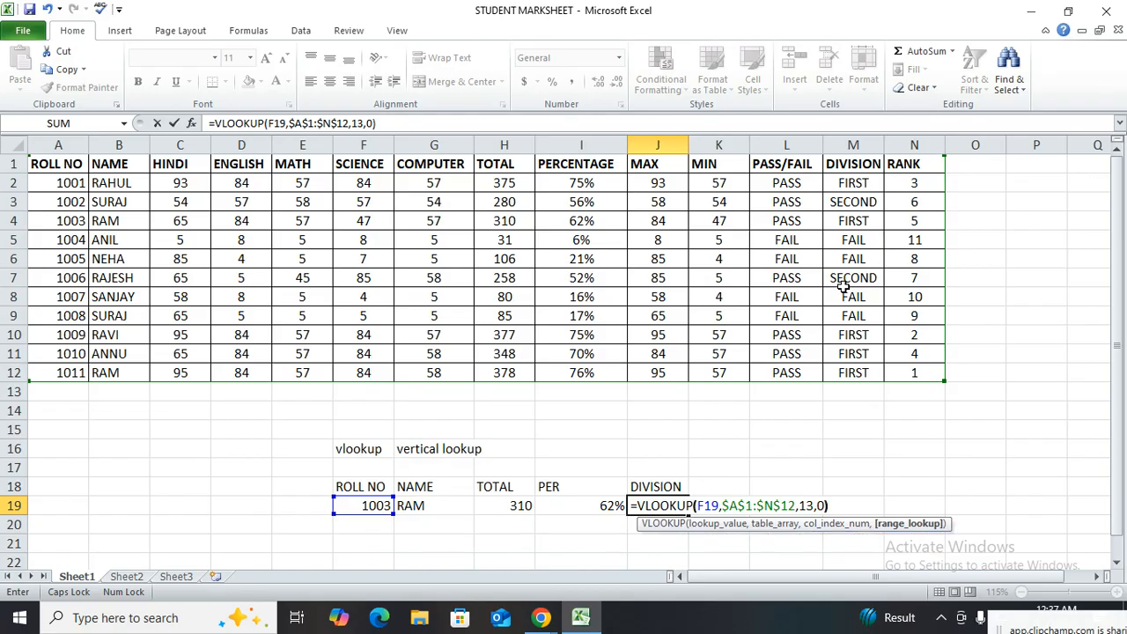
pyautogui.press('Return')
pyautogui.click(633, 507)
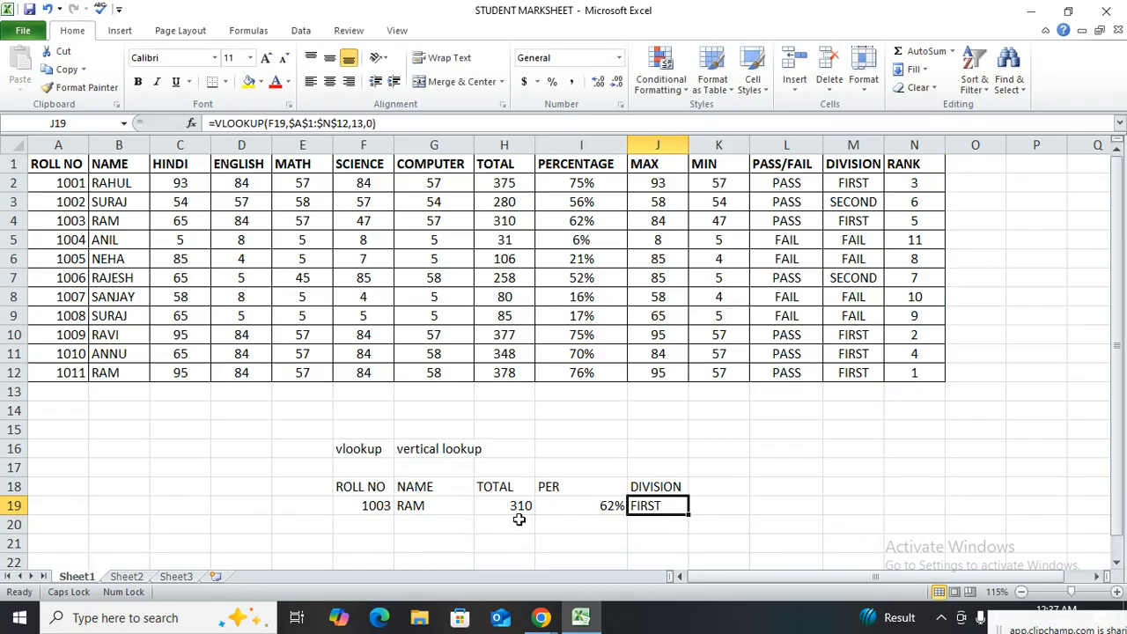
# Set the roll number in F19 to 1005 and check the name, total, percentage and division lookups in row 19
pyautogui.click(374, 507)
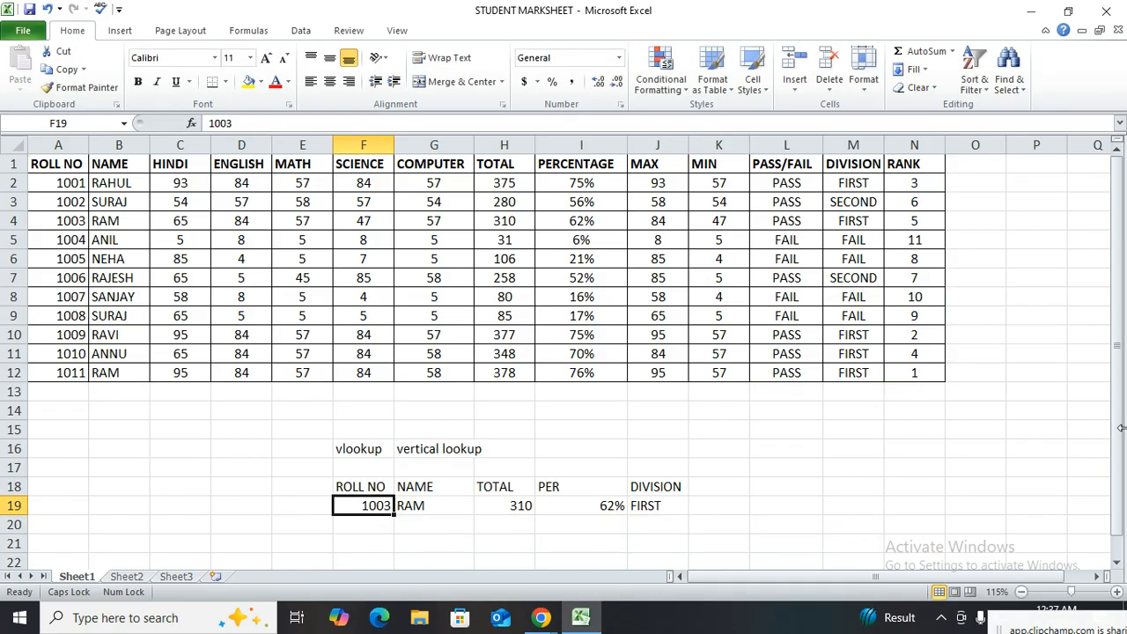
pyautogui.write('10')
pyautogui.press('Return')
pyautogui.click(392, 509)
pyautogui.write('1005')
pyautogui.press('Return')
pyautogui.press('Up')
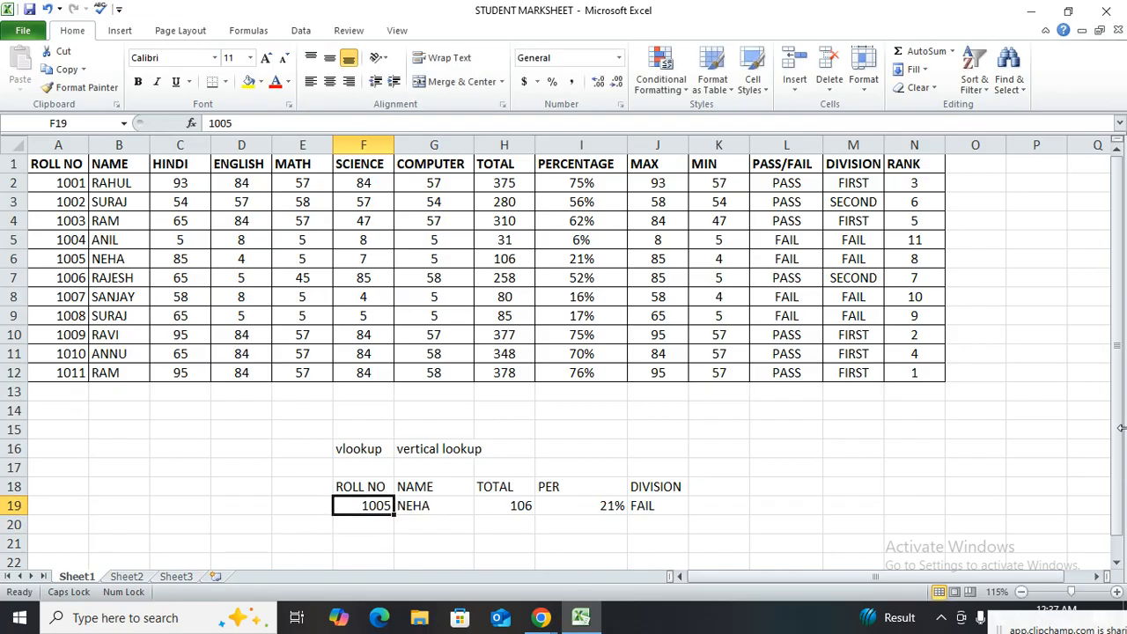
pyautogui.press('Right')
pyautogui.press('Right')
pyautogui.press('Right')
pyautogui.press('Right')
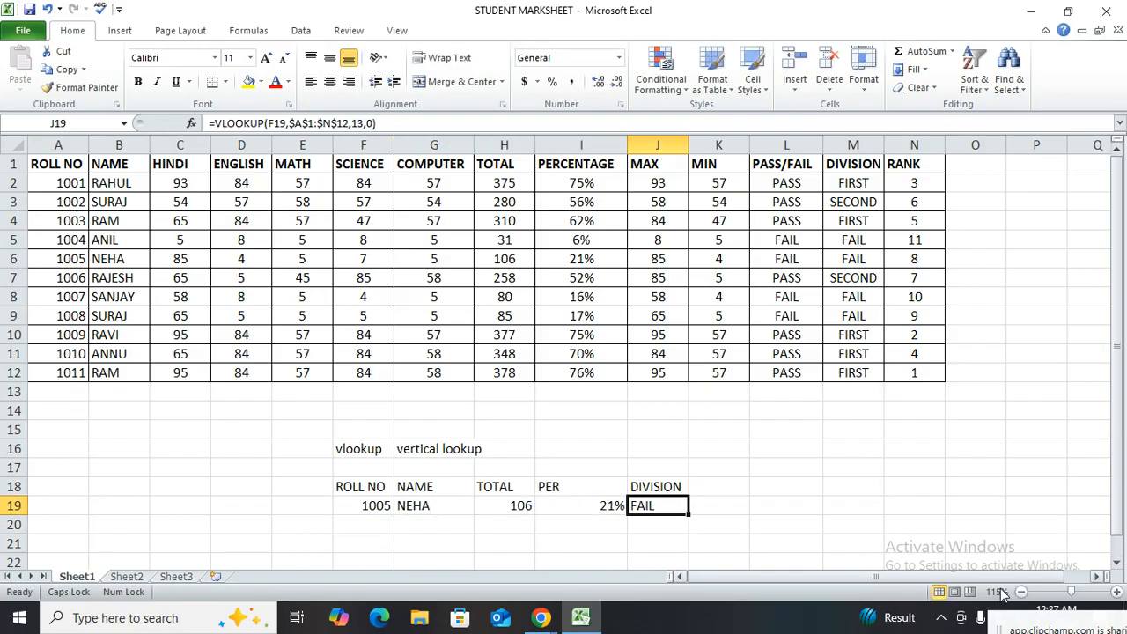
pyautogui.moveTo(354, 451); pyautogui.dragTo(385, 486)
pyautogui.moveTo(80, 165); pyautogui.dragTo(831, 532)
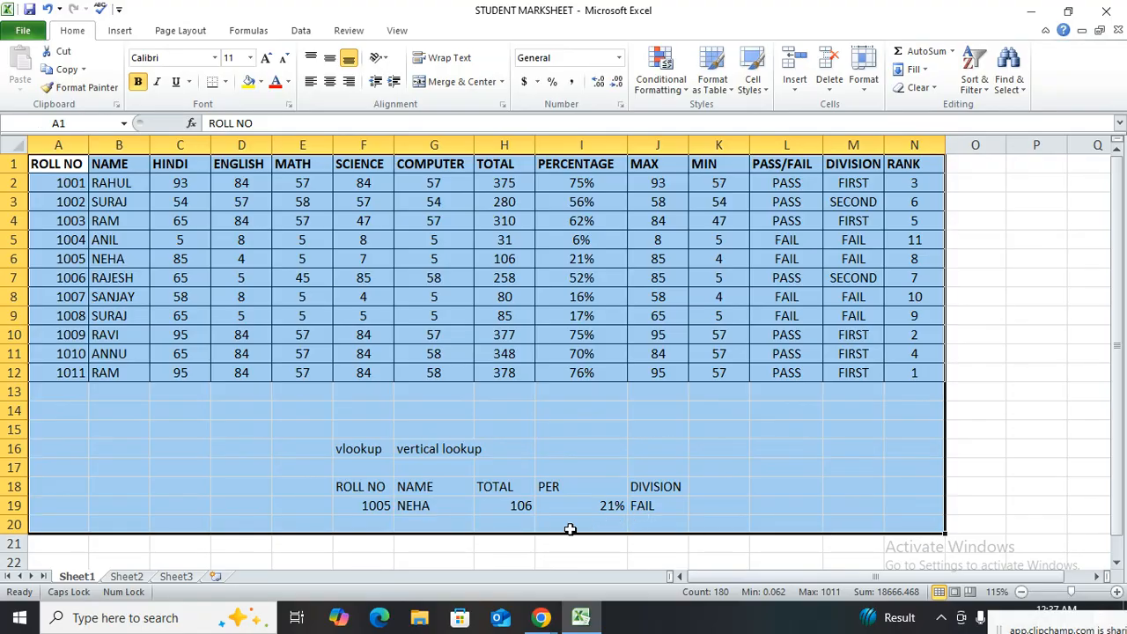
pyautogui.click(366, 477)
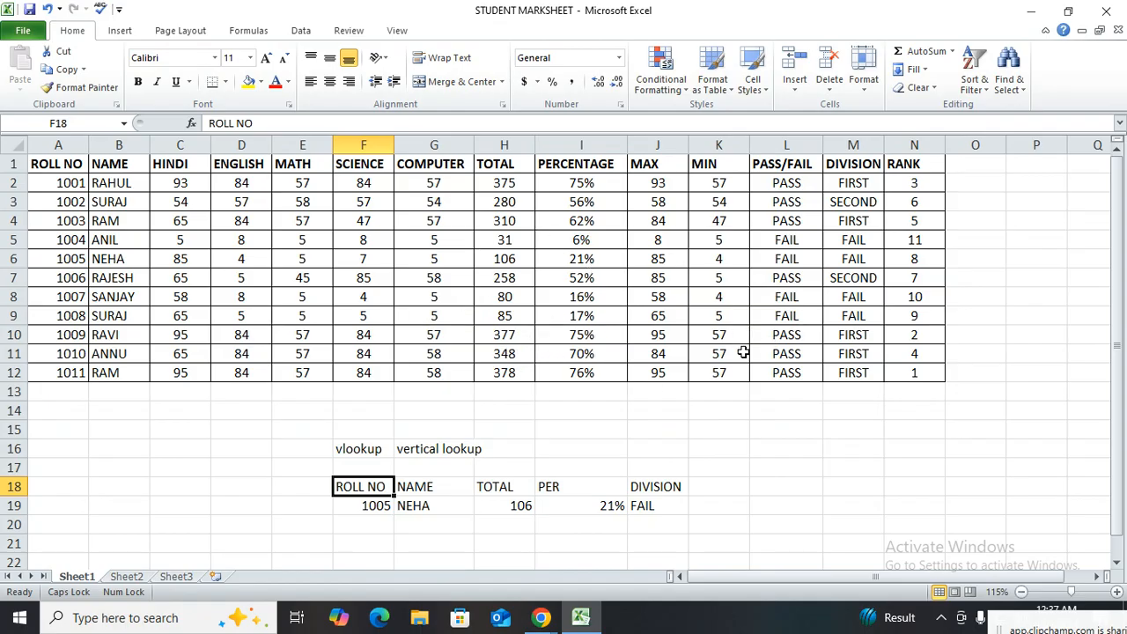
# Delete the vlookup labels in F16:G16 and the whole lookup table below them from Sheet1
pyautogui.moveTo(359, 451); pyautogui.dragTo(460, 448)
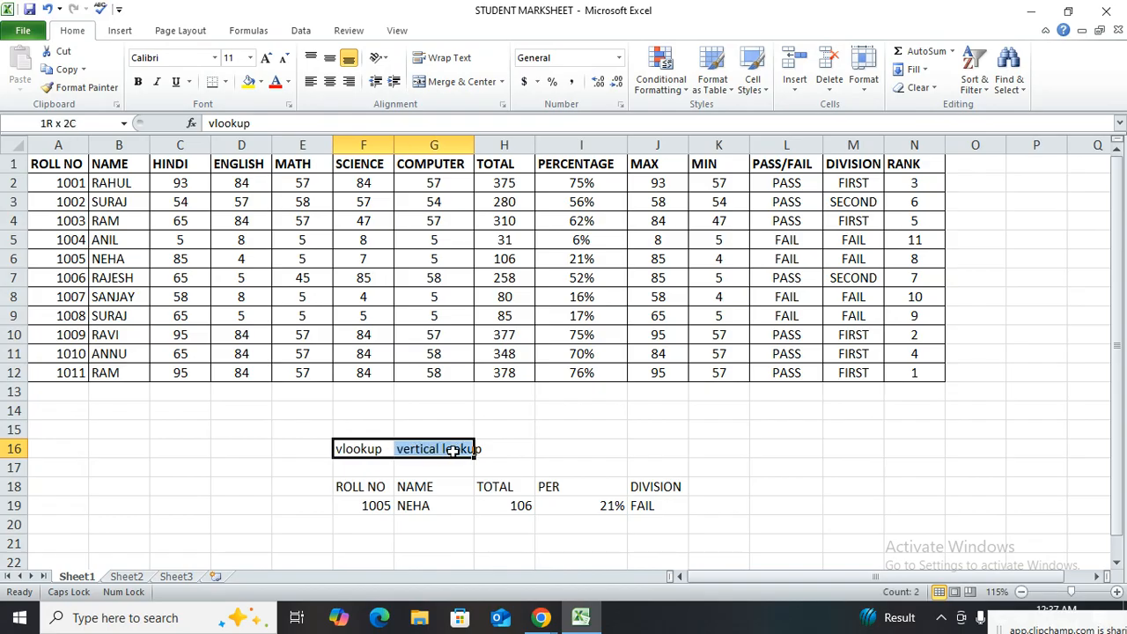
pyautogui.press('Delete')
pyautogui.moveTo(388, 505); pyautogui.dragTo(657, 467)
pyautogui.press('Delete')
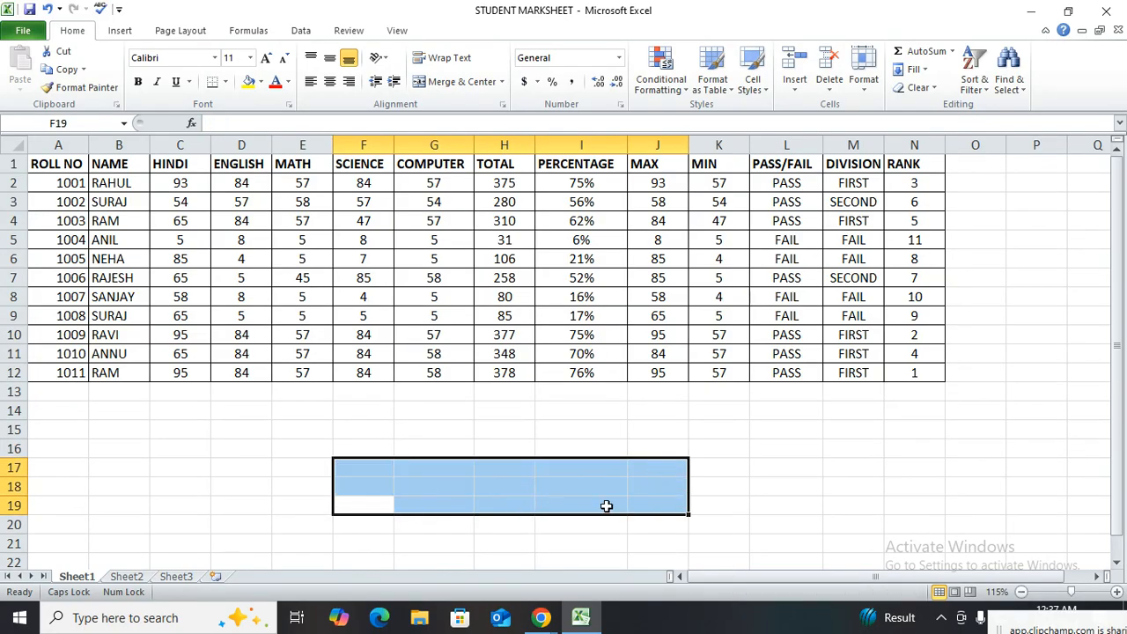
# On Sheet2, enter the header ROLL NO in A1 with roll numbers 1001 and 1002 in A2:A3
pyautogui.click(126, 577)
pyautogui.scroll(5, 113, 221)
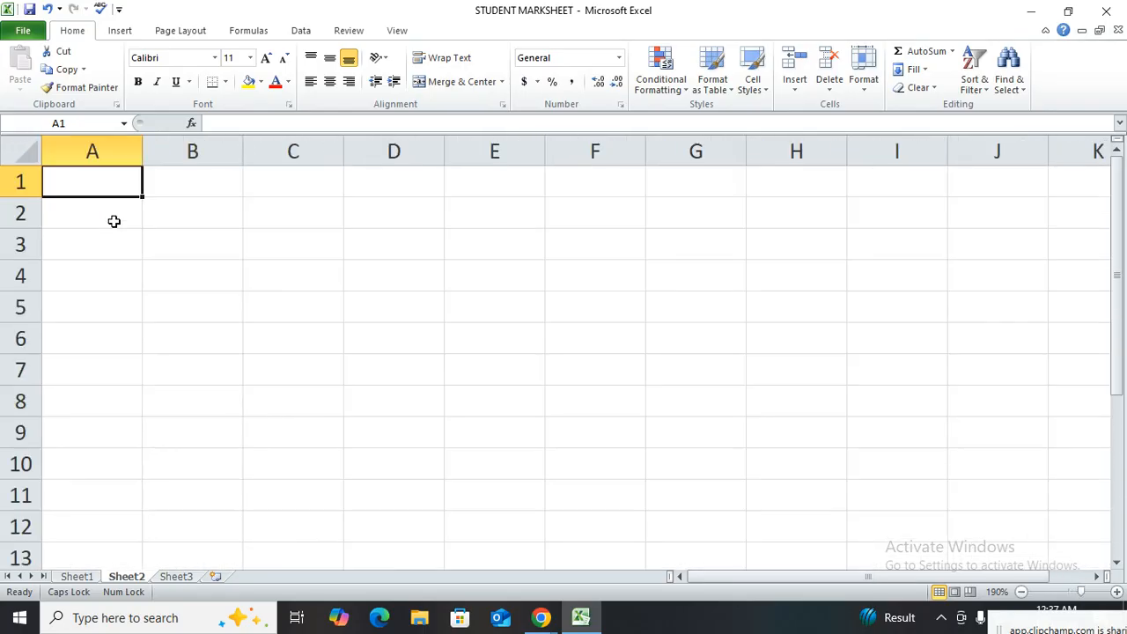
pyautogui.click(78, 574)
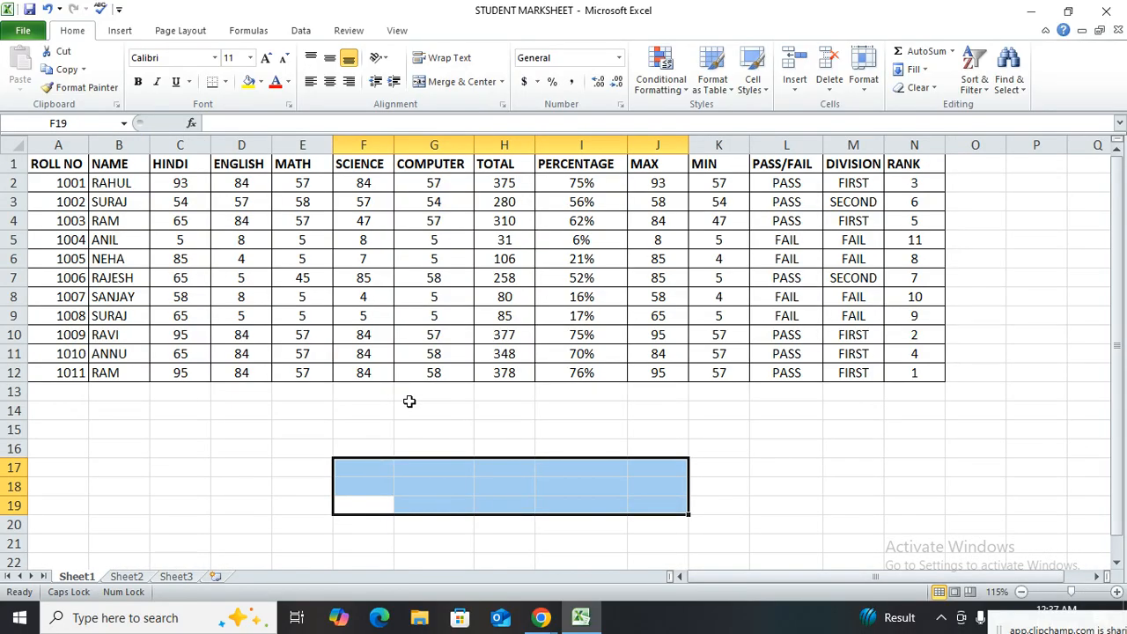
pyautogui.click(128, 577)
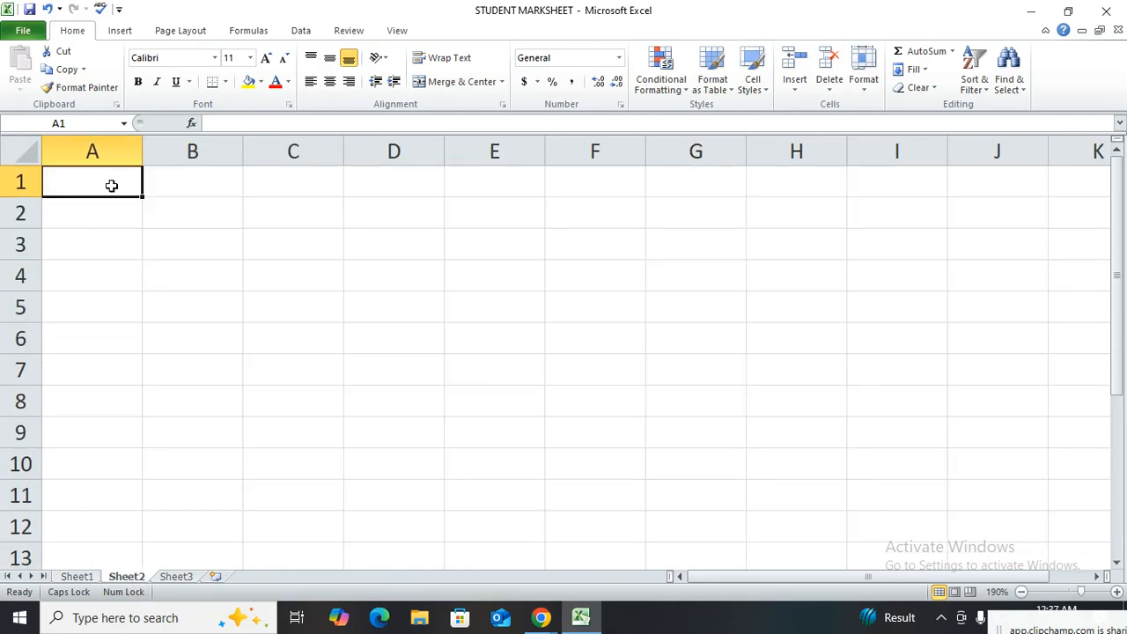
pyautogui.write('ROLL NO')
pyautogui.press('Return')
pyautogui.write('1001')
pyautogui.write('00')
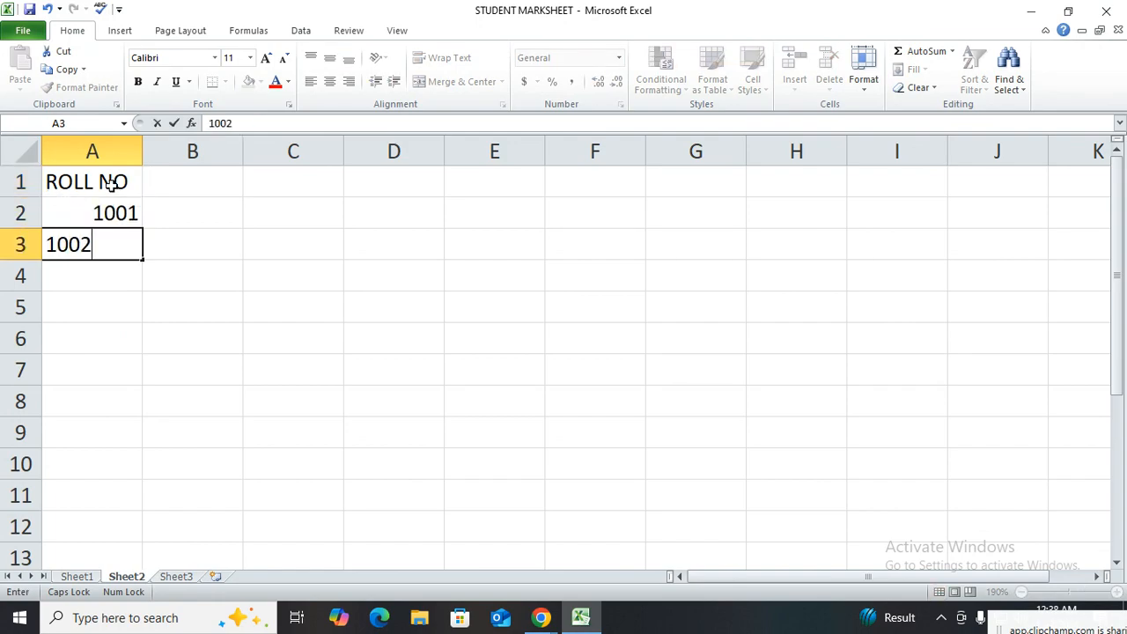
pyautogui.write('2')
pyautogui.press('Right')
pyautogui.press('Right')
# Add the headers NAME, TOTAL, PERCENTAGE and DIVISION in B1:E1 of Sheet2
pyautogui.press('Up')
pyautogui.press('Up')
pyautogui.press('Left')
pyautogui.write('NAME')
pyautogui.press('Return')
pyautogui.press('Up')
pyautogui.press('Right')
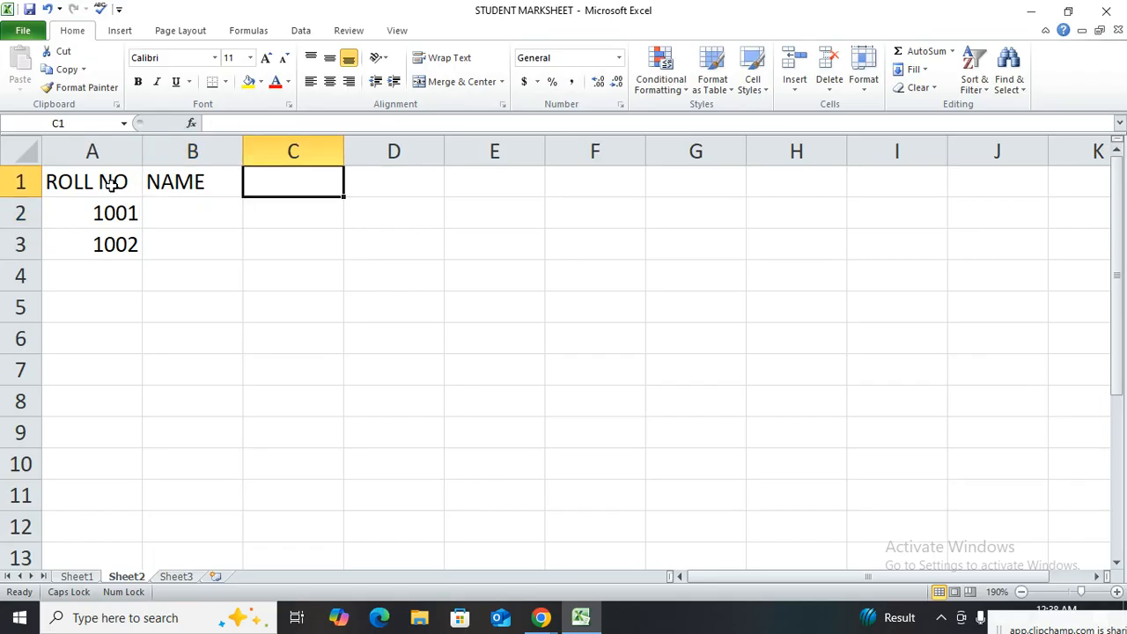
pyautogui.write('TOTAL')
pyautogui.press('Right')
pyautogui.write('PER')
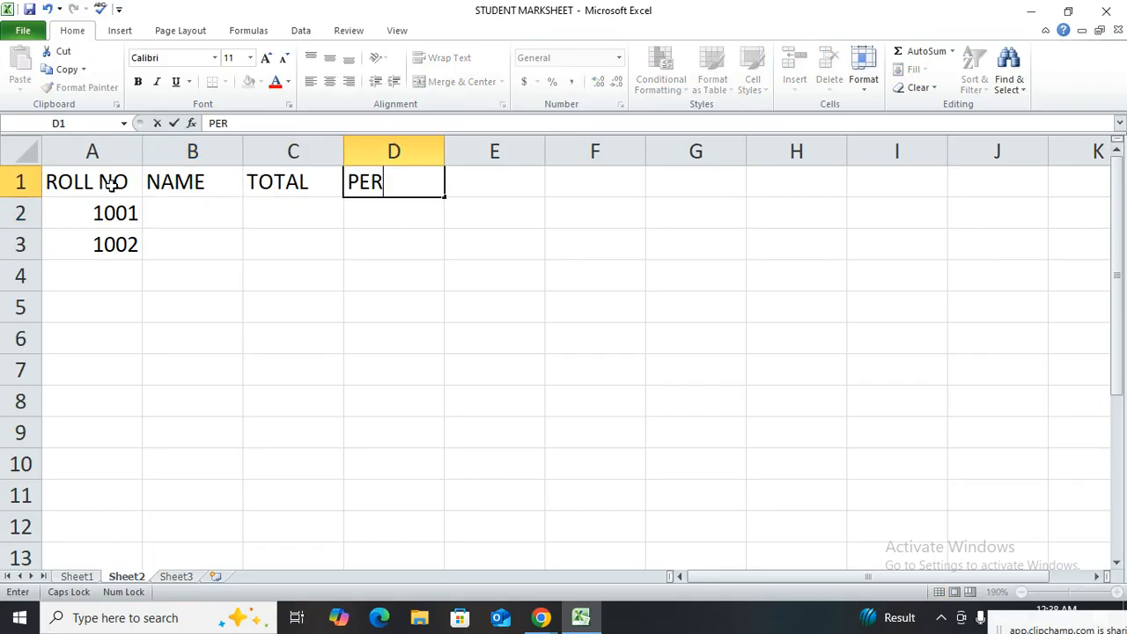
pyautogui.write('CENTAGE')
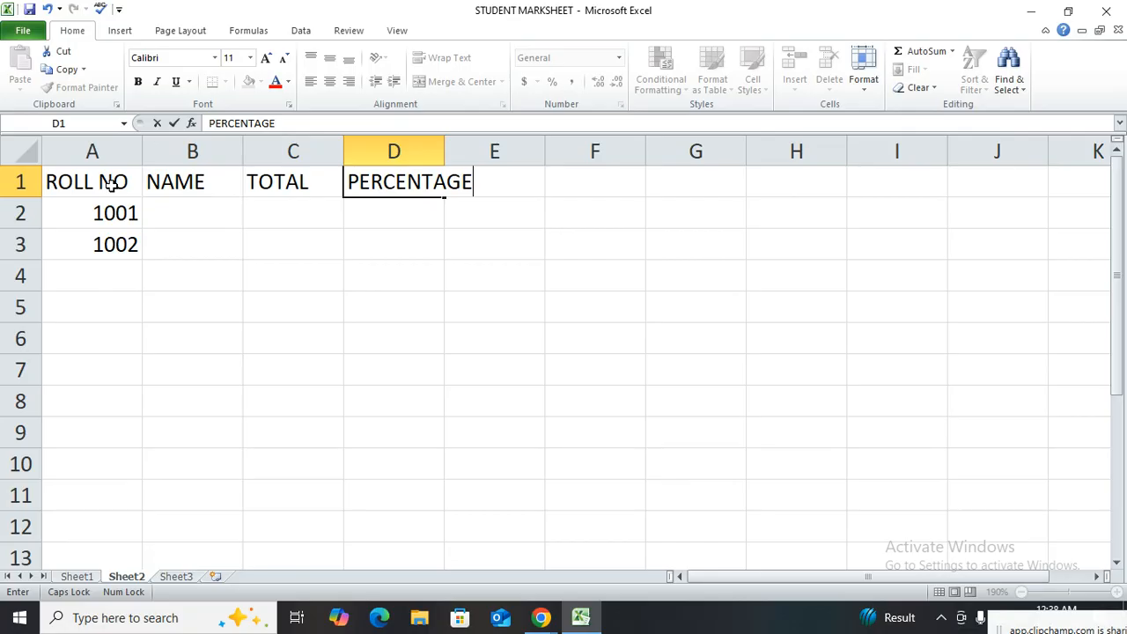
pyautogui.press('Right')
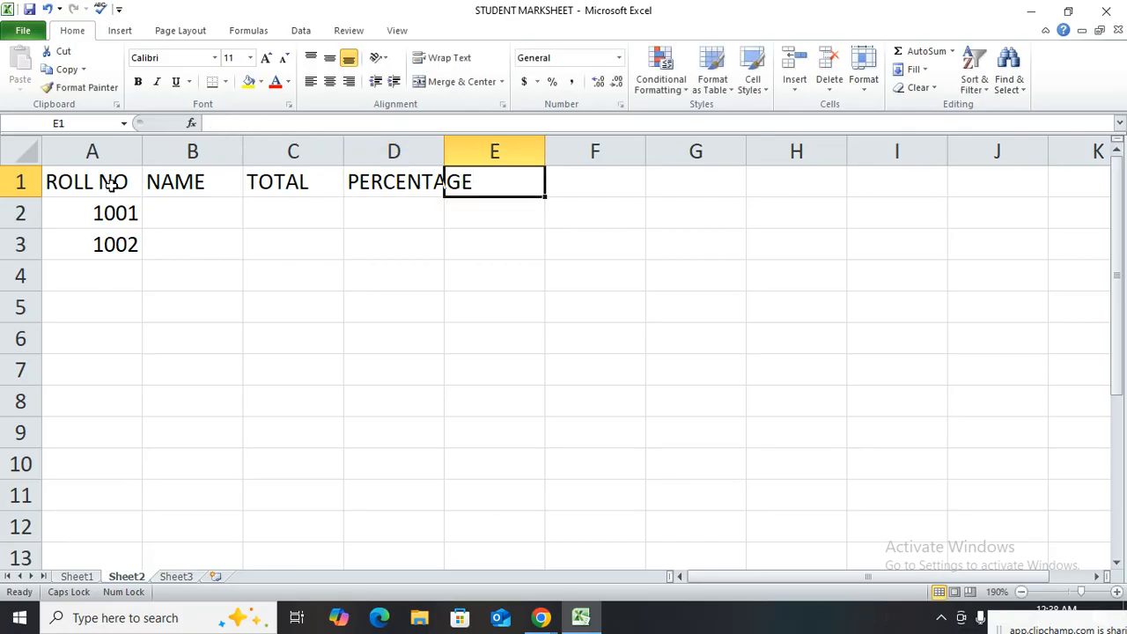
pyautogui.write('DIVISION')
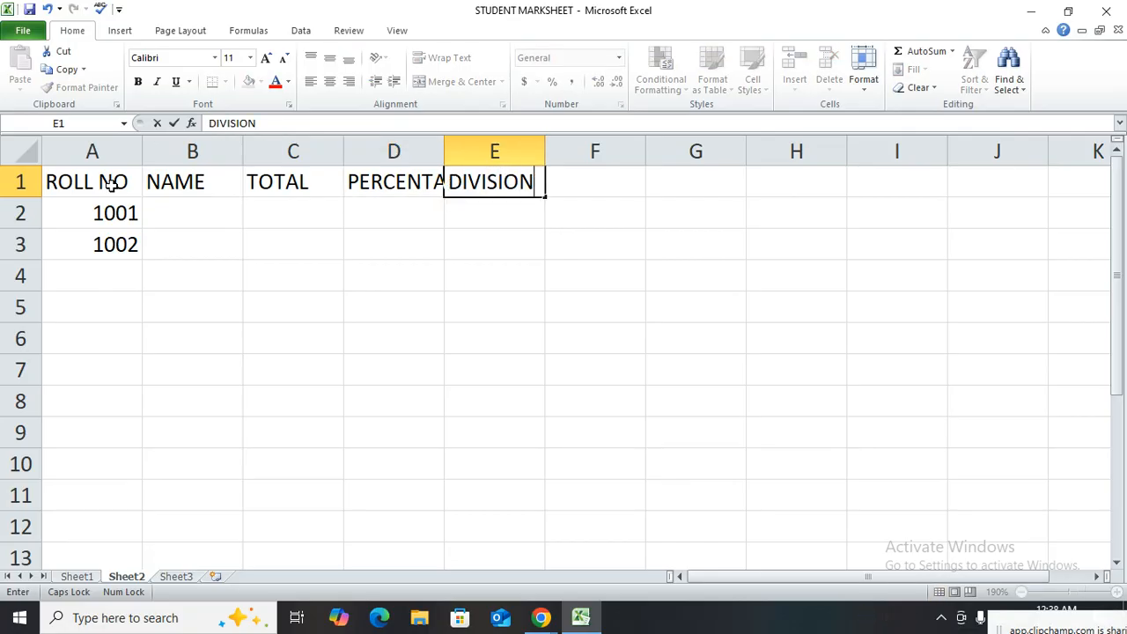
pyautogui.press('Return')
# Review the NAME, TOTAL, PERCENTAGE and DIVISION source columns of the marksheet on Sheet1
pyautogui.click(77, 576)
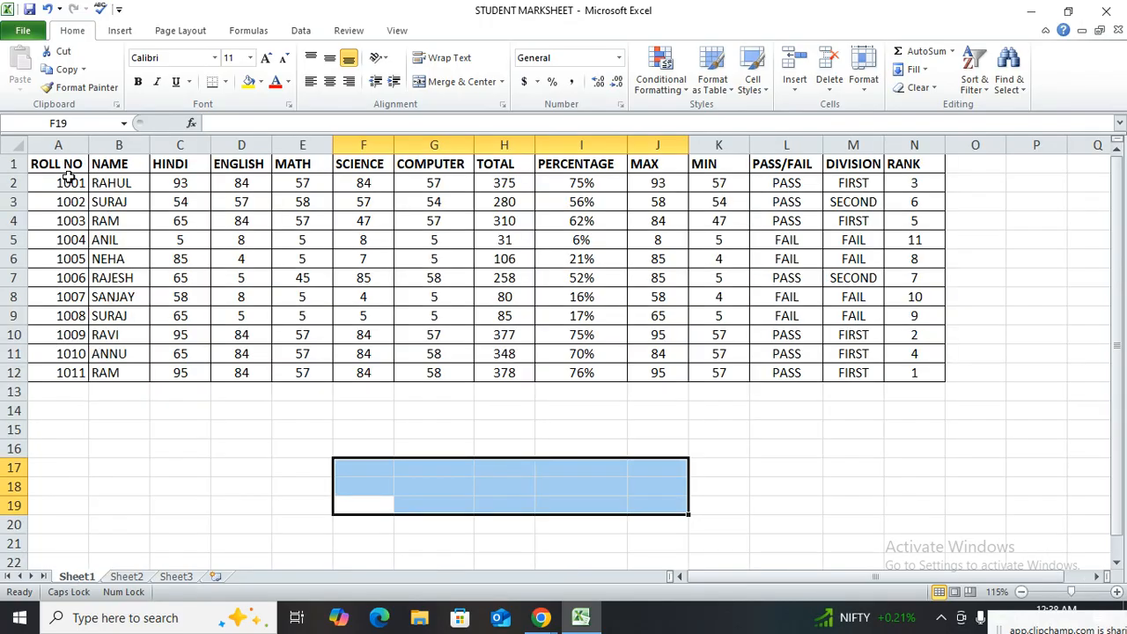
pyautogui.click(119, 146)
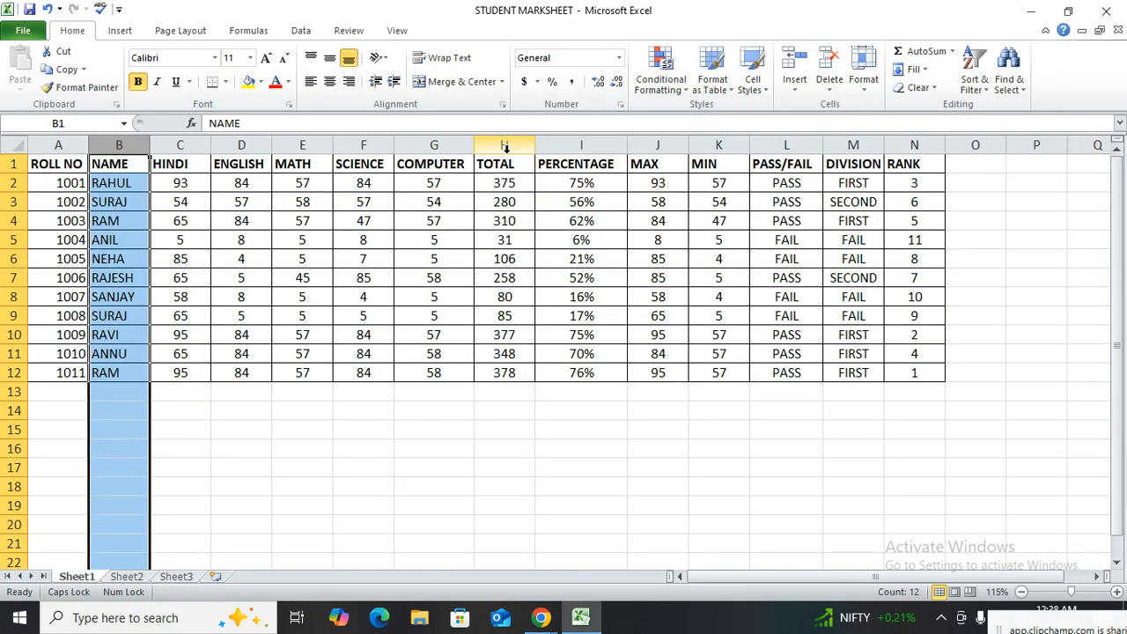
pyautogui.click(503, 146)
pyautogui.click(581, 146)
pyautogui.click(833, 148)
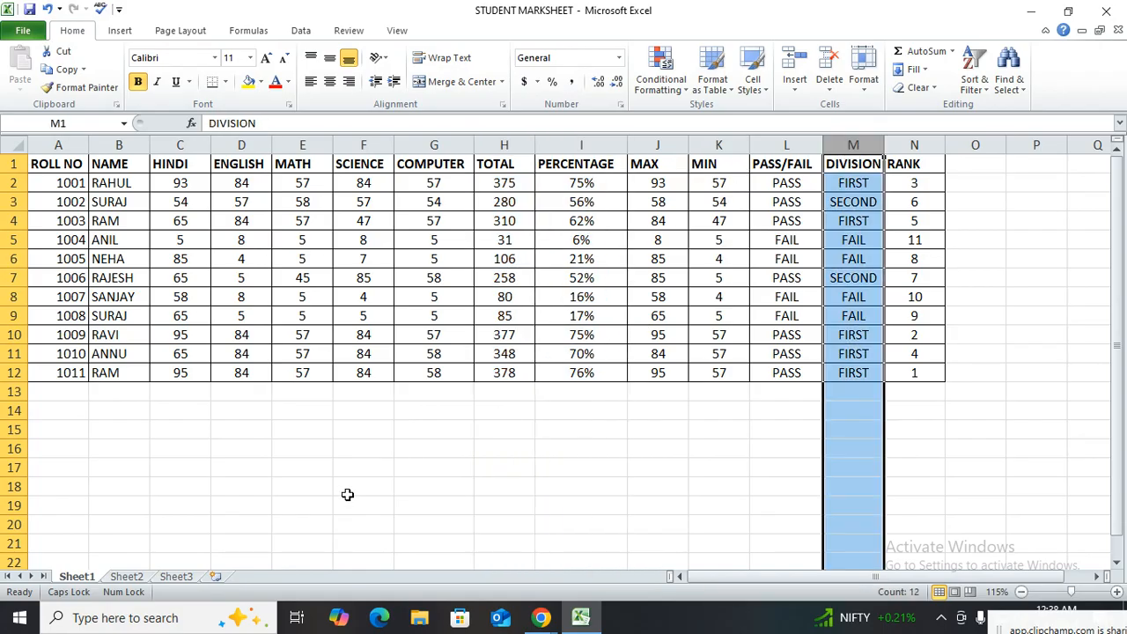
# Widen columns B to E on Sheet2 so that each header fits, with column B at about 9.71
pyautogui.click(126, 576)
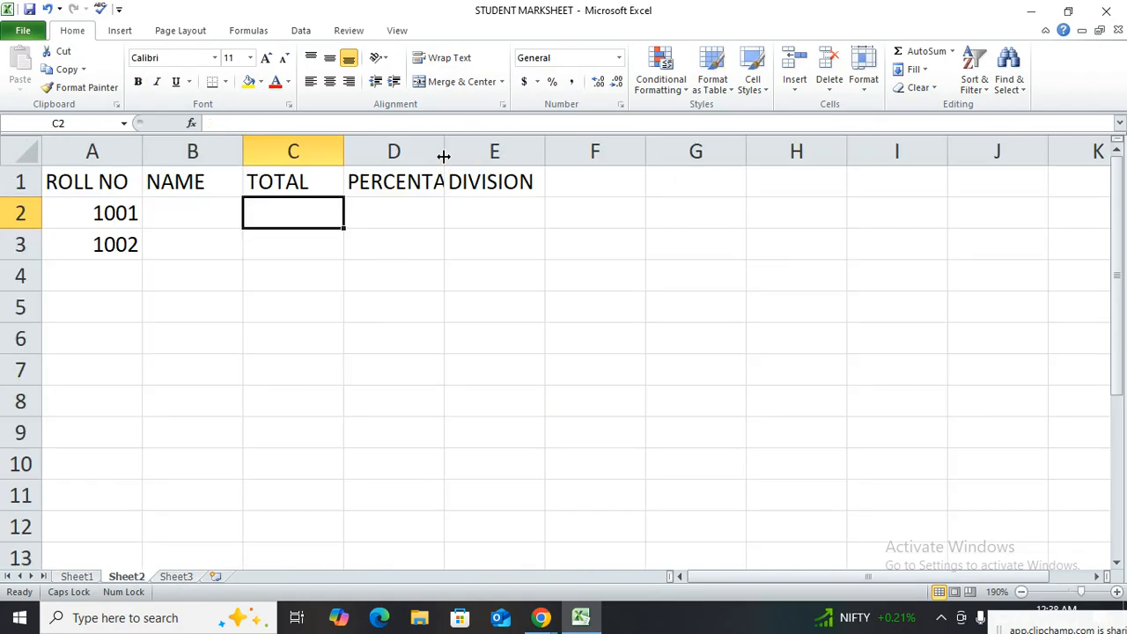
pyautogui.moveTo(444, 153); pyautogui.dragTo(479, 152)
pyautogui.moveTo(579, 150); pyautogui.dragTo(594, 150)
pyautogui.moveTo(479, 151); pyautogui.dragTo(491, 150)
pyautogui.moveTo(344, 151); pyautogui.dragTo(361, 151)
pyautogui.moveTo(243, 150); pyautogui.dragTo(256, 145)
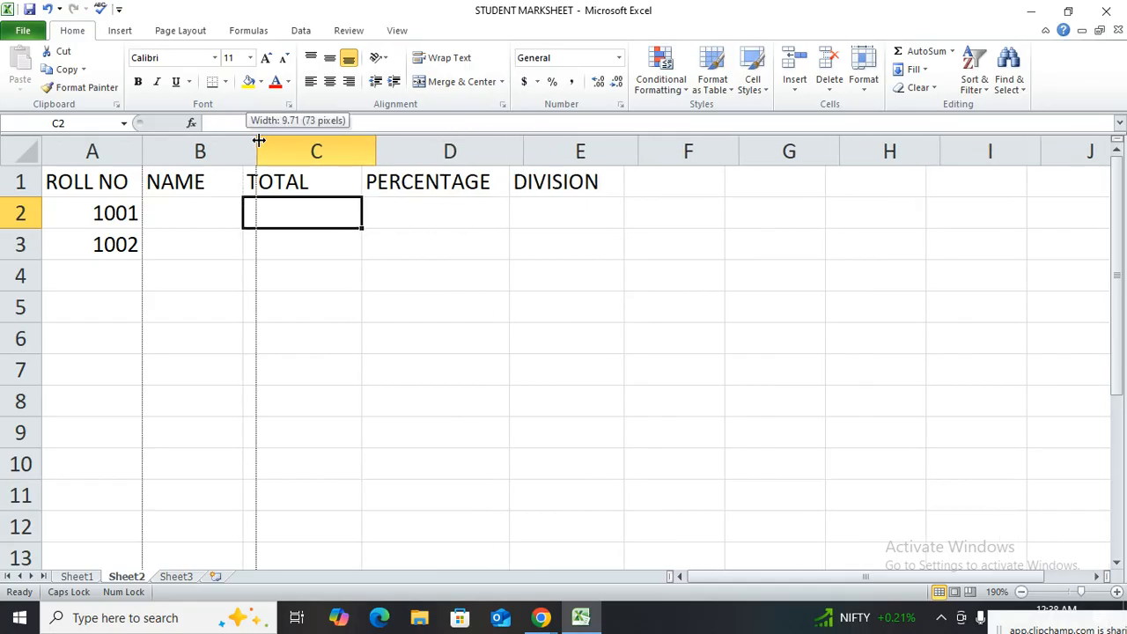
# Enter a VLOOKUP formula in B2 of Sheet2 using A2, the locked whole-sheet range Sheet1!$1:$1048576, column index 2 and range lookup 0
pyautogui.click(215, 203)
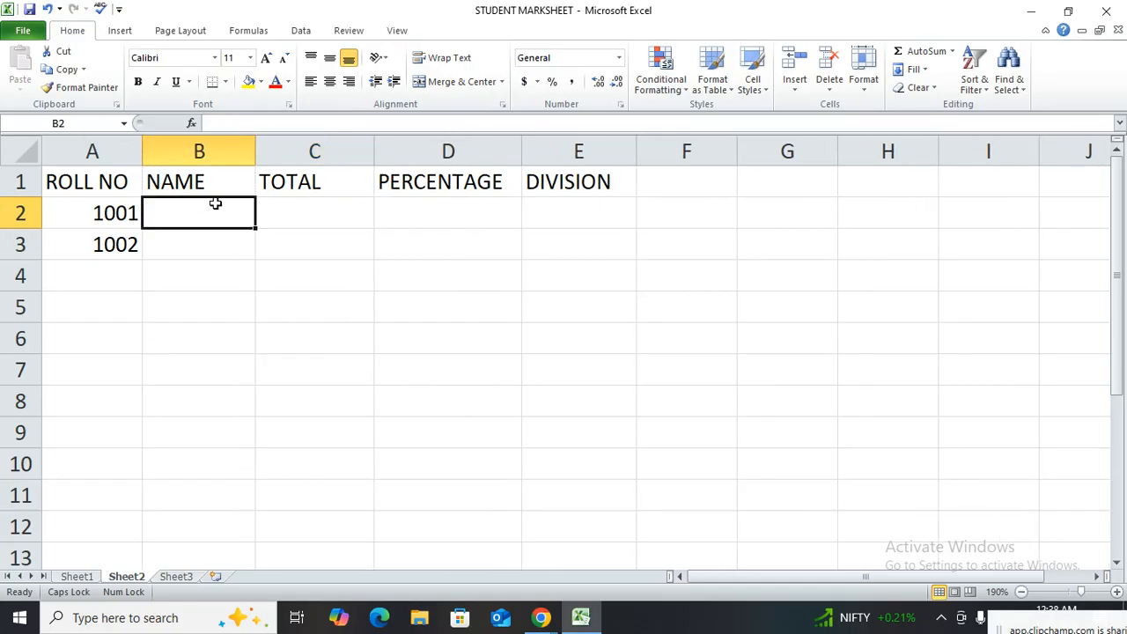
pyautogui.write('=VLOOKUP(')
pyautogui.click(88, 214)
pyautogui.write(',')
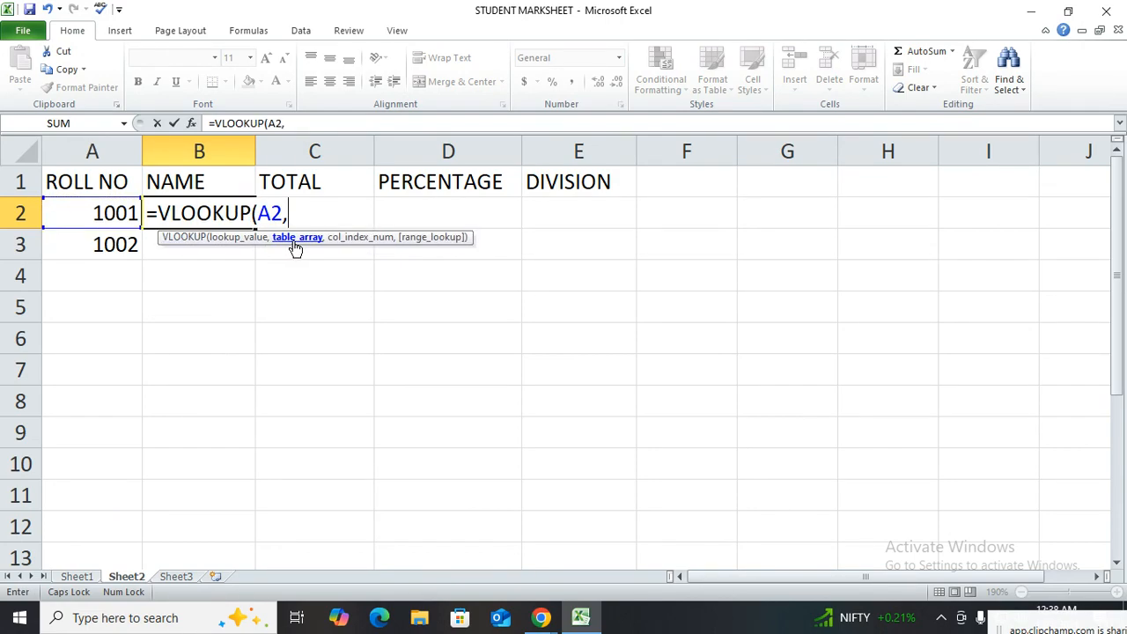
pyautogui.click(71, 578)
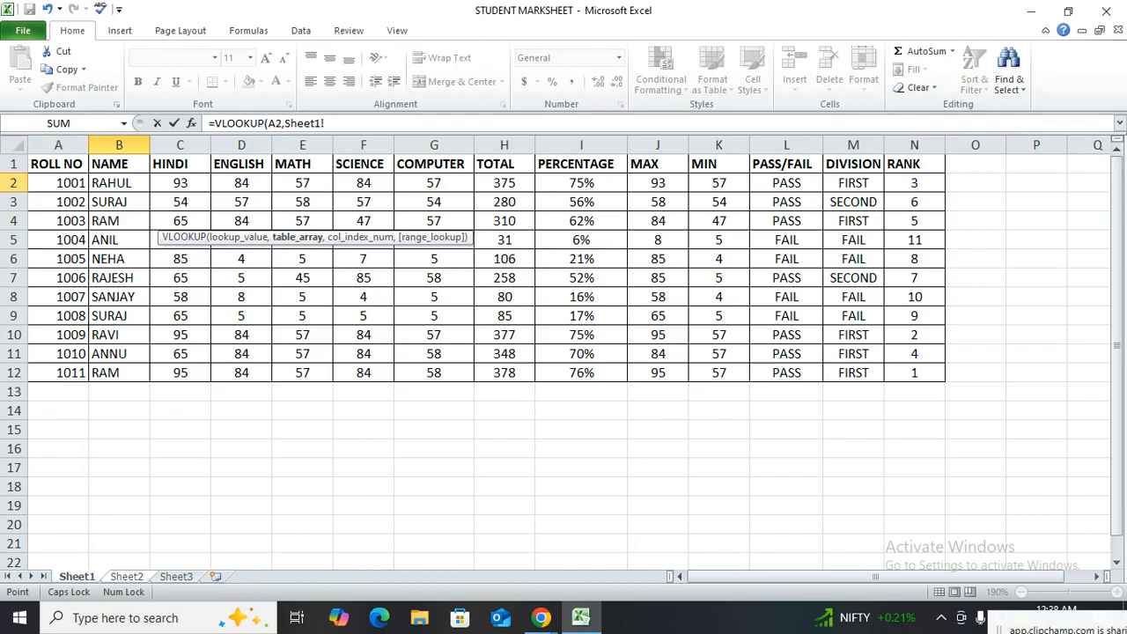
pyautogui.click(16, 148)
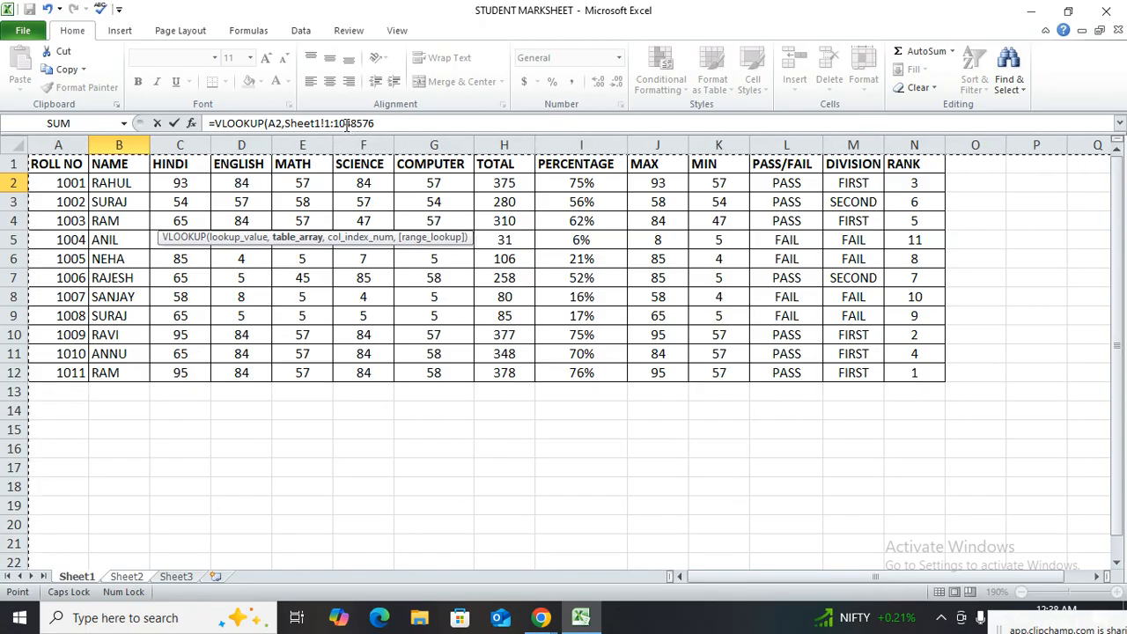
pyautogui.click(381, 123)
pyautogui.click(382, 124)
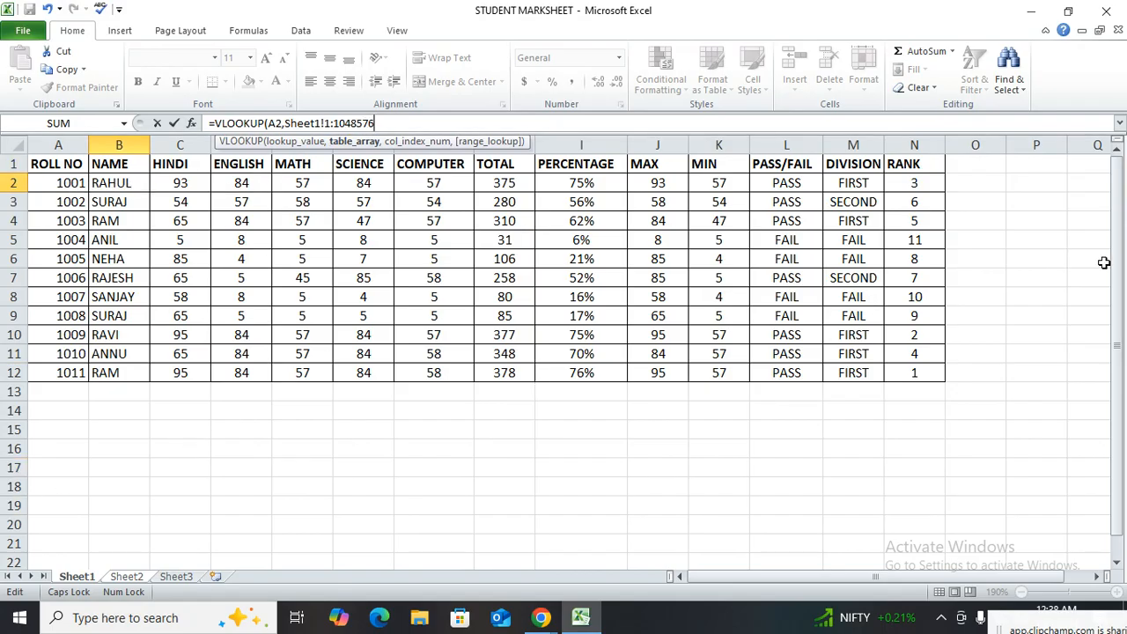
pyautogui.press('F4')
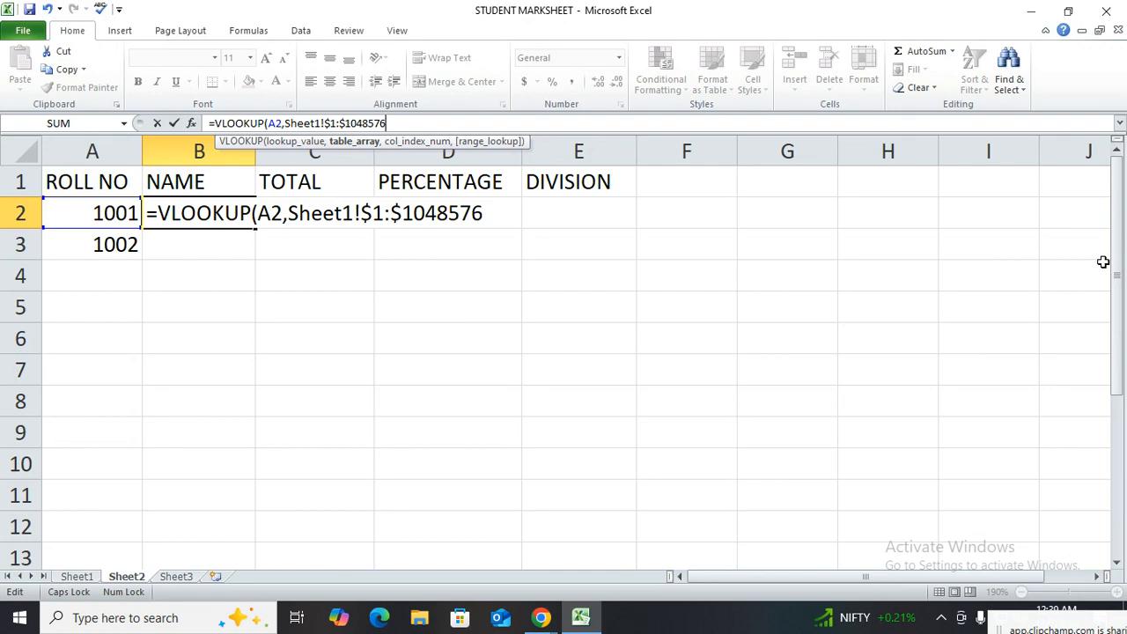
pyautogui.write(',')
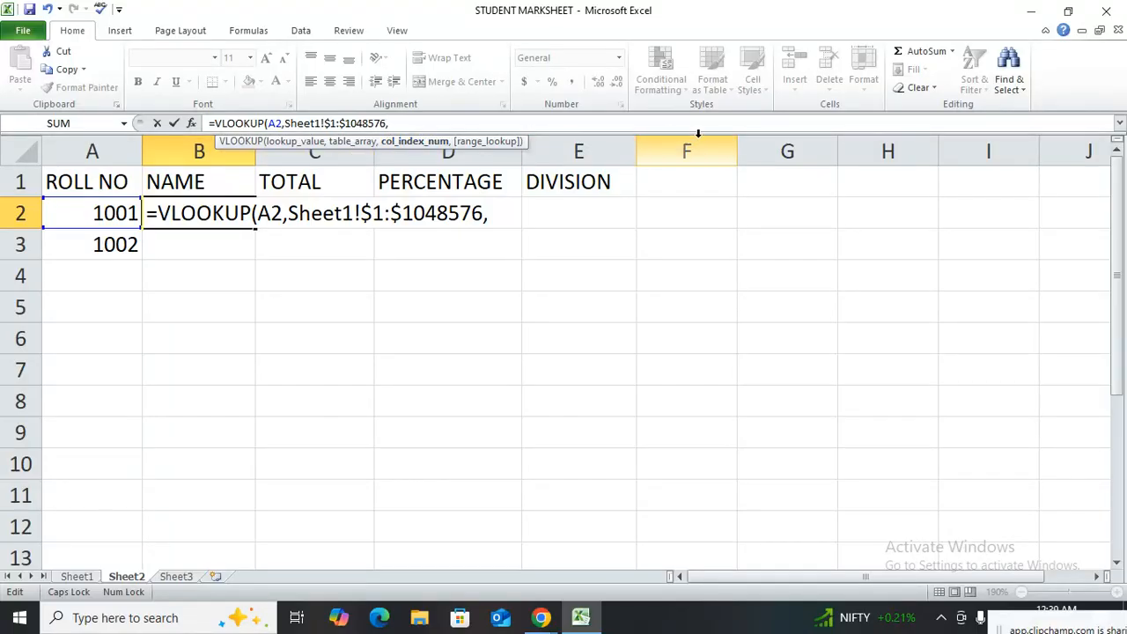
pyautogui.write('2,0)')
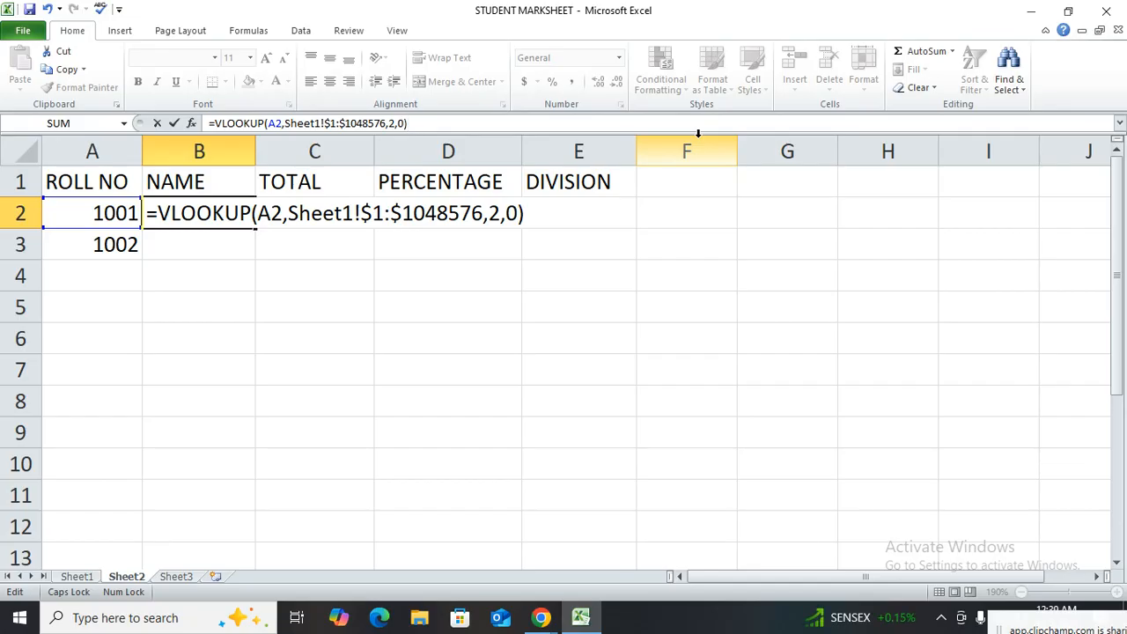
pyautogui.press('Return')
pyautogui.click(214, 212)
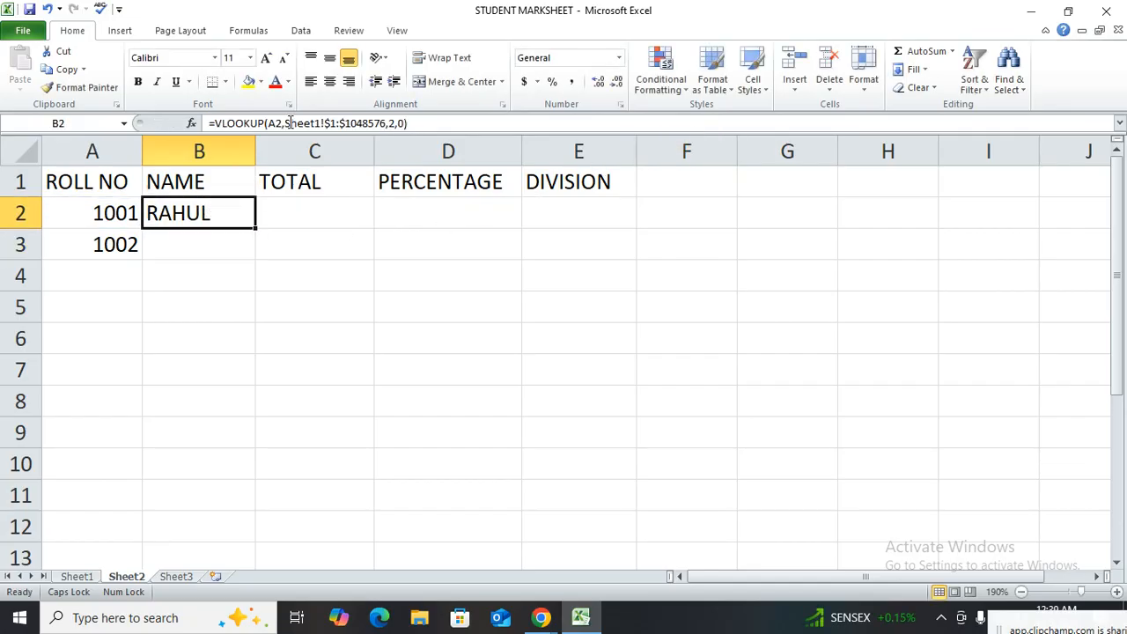
# Fill the NAME lookup formula from B2 down to B3
pyautogui.moveTo(256, 228); pyautogui.dragTo(254, 252)
pyautogui.click(223, 238)
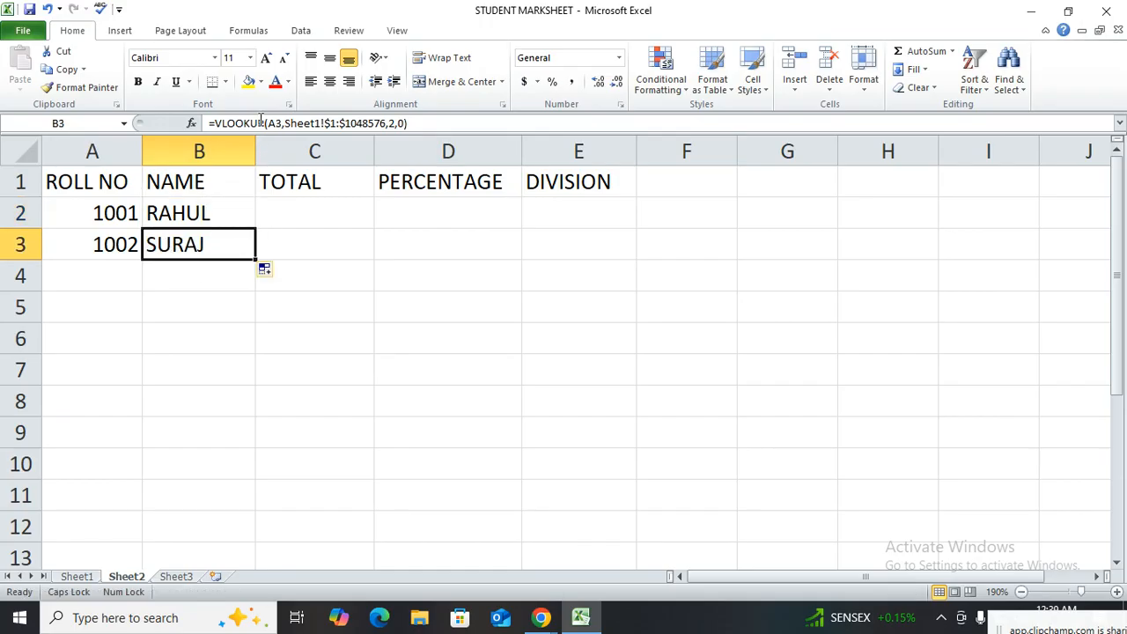
# Enter a VLOOKUP formula in C2 using A2, the locked range Sheet1!$1:$1048576, column index 8 and range lookup 0
pyautogui.click(301, 204)
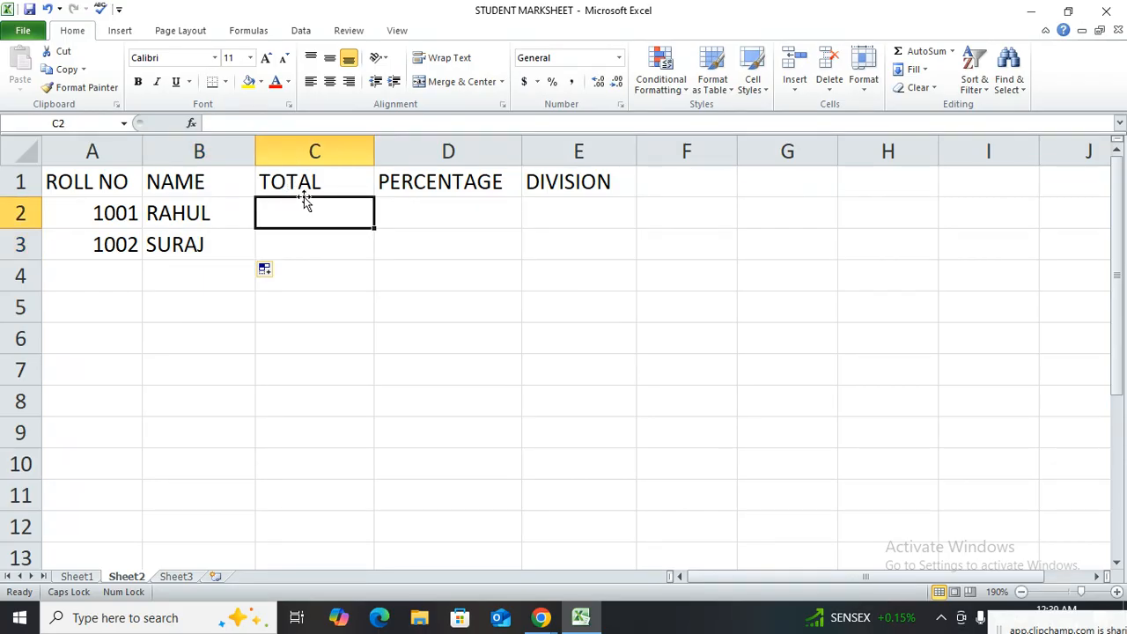
pyautogui.write('=VLOOKUP(')
pyautogui.click(113, 220)
pyautogui.write(',')
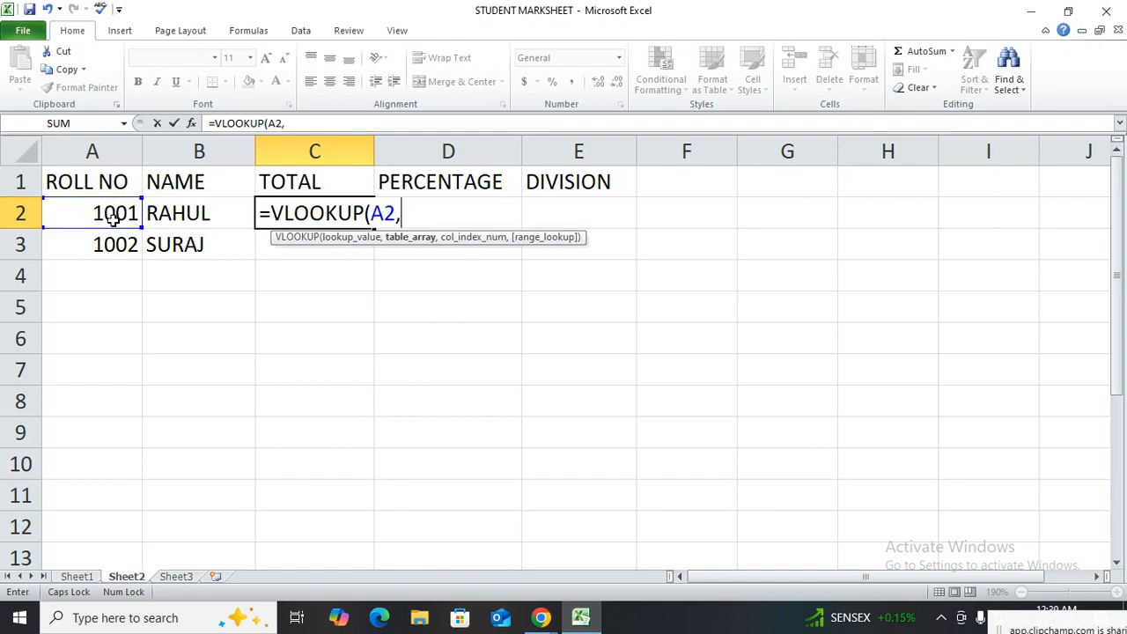
pyautogui.click(89, 577)
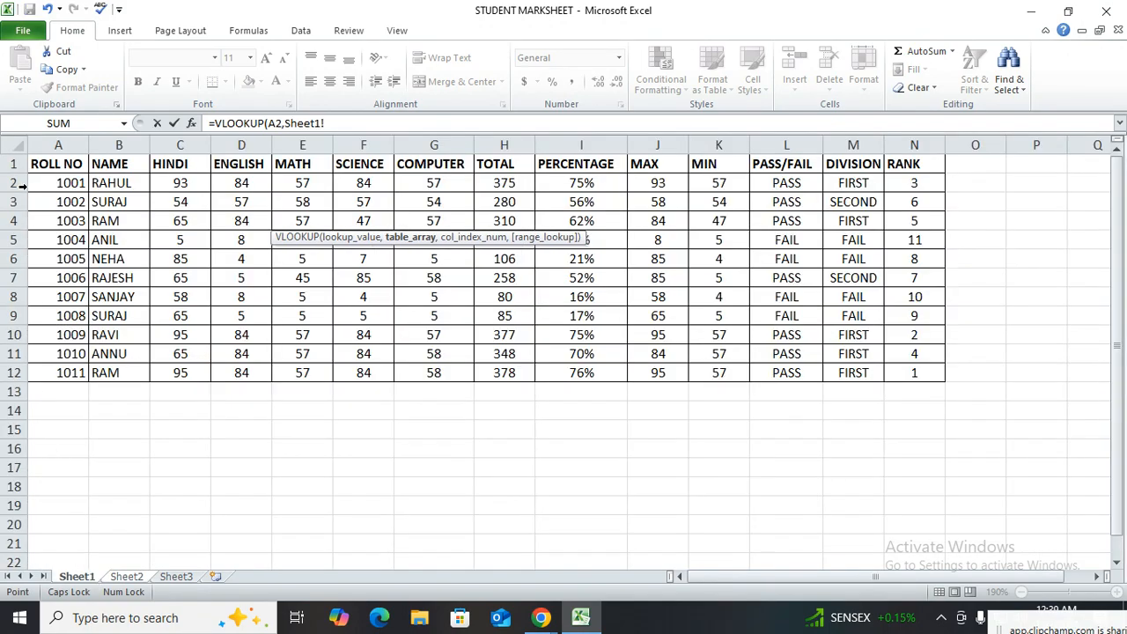
pyautogui.click(14, 146)
pyautogui.press('F4')
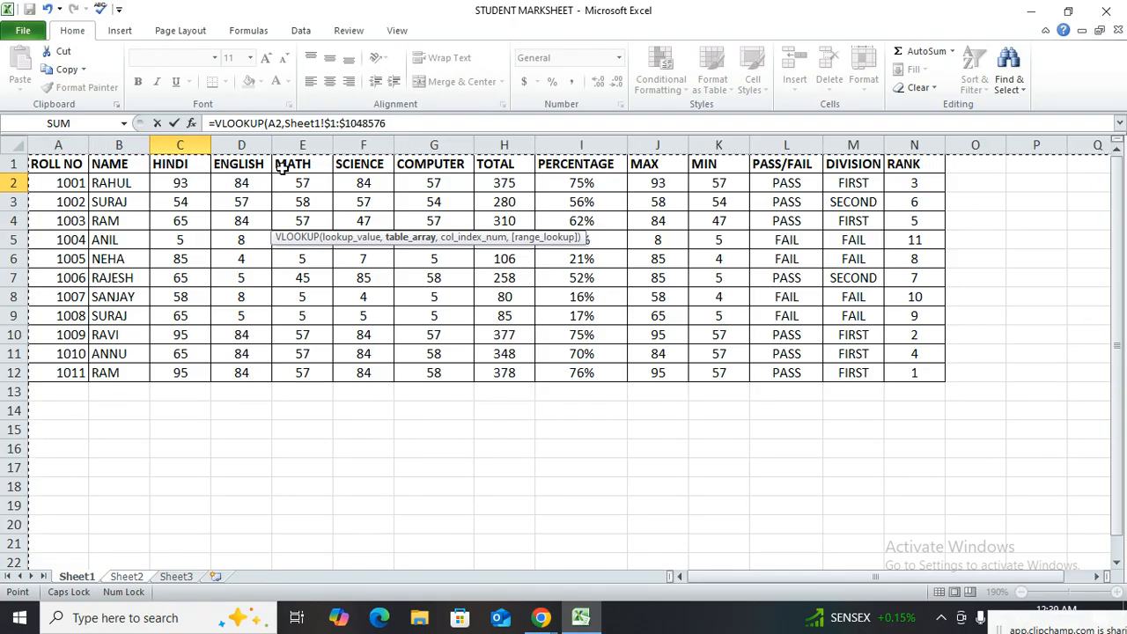
pyautogui.click(406, 122)
pyautogui.write(',')
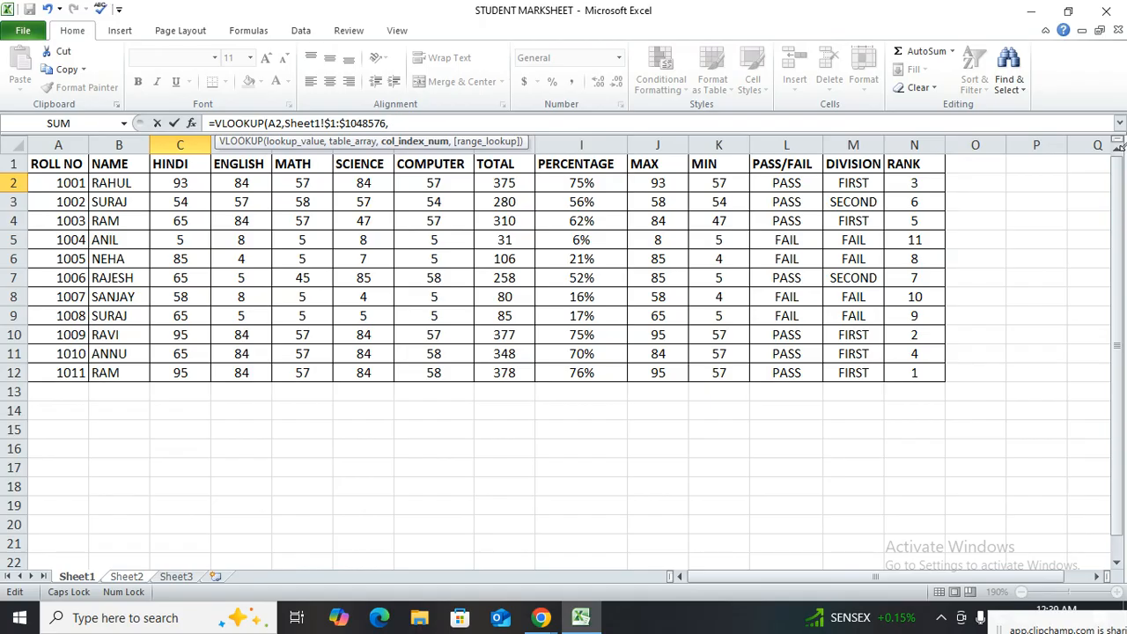
pyautogui.write('8,0')
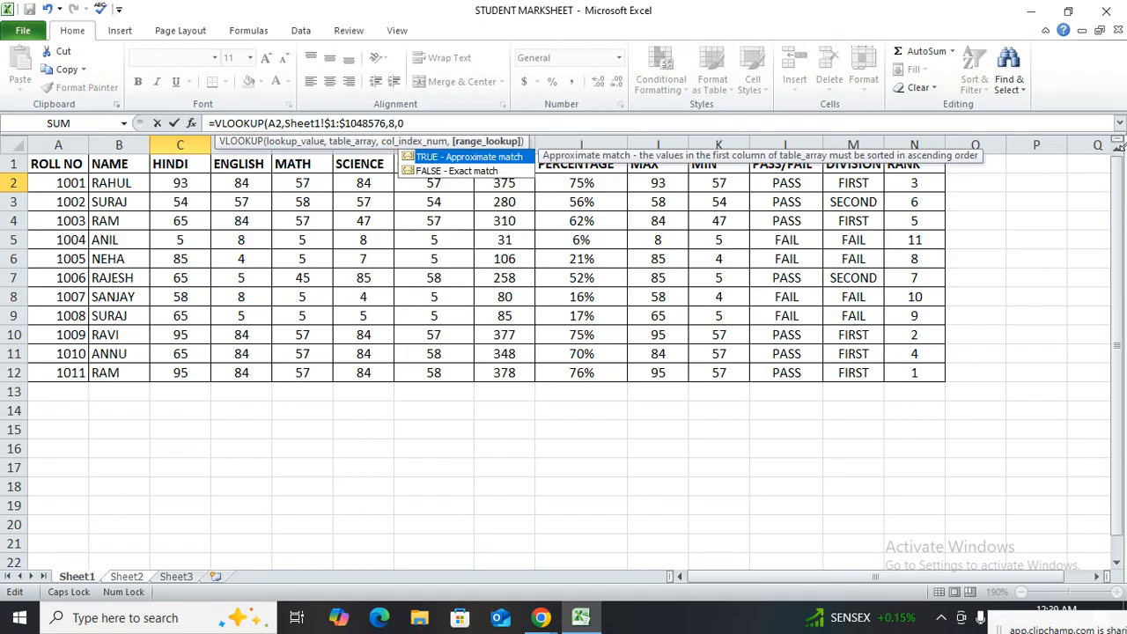
pyautogui.write(')')
pyautogui.press('Return')
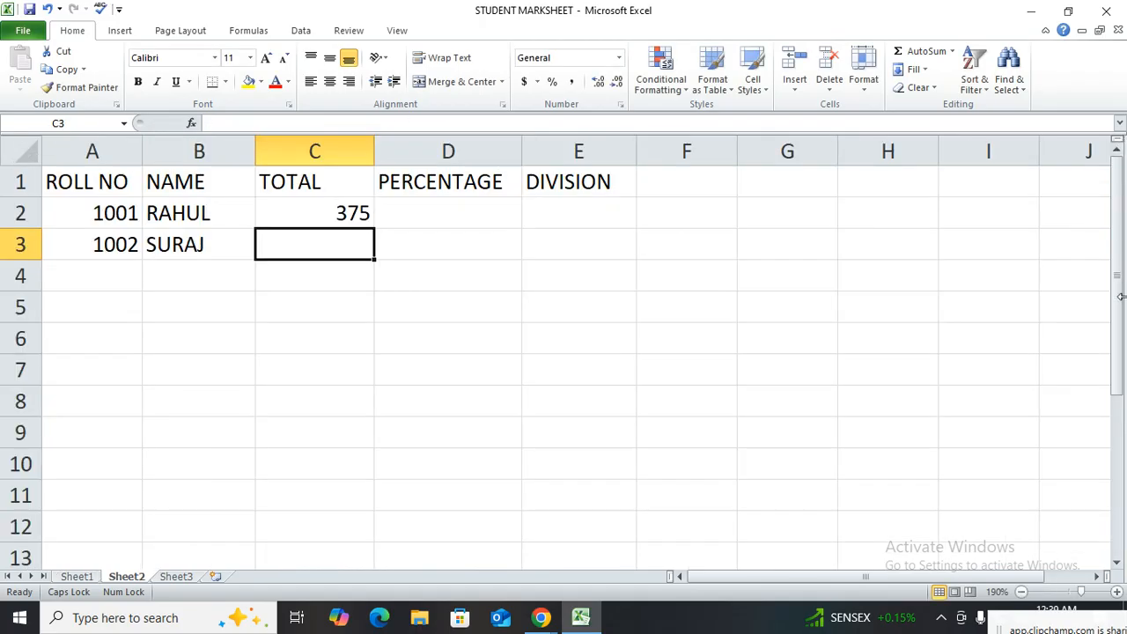
# Fill the TOTAL lookup formula from C2 down to C3
pyautogui.click(367, 214)
pyautogui.click(378, 231)
pyautogui.click(365, 212)
pyautogui.doubleClick(373, 229)
# Enter a VLOOKUP formula in D2 using A2, the locked range Sheet1!$1:$1048576, column index 9 and range lookup 0
pyautogui.click(427, 213)
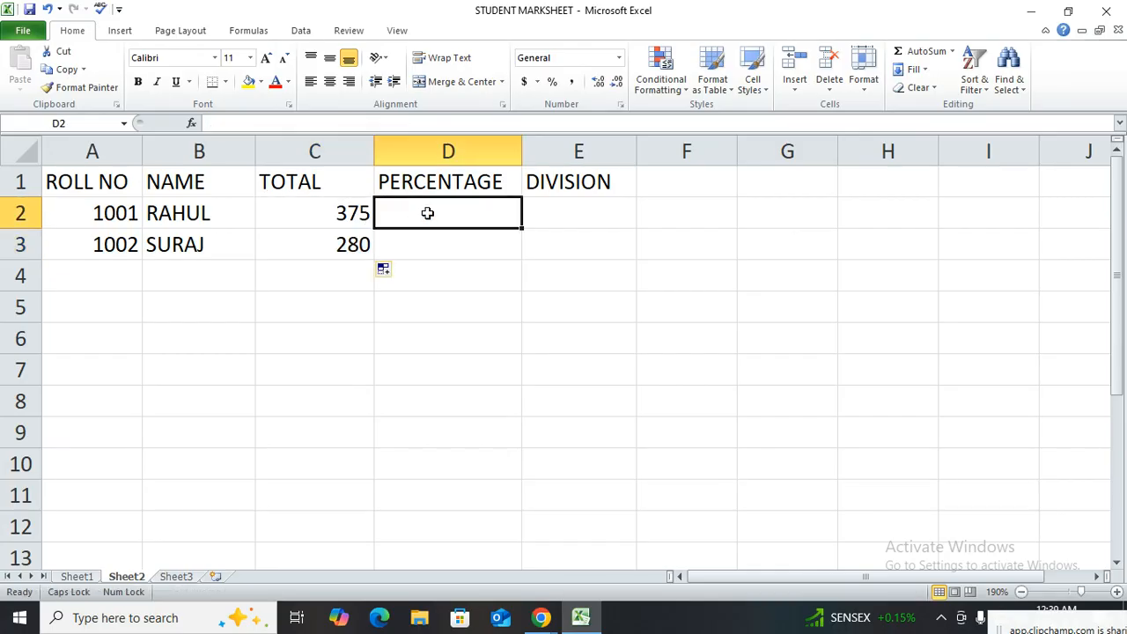
pyautogui.write('=VLOOKUP(')
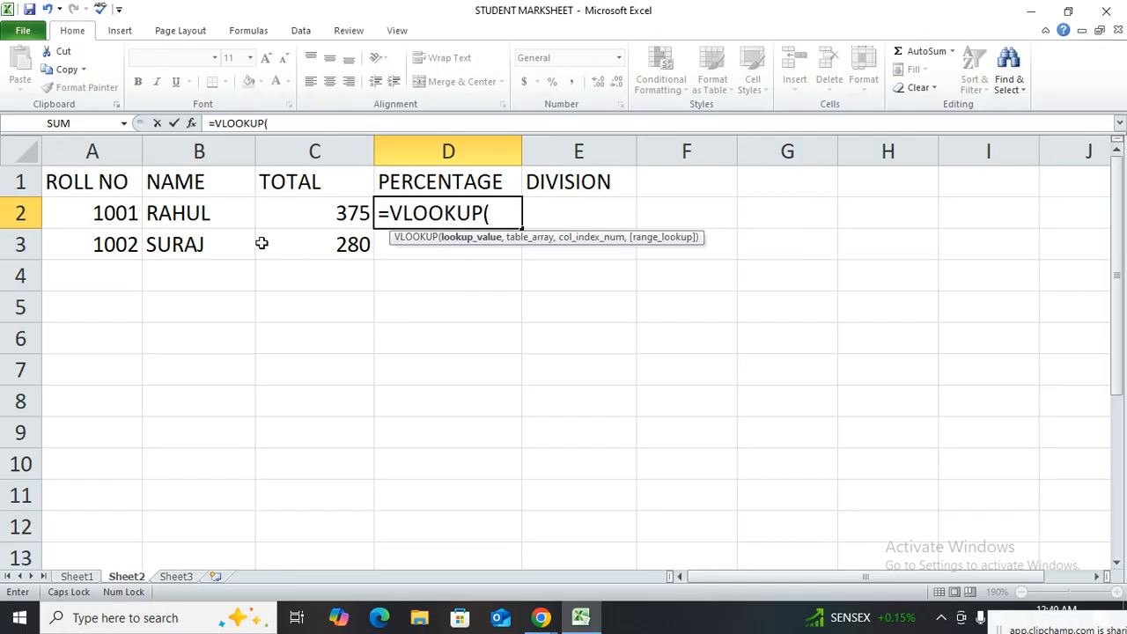
pyautogui.click(89, 213)
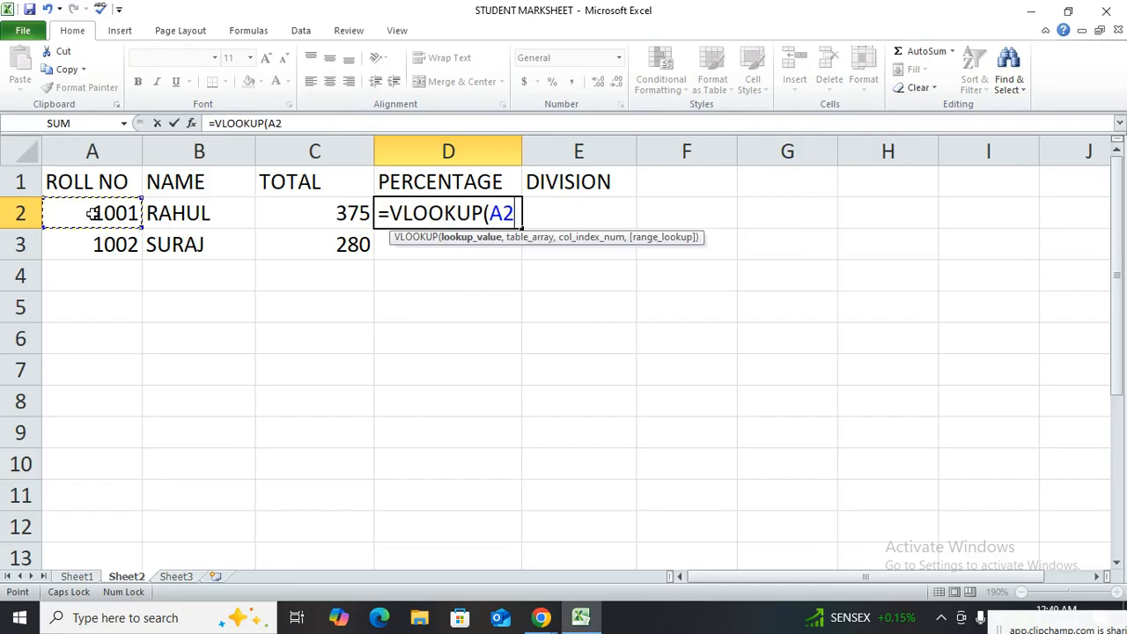
pyautogui.write(',')
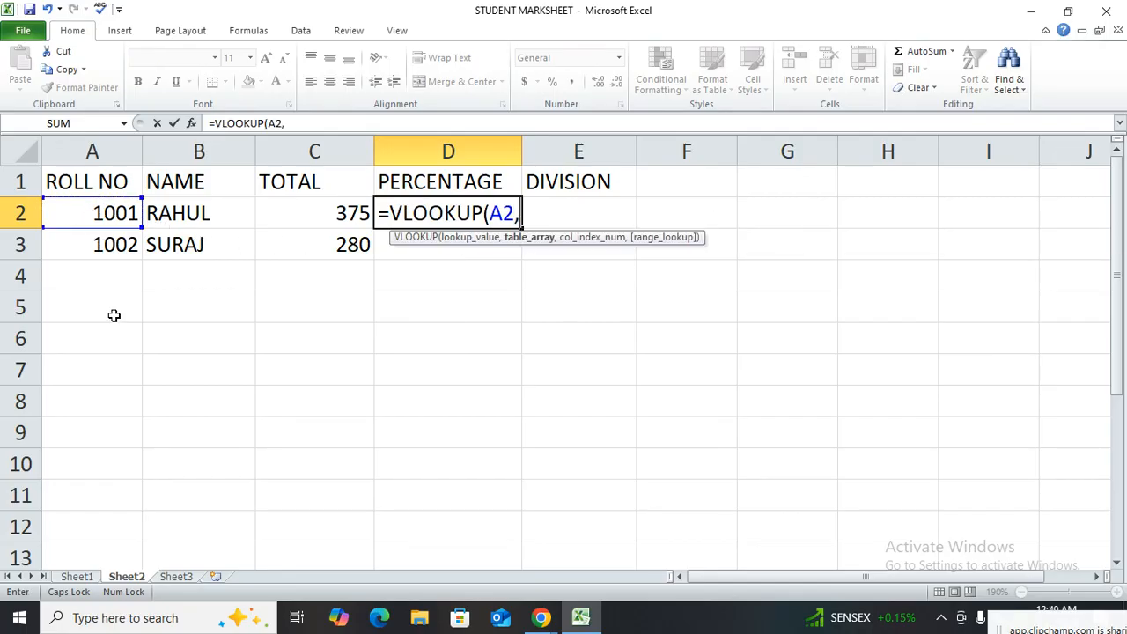
pyautogui.click(76, 577)
pyautogui.click(8, 147)
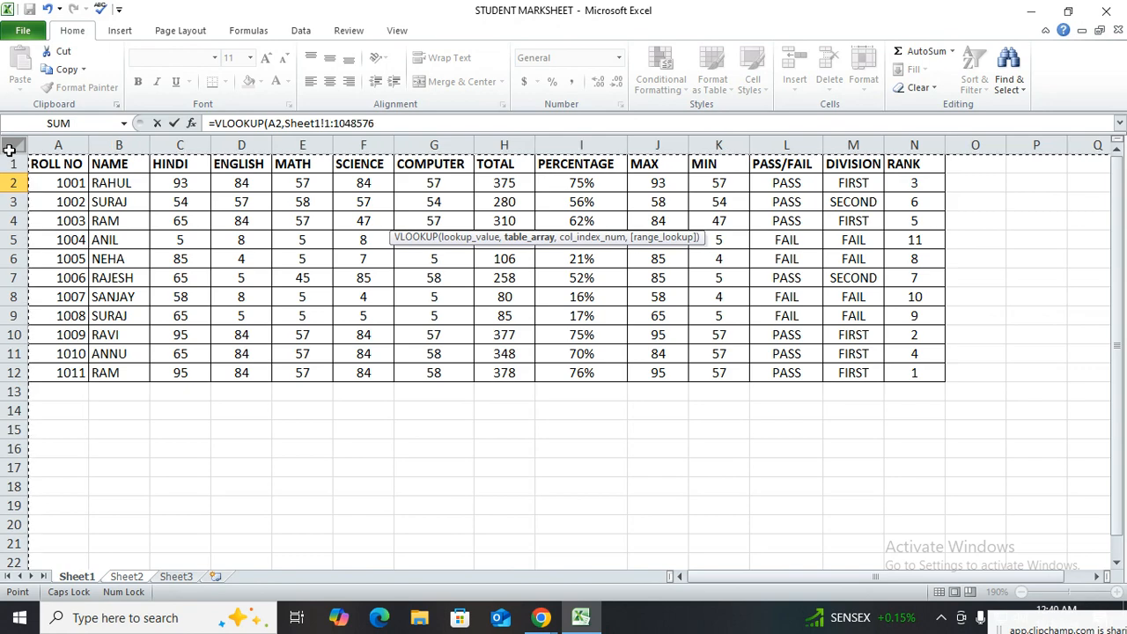
pyautogui.press('F4')
pyautogui.click(431, 121)
pyautogui.write(',9,')
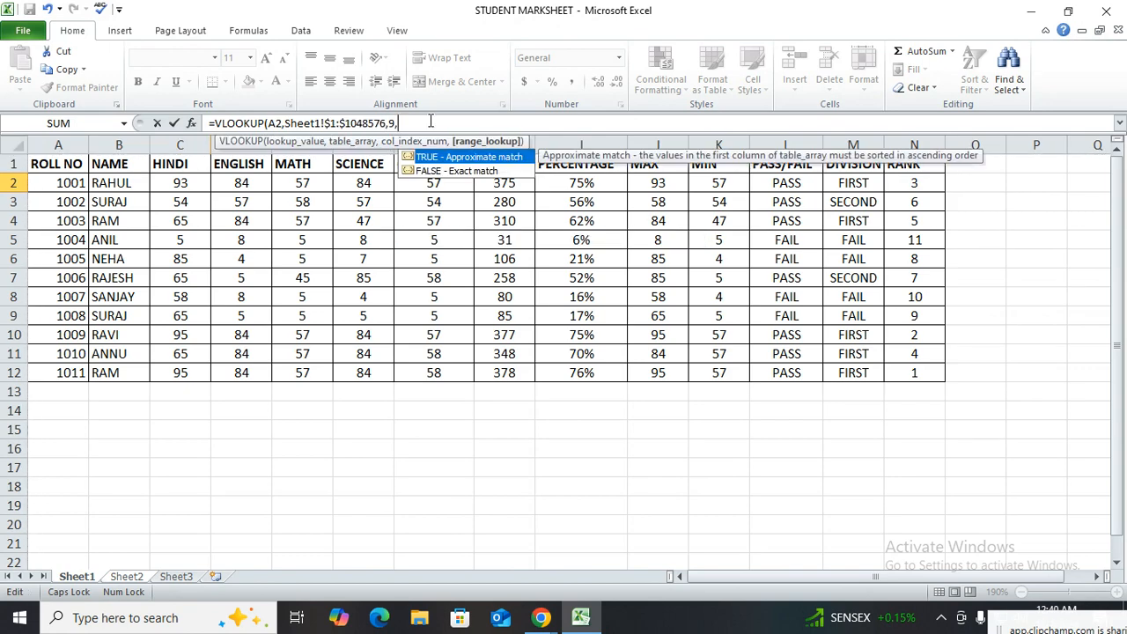
pyautogui.write('0)')
pyautogui.press('Return')
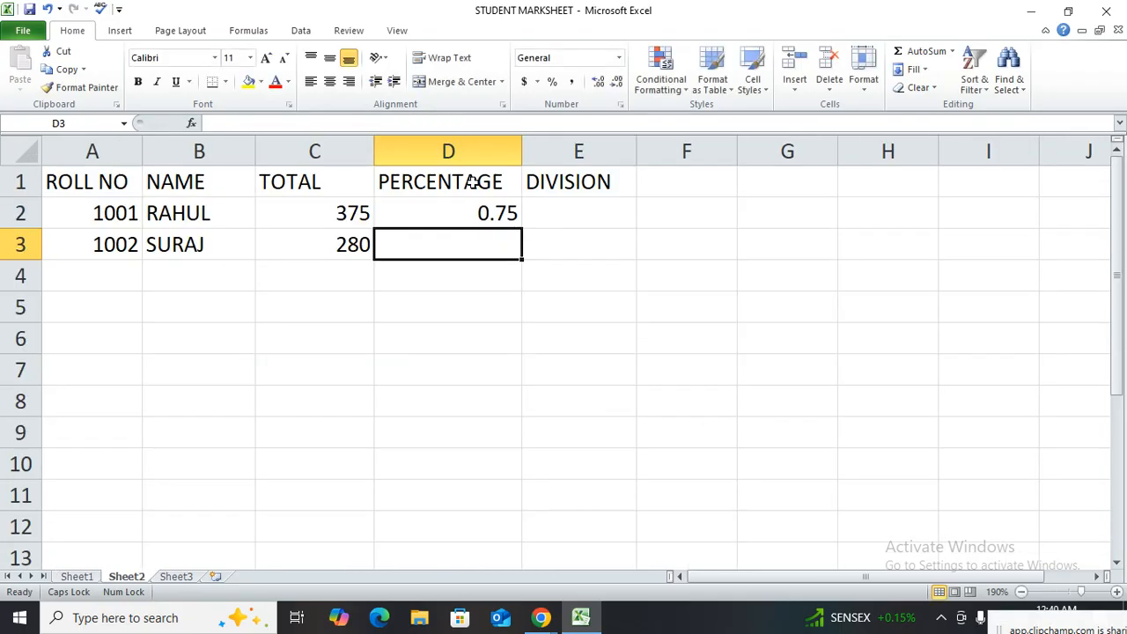
# Format D2 as a percentage and fill its lookup formula down to D3
pyautogui.click(478, 212)
pyautogui.click(552, 81)
pyautogui.moveTo(522, 229); pyautogui.dragTo(521, 256)
# Enter a VLOOKUP formula in E2 using A2, the locked range Sheet1!$1:$1048576, column index 13 and range lookup 0
pyautogui.click(566, 206)
pyautogui.write('=VLOOKUP(')
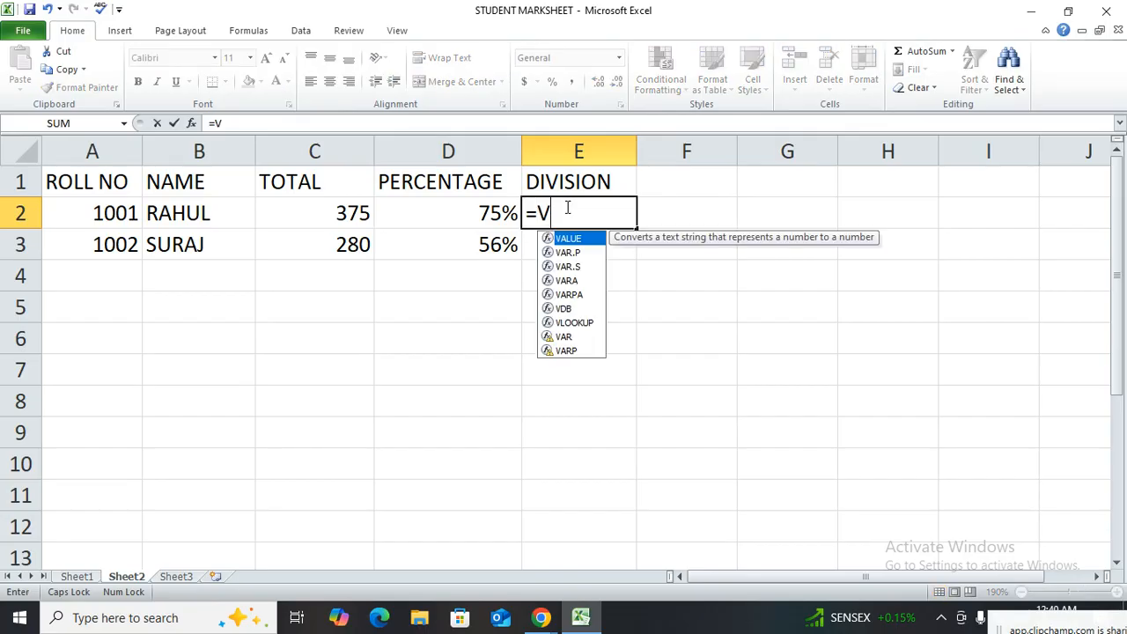
pyautogui.click(129, 212)
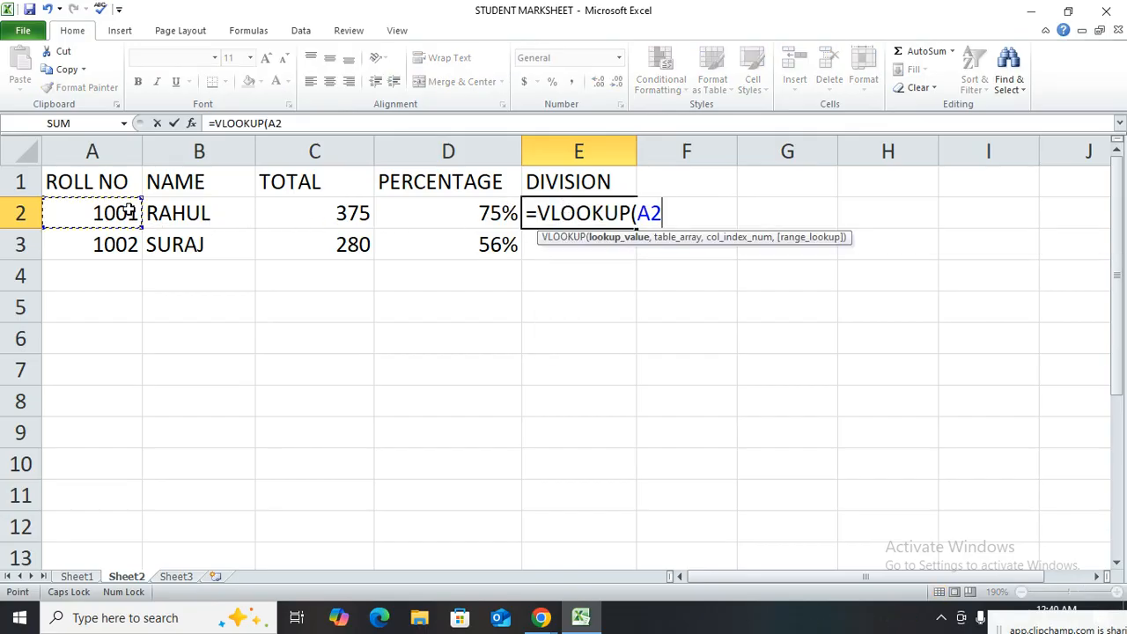
pyautogui.write(',')
pyautogui.click(86, 578)
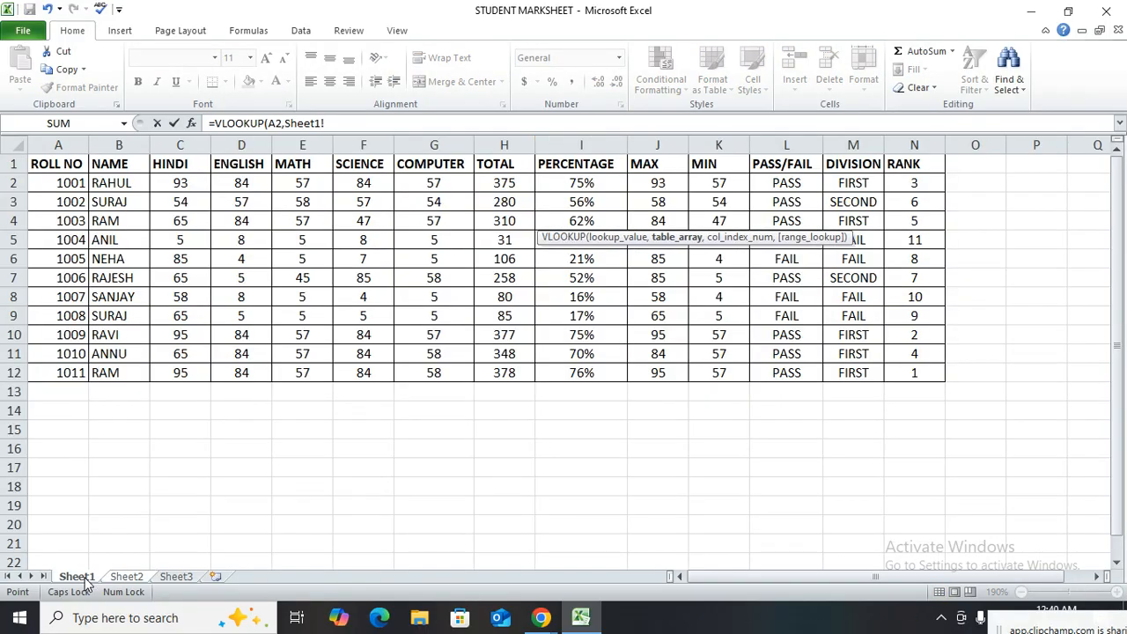
pyautogui.click(14, 145)
pyautogui.press('F4')
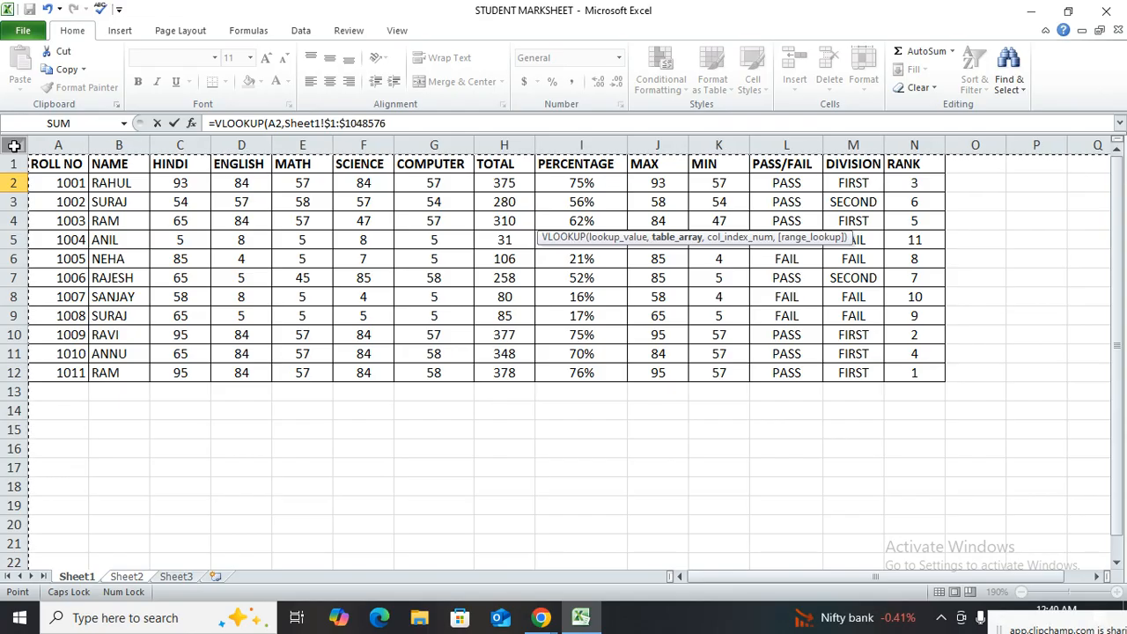
pyautogui.write(',13,0)')
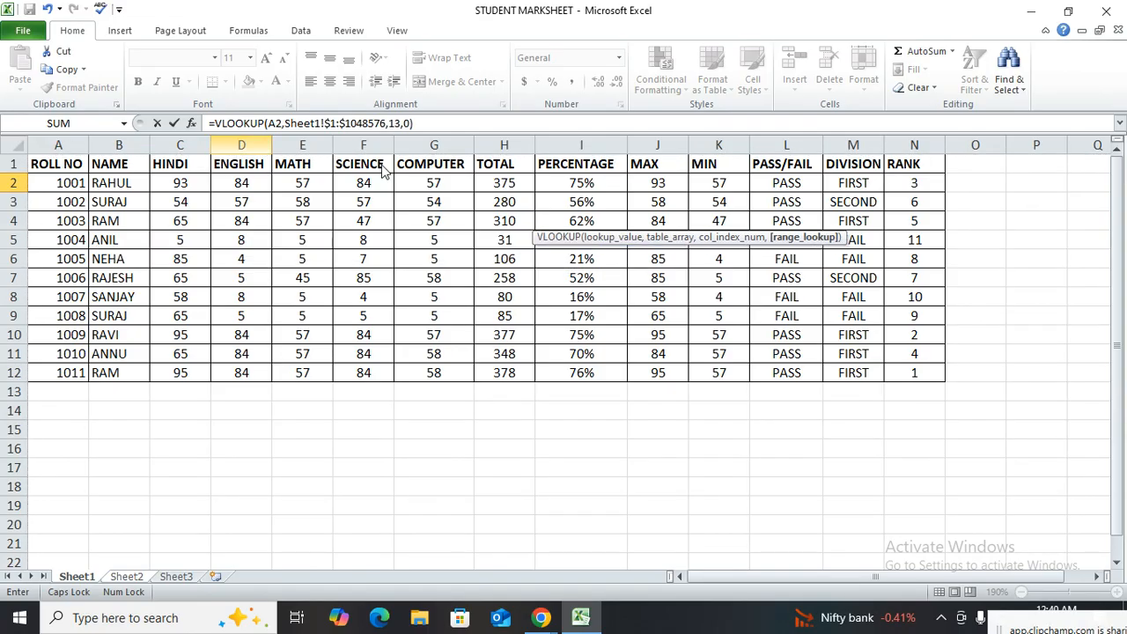
pyautogui.press('Return')
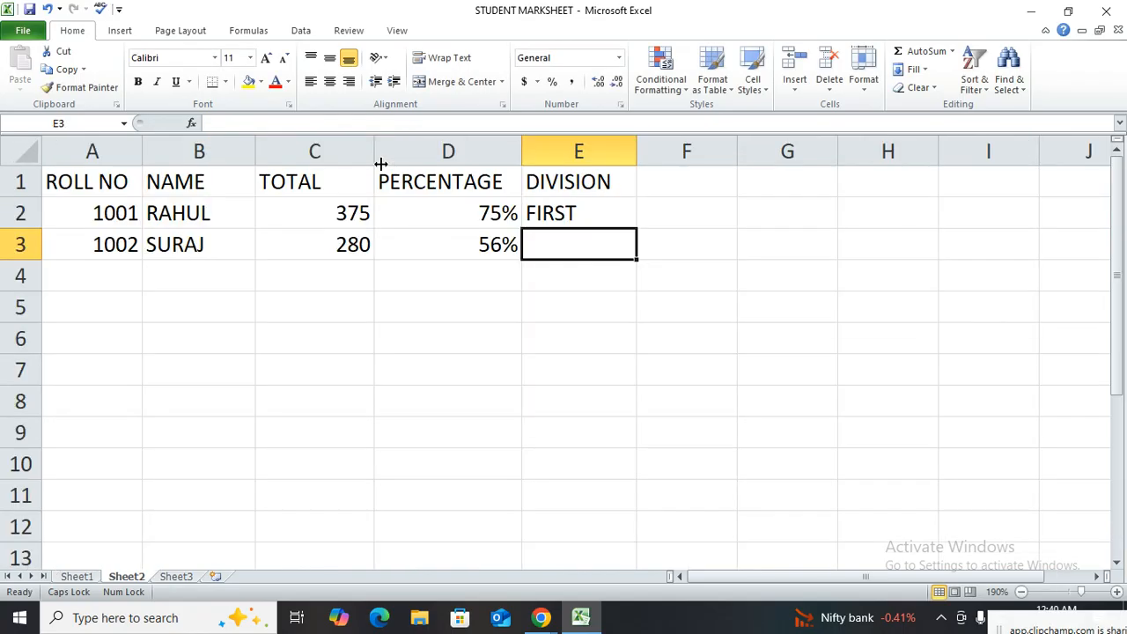
# Fill the DIVISION lookup formula from E2 down to E3
pyautogui.click(600, 217)
pyautogui.moveTo(637, 227); pyautogui.dragTo(637, 257)
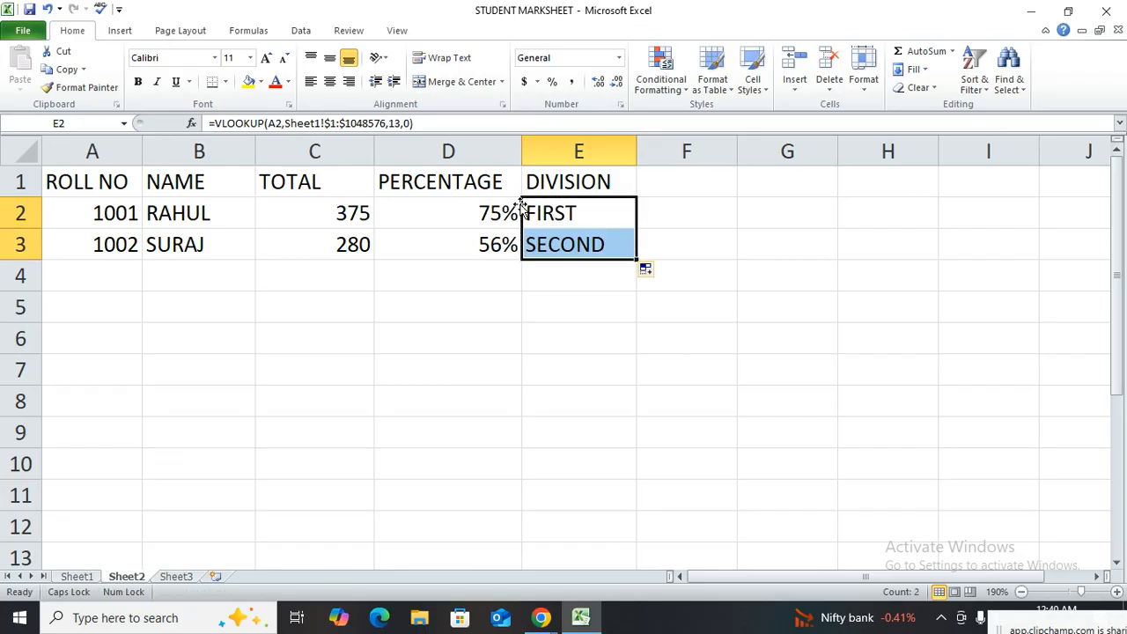
pyautogui.click(526, 248)
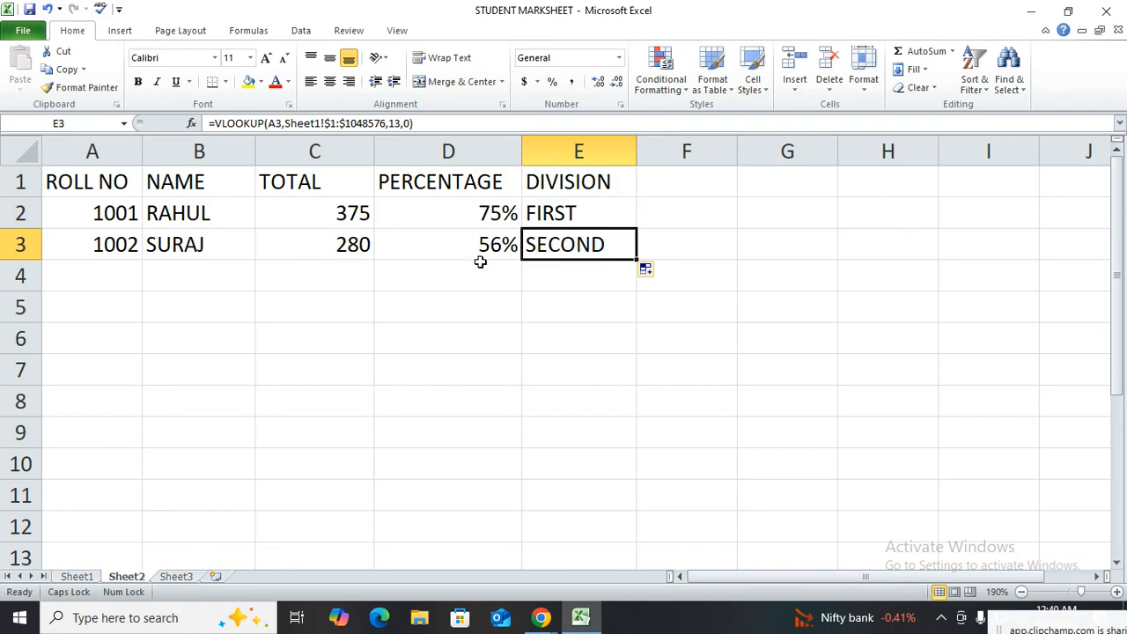
# Review the VLOOKUP formulas in B2 to E2 of the first lookup table
pyautogui.click(385, 311)
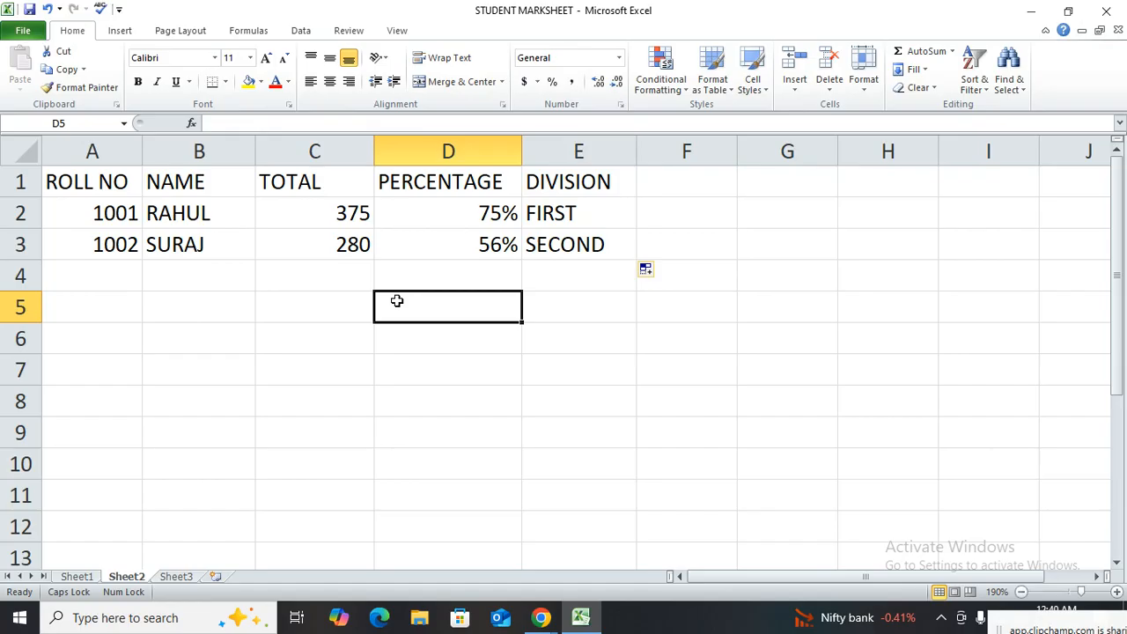
pyautogui.click(422, 349)
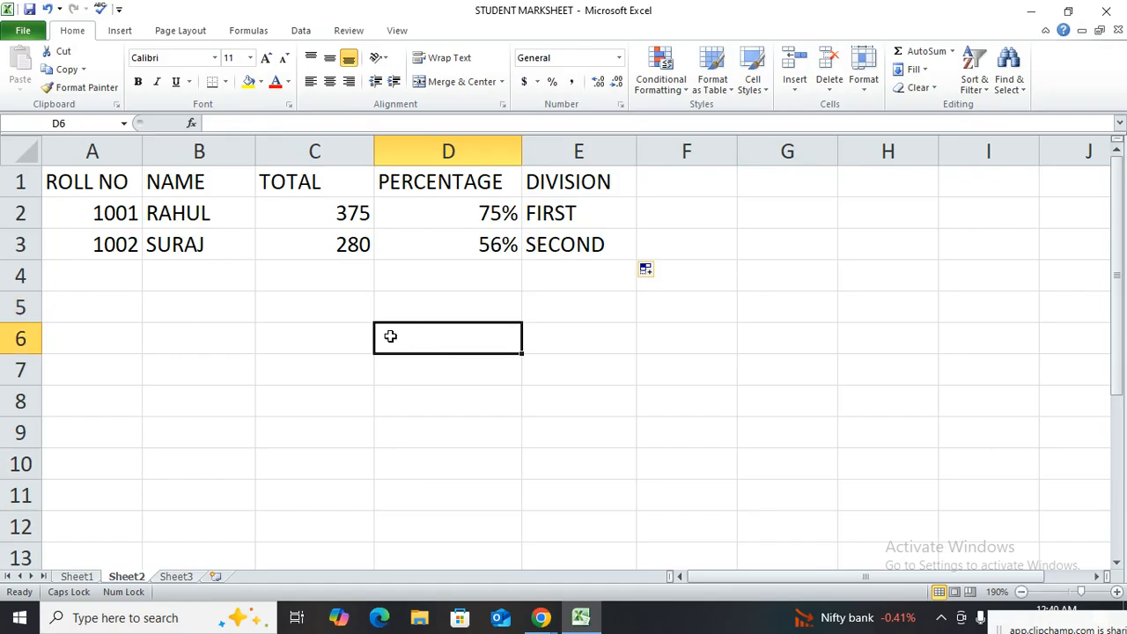
pyautogui.click(226, 214)
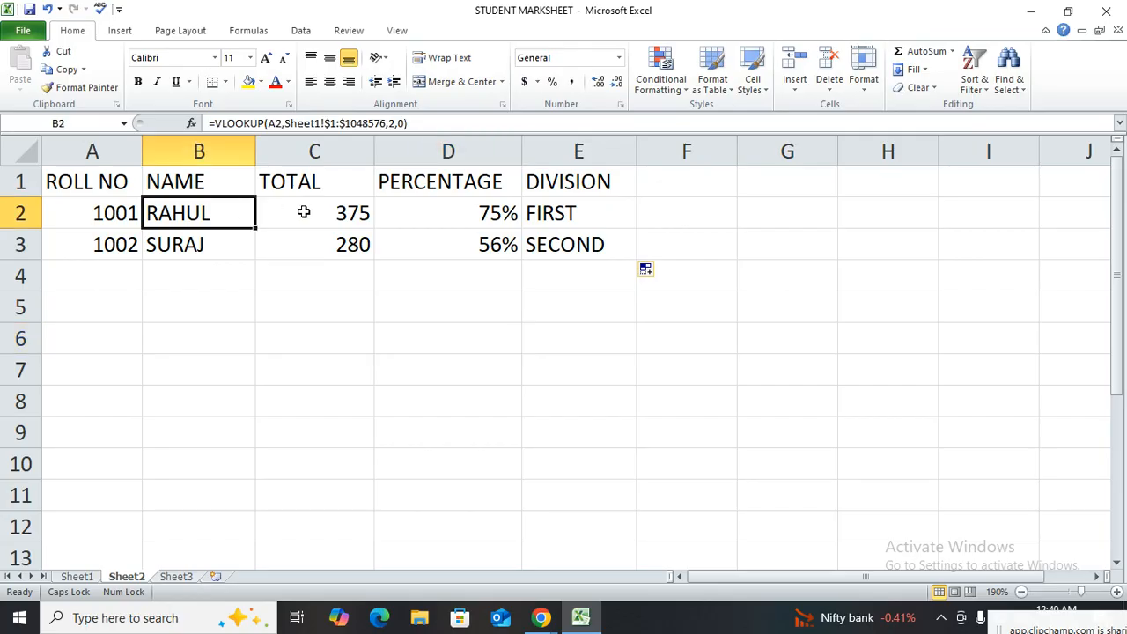
pyautogui.click(315, 212)
pyautogui.click(400, 211)
pyautogui.click(560, 209)
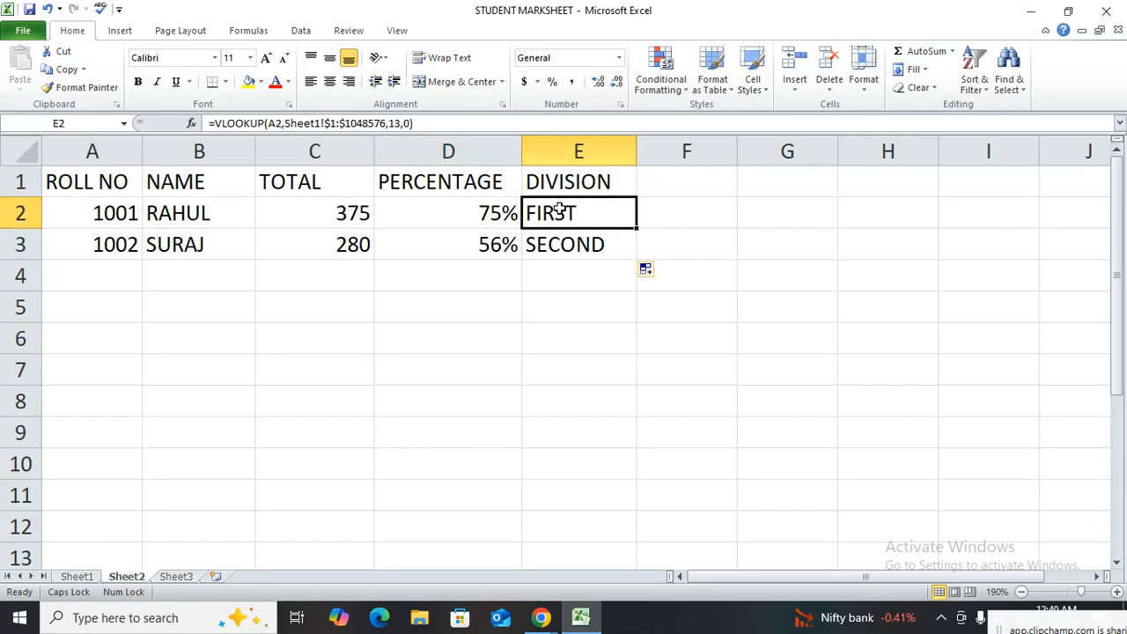
pyautogui.click(163, 216)
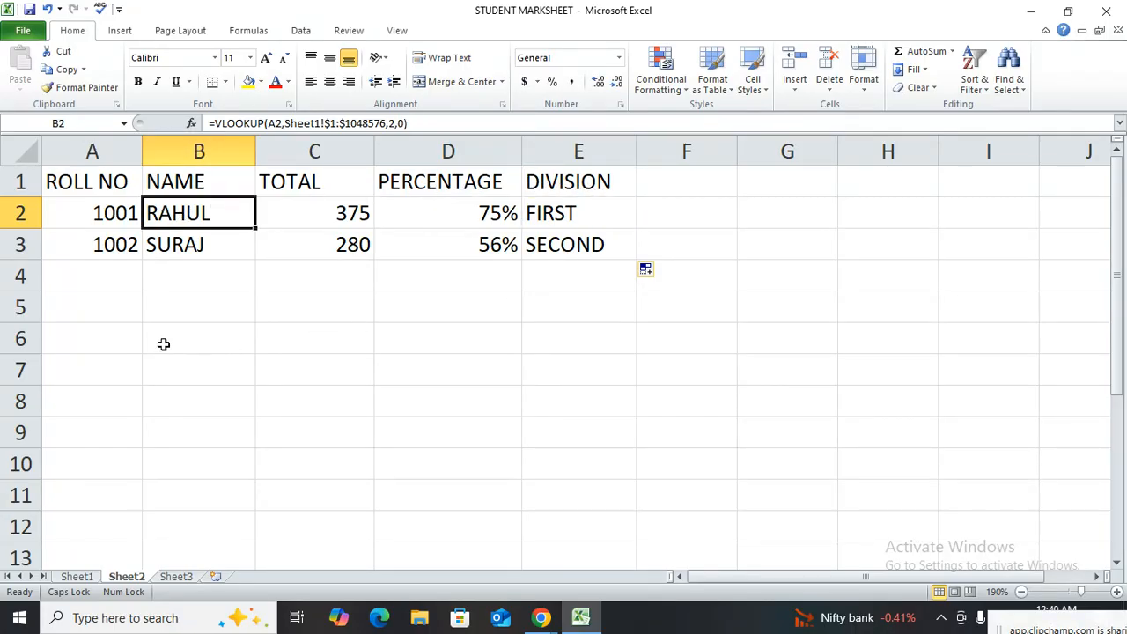
# Copy the header row A1:E1 to A5:E5 to start a second lookup table
pyautogui.moveTo(89, 181); pyautogui.dragTo(571, 180)
pyautogui.hotkey('ctrl', 'c')
pyautogui.click(111, 308)
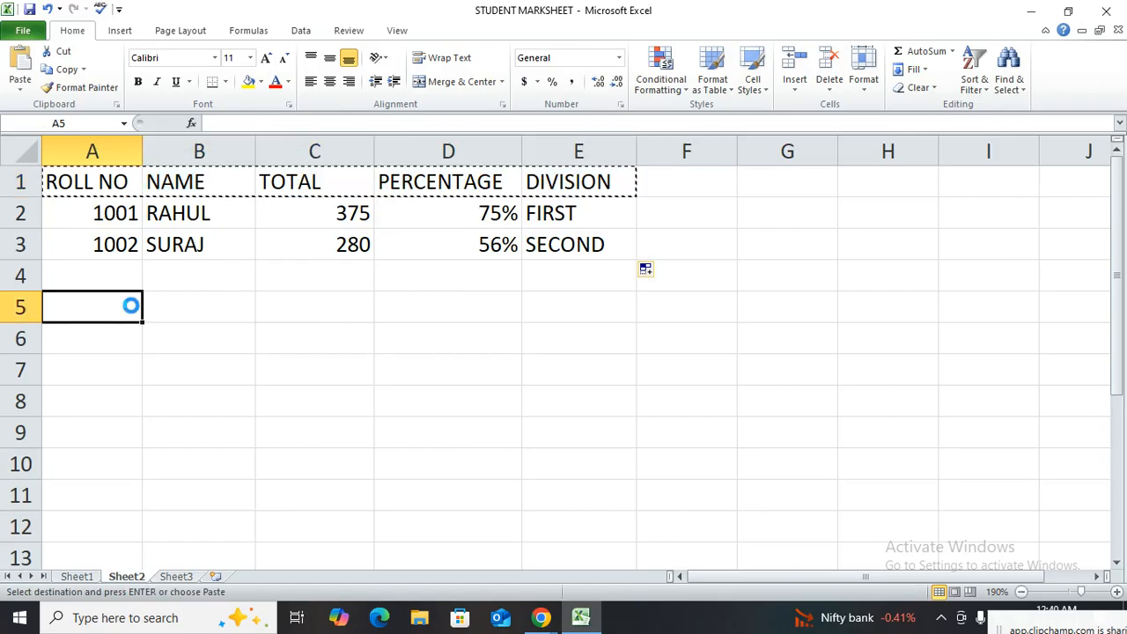
pyautogui.hotkey('ctrl', 'v')
# Enter roll numbers 1001 and 1002 in A6 and A7 under the second ROLL NO header
pyautogui.click(111, 343)
pyautogui.write('1001')
pyautogui.press('Return')
pyautogui.write('10032')
pyautogui.press('BackSpace')
pyautogui.press('BackSpace')
pyautogui.write('2')
pyautogui.press('Return')
# Start a VLOOKUP formula in B6 with lookup value A6 and all of Sheet1 as the absolute table array $1:$1048576
pyautogui.press('Right')
pyautogui.press('Up')
pyautogui.press('Up')
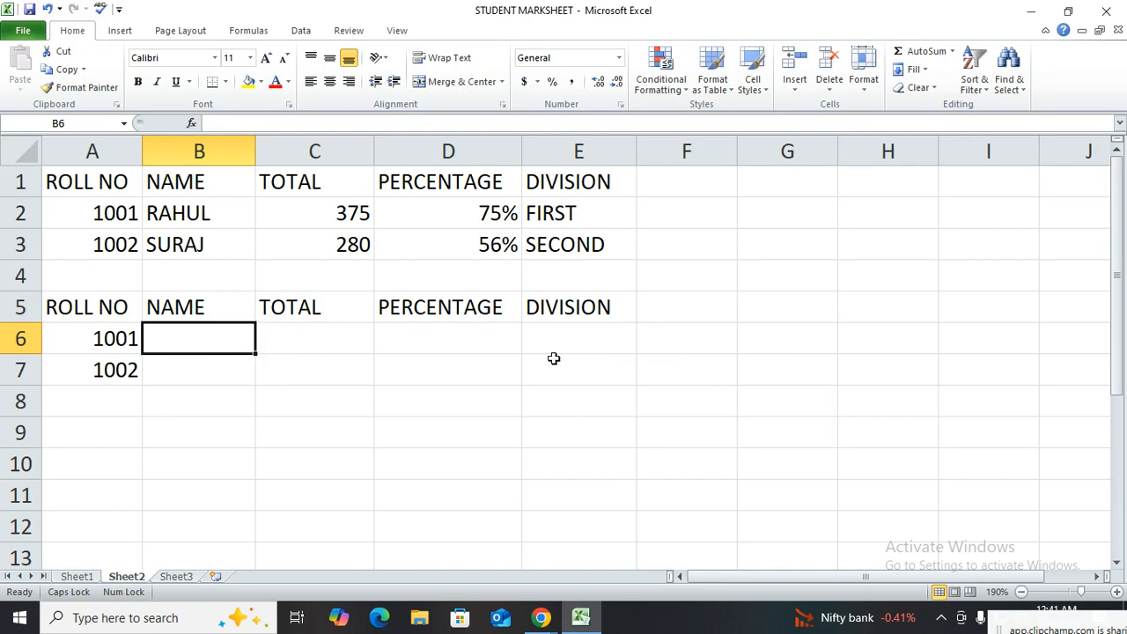
pyautogui.write('=VLOOKUP(')
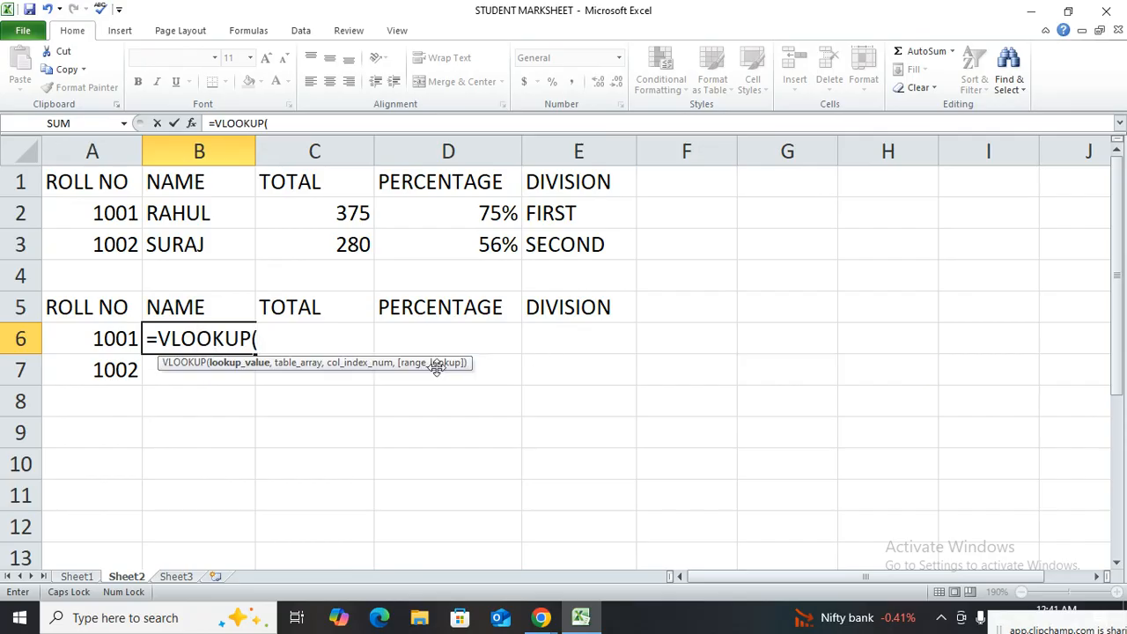
pyautogui.click(112, 338)
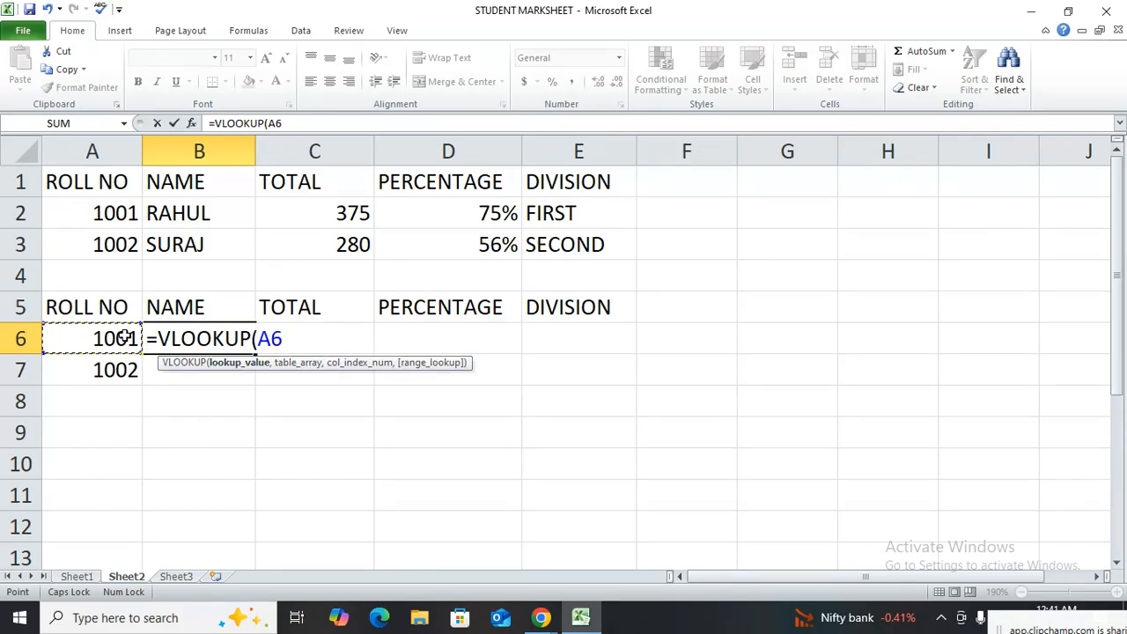
pyautogui.write(',')
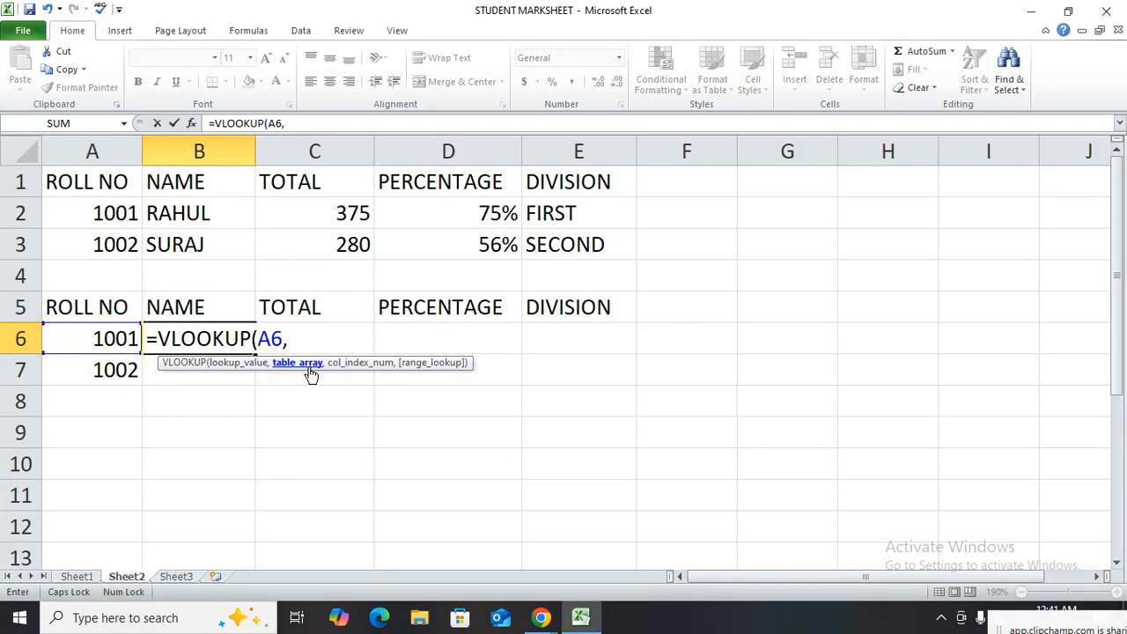
pyautogui.click(77, 576)
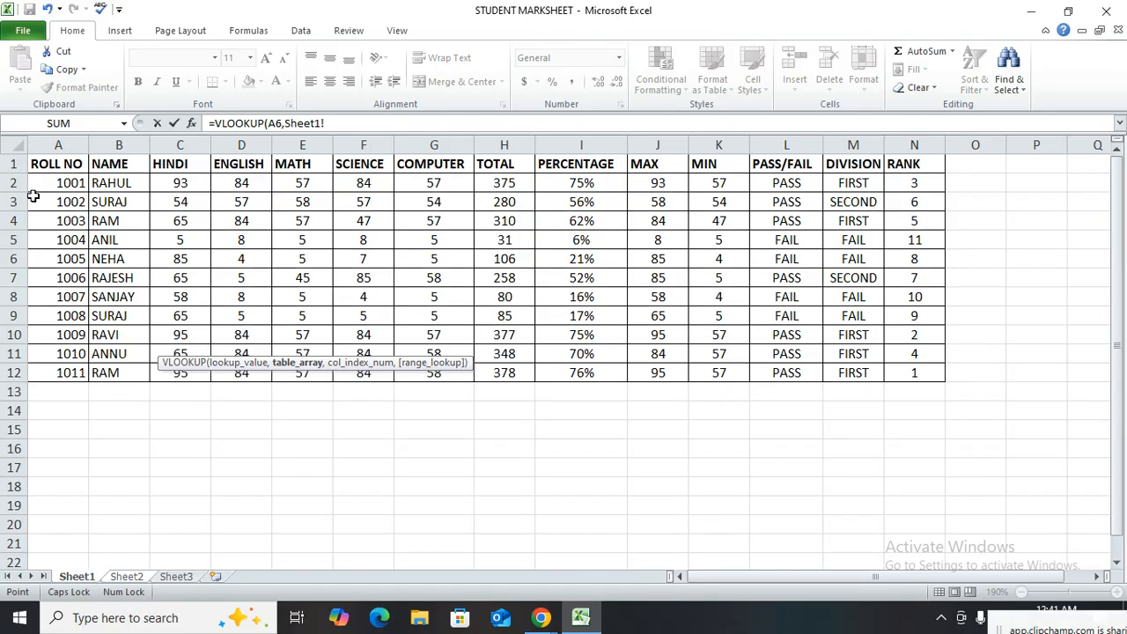
pyautogui.click(14, 146)
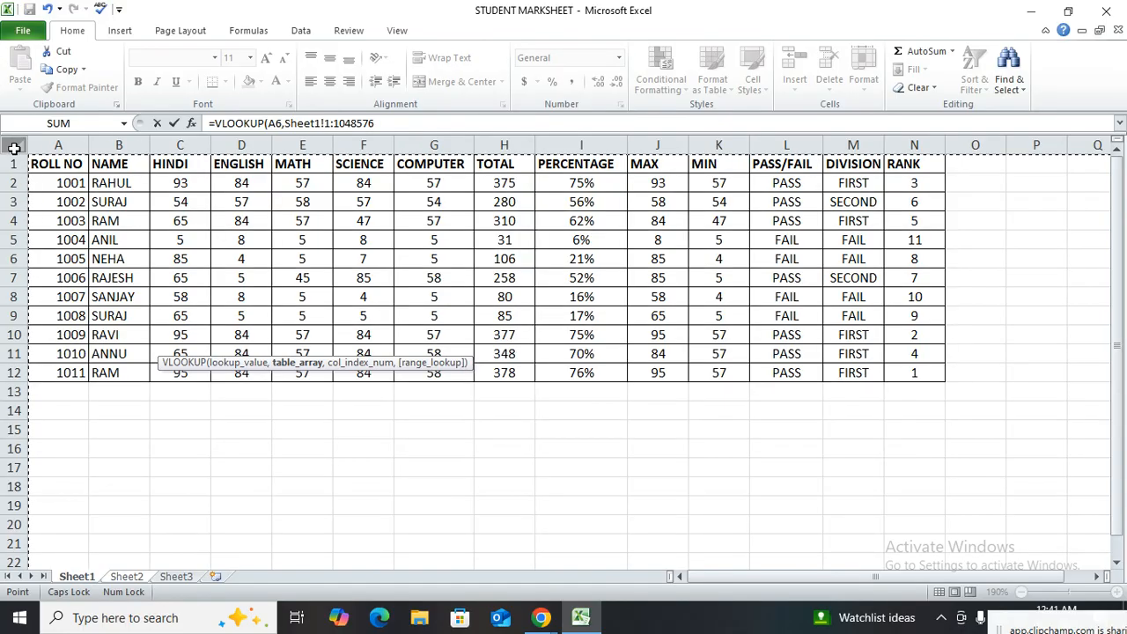
pyautogui.press('F4')
pyautogui.click(415, 121)
pyautogui.write(',')
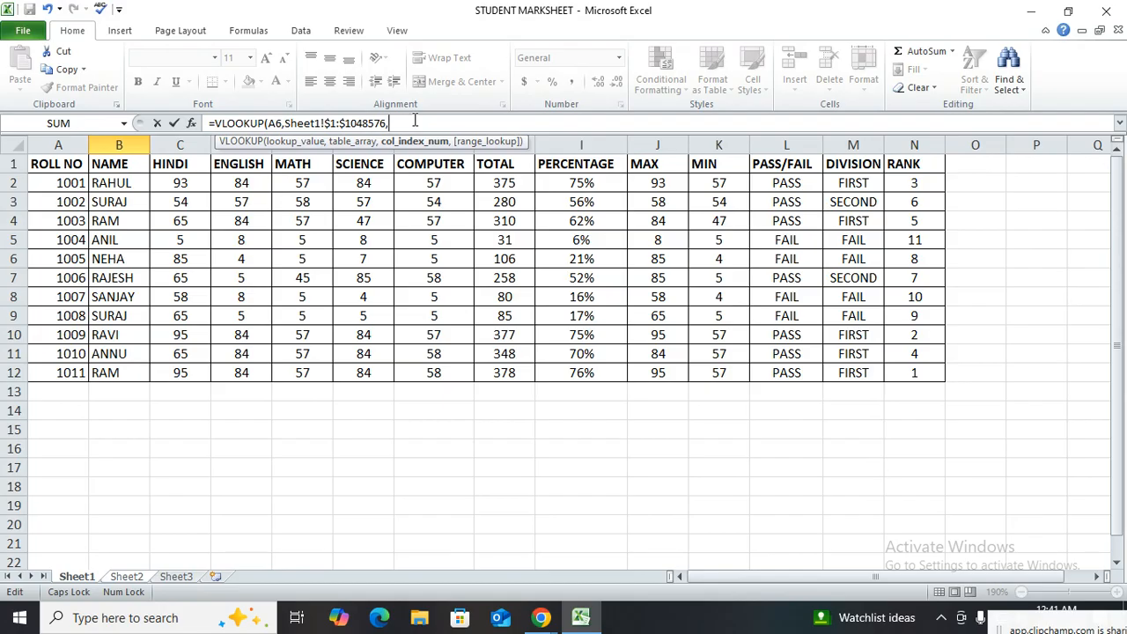
# Nest a MATCH function as the column index, looking up Sheet2!B5 in Sheet1!$A$1:$N$1 with exact match type 0
pyautogui.write('MATCH')
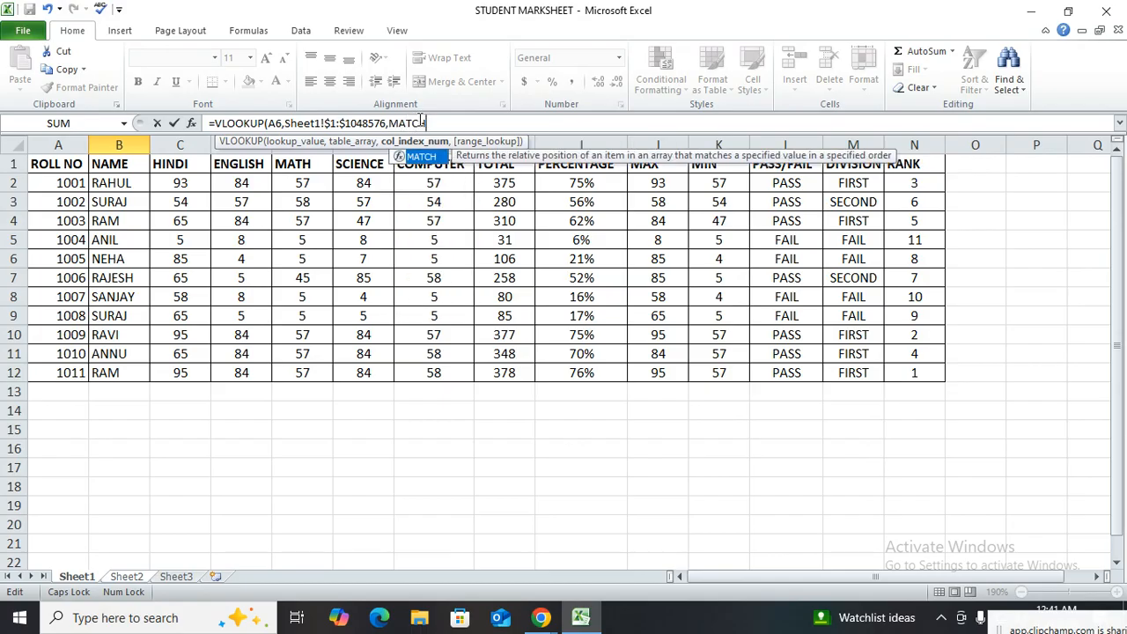
pyautogui.press('Tab')
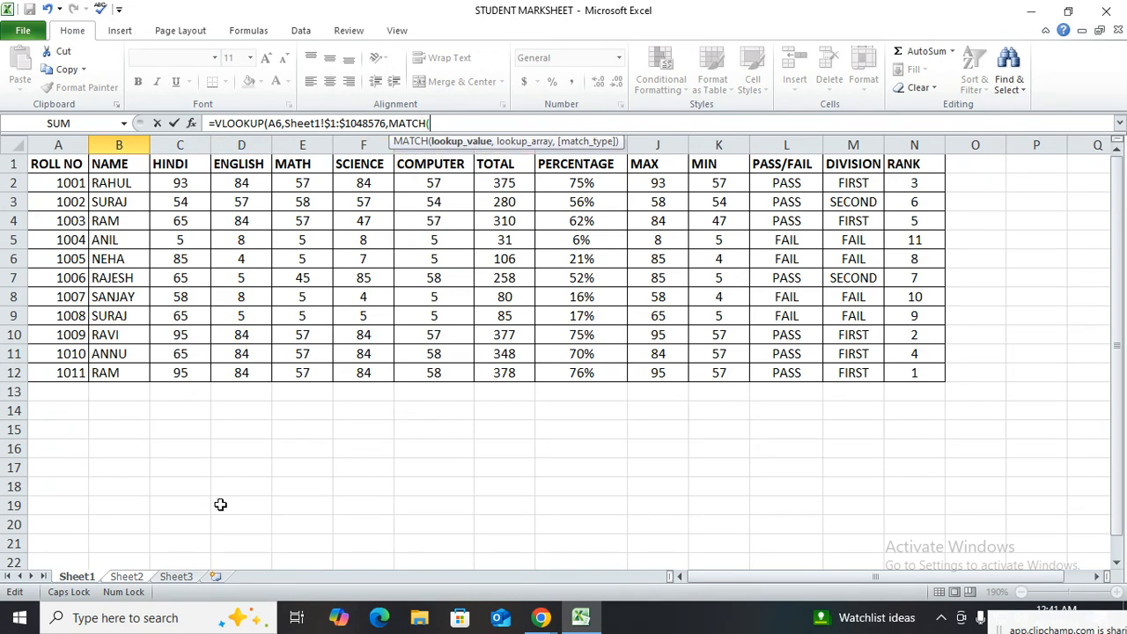
pyautogui.click(128, 578)
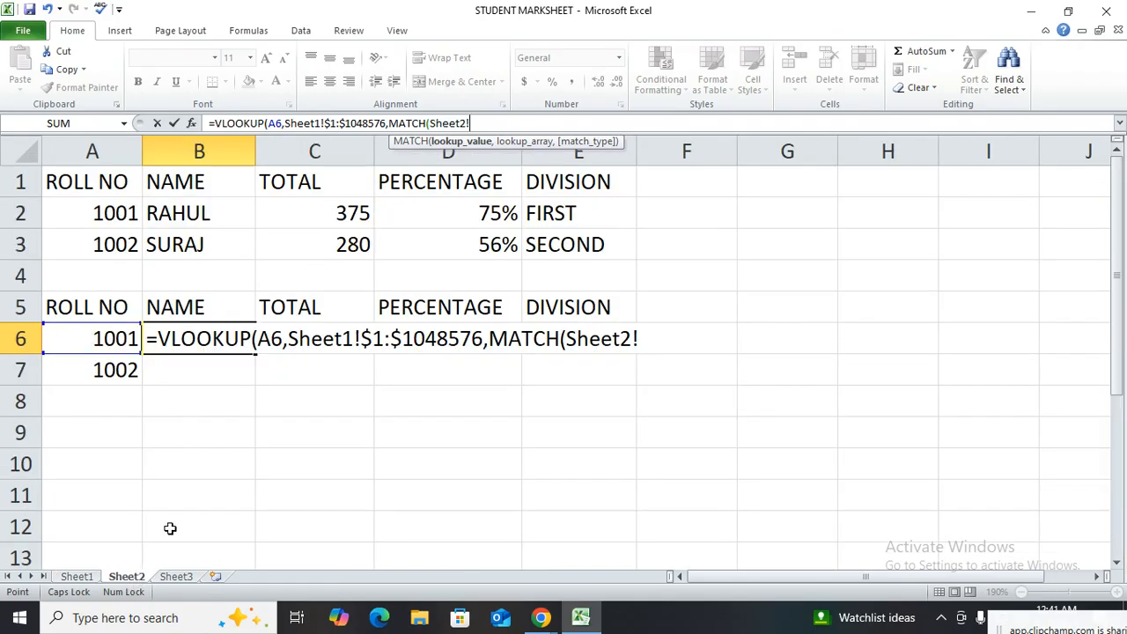
pyautogui.click(199, 313)
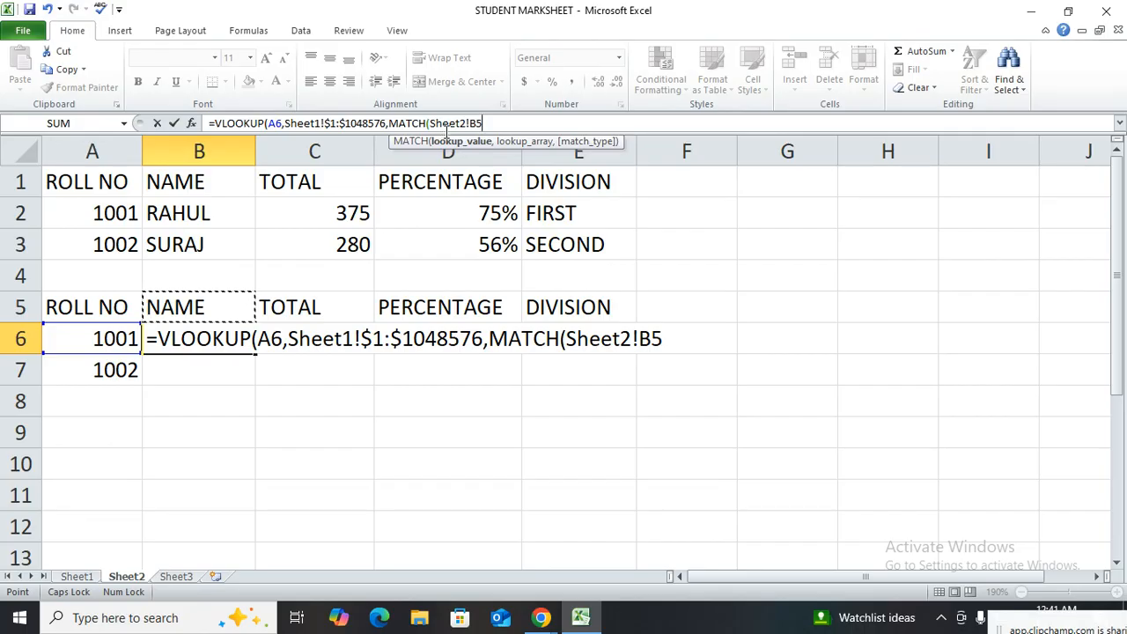
pyautogui.write(',')
pyautogui.click(76, 577)
pyautogui.moveTo(82, 166); pyautogui.dragTo(907, 164)
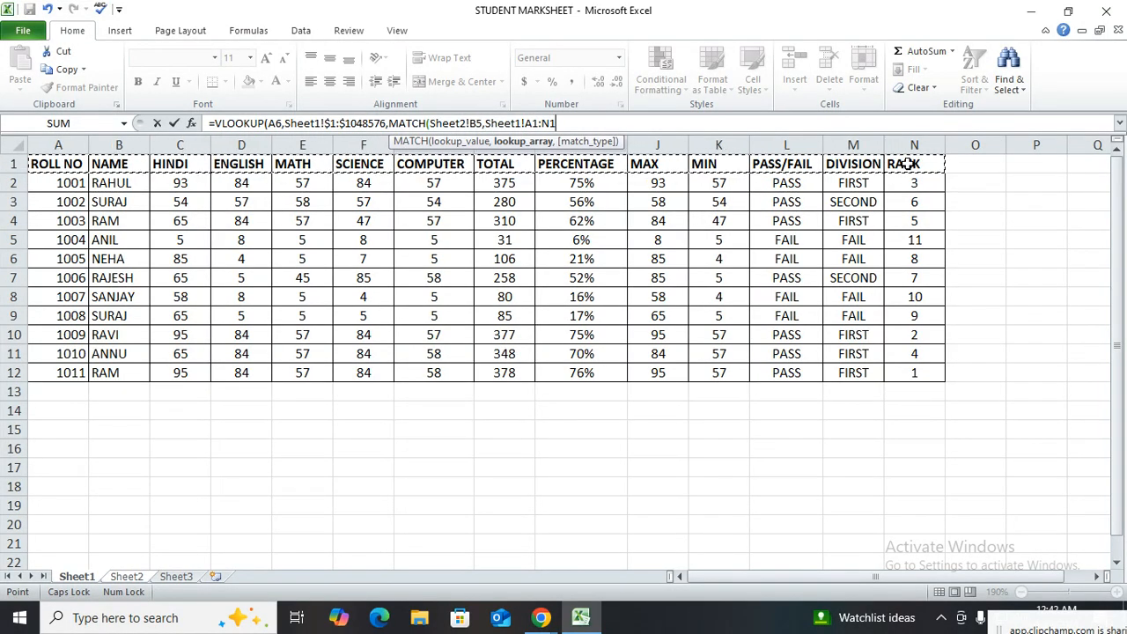
pyautogui.press('F4')
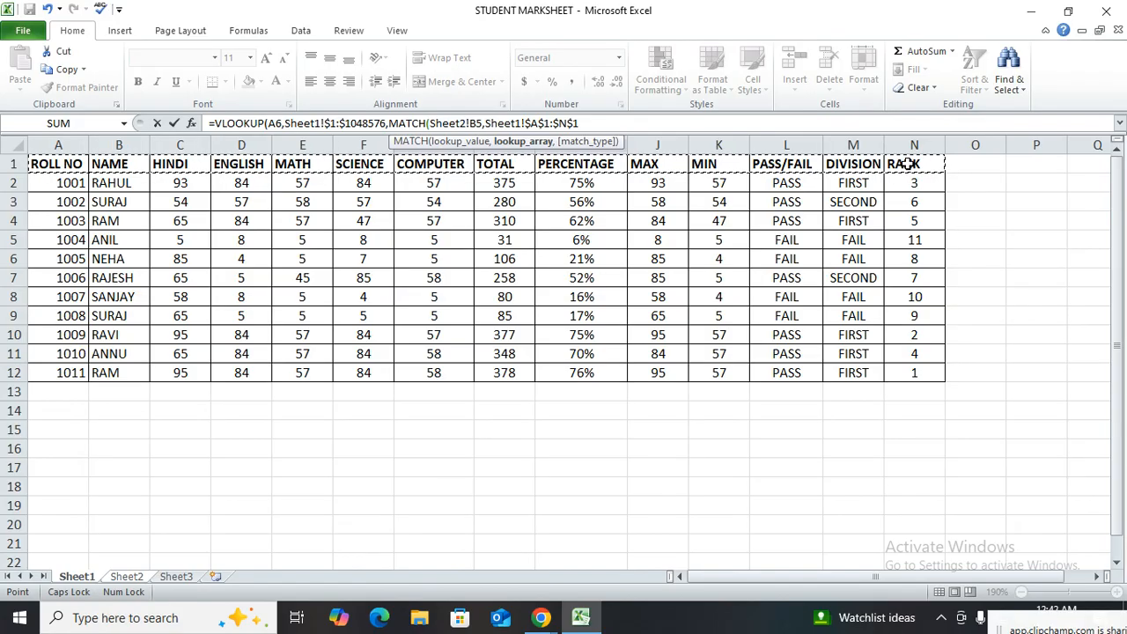
pyautogui.write(',')
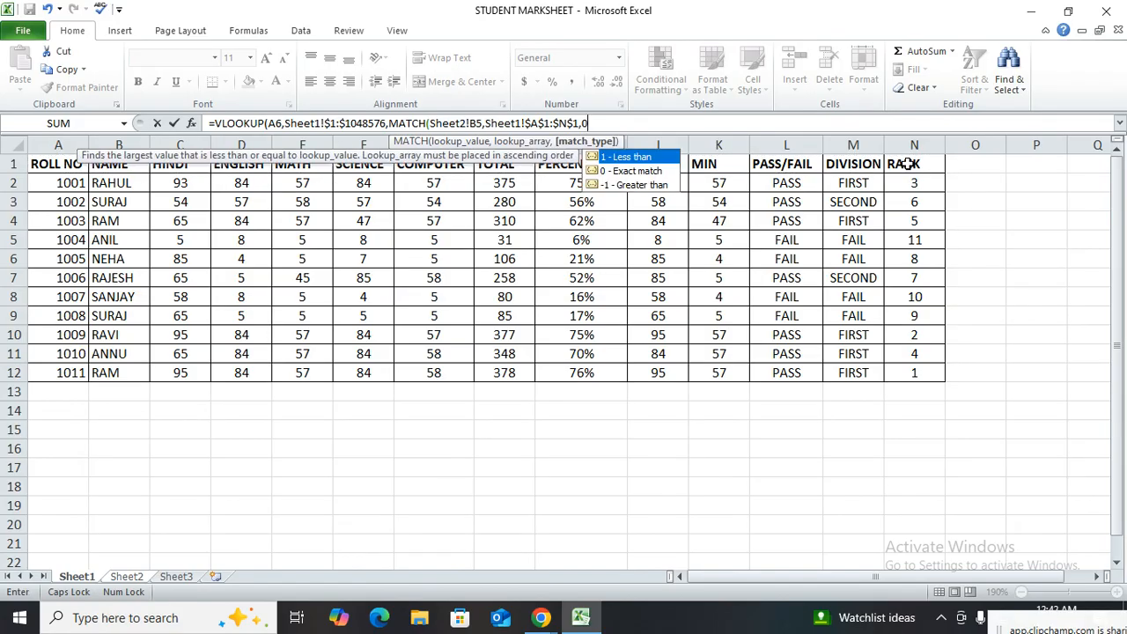
pyautogui.write('0)')
# Complete the B6 VLOOKUP formula with range lookup 0 and enter it
pyautogui.click(676, 124)
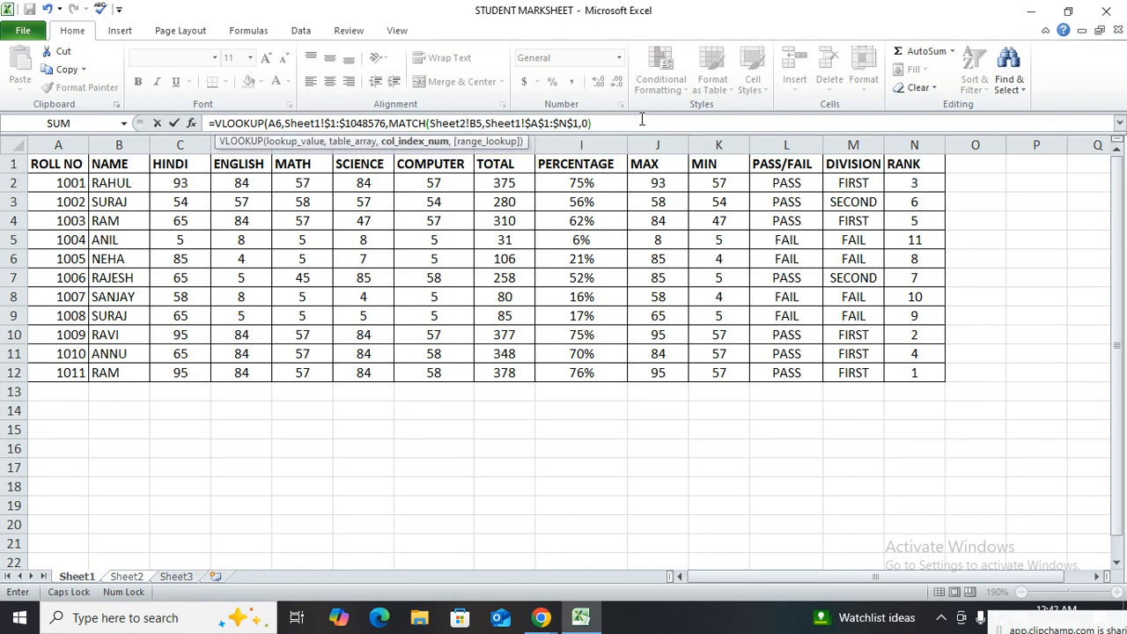
pyautogui.write(',')
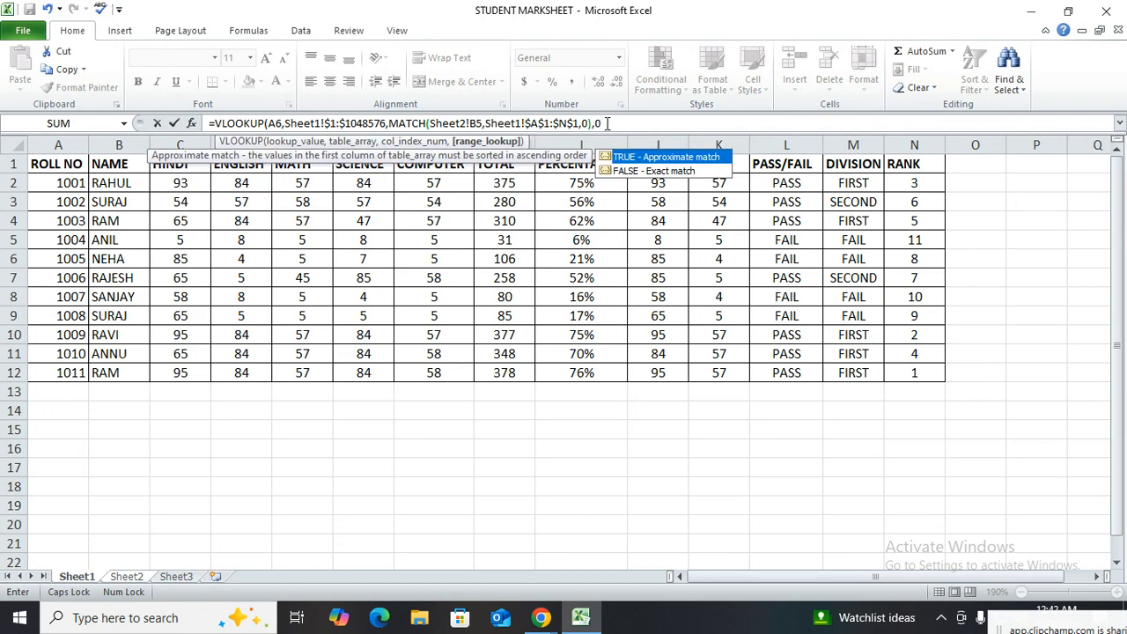
pyautogui.write('0)')
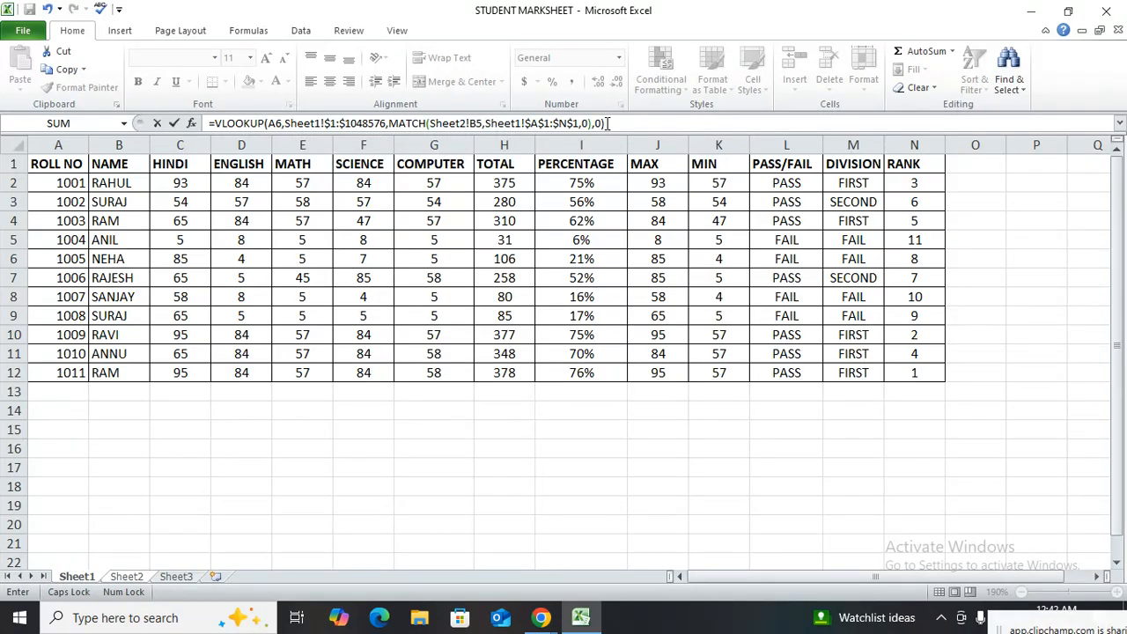
pyautogui.press('Return')
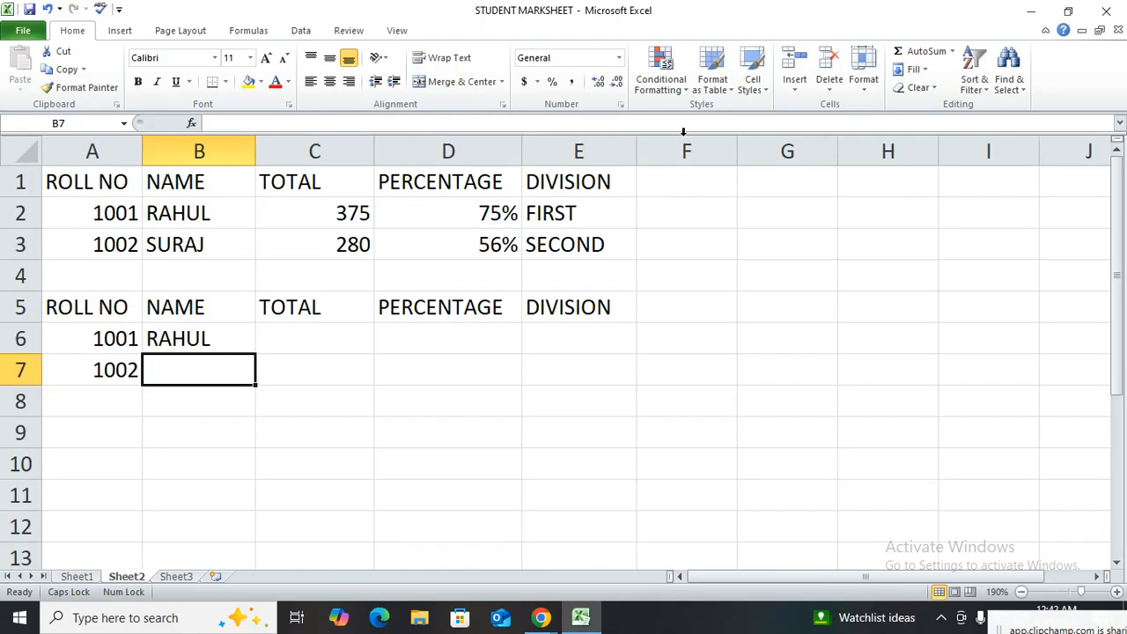
# Try to fill the lookup formula from B6 across to E6 and undo the fill
pyautogui.click(187, 342)
pyautogui.moveTo(255, 352); pyautogui.dragTo(599, 342)
pyautogui.click(361, 337)
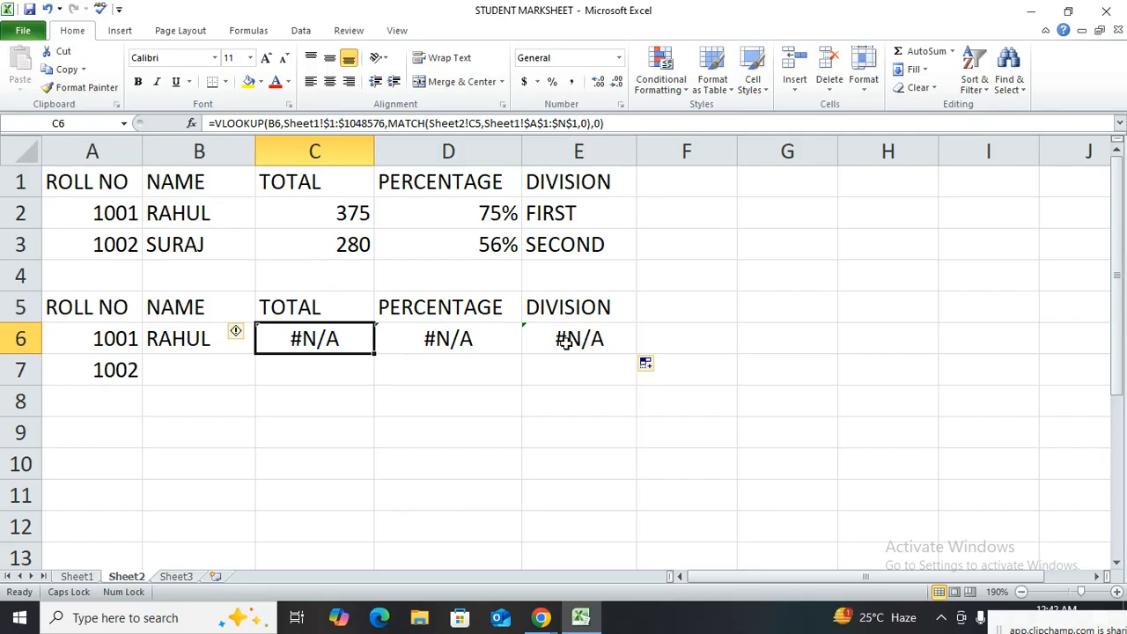
pyautogui.hotkey('ctrl', 'z')
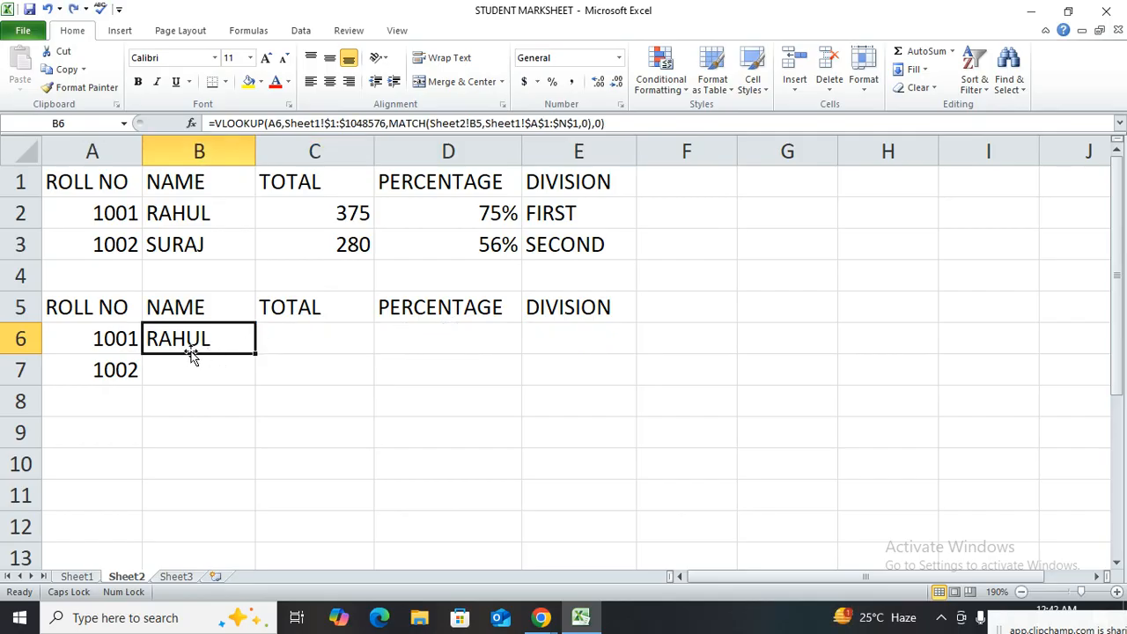
# Review the arguments of the B6 formula: the Sheet1 table array, the nested MATCH and the range lookup
pyautogui.doubleClick(249, 332)
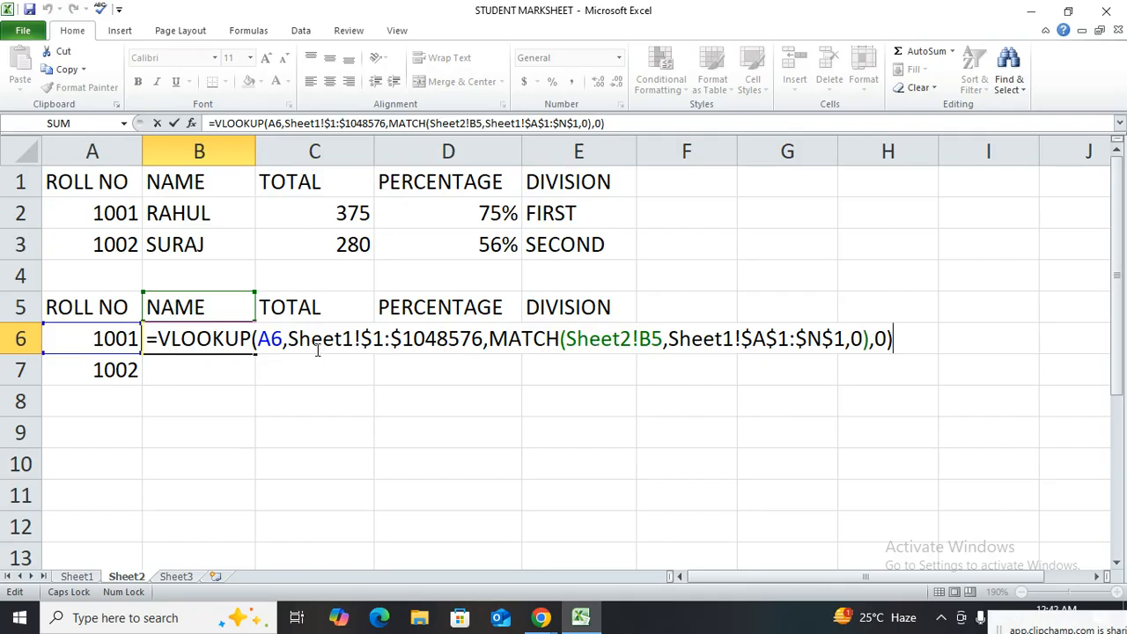
pyautogui.moveTo(298, 340); pyautogui.dragTo(560, 341)
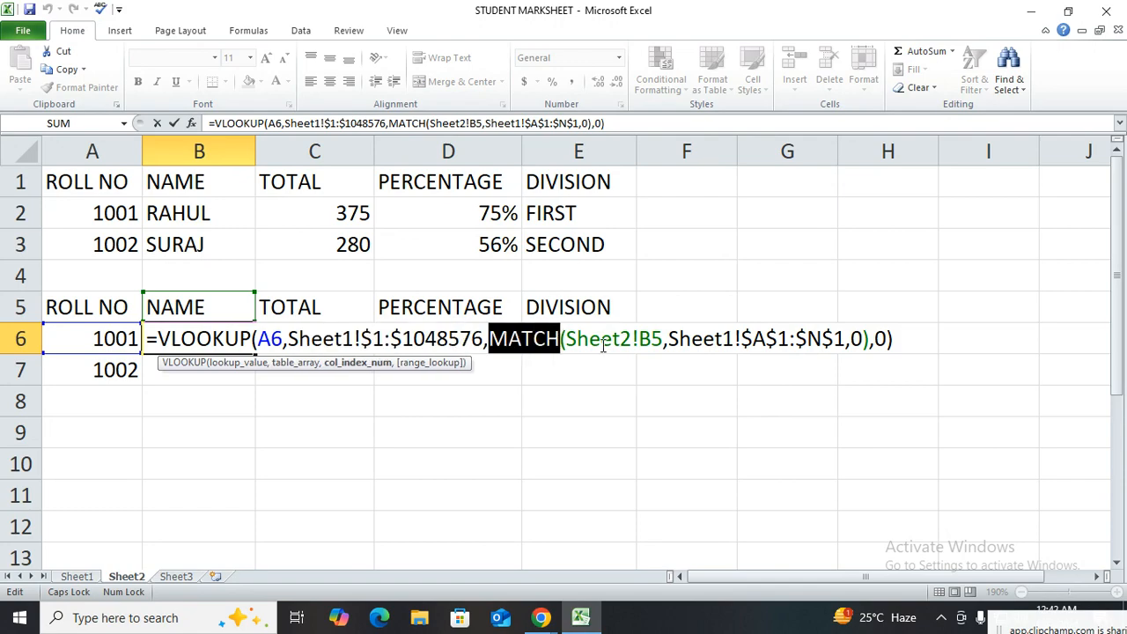
pyautogui.click(602, 343)
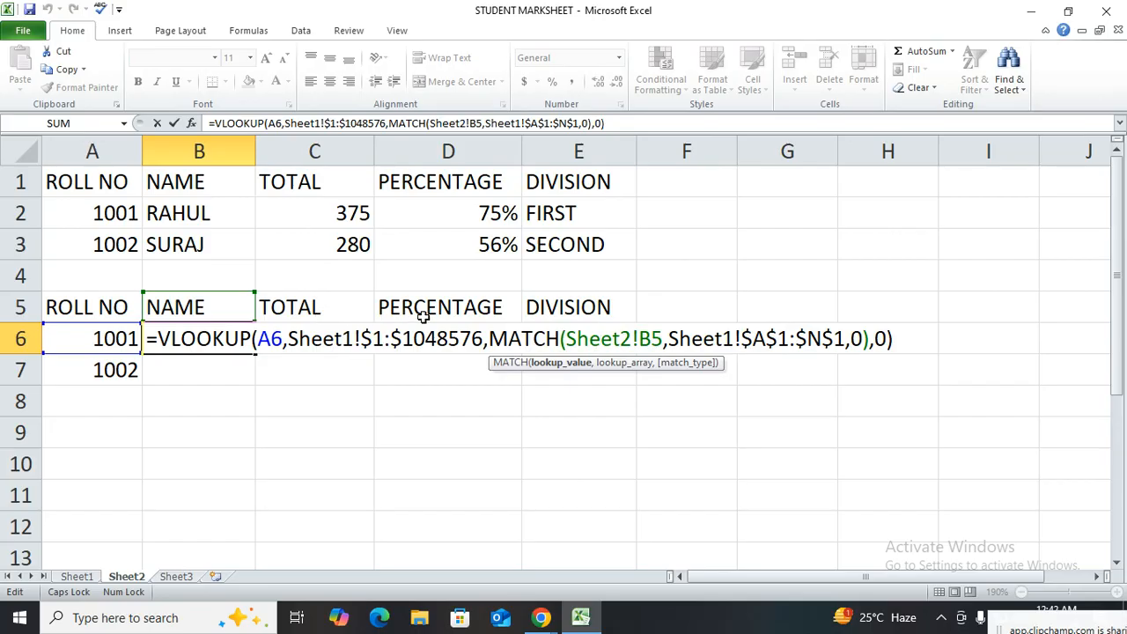
pyautogui.moveTo(674, 340); pyautogui.dragTo(865, 343)
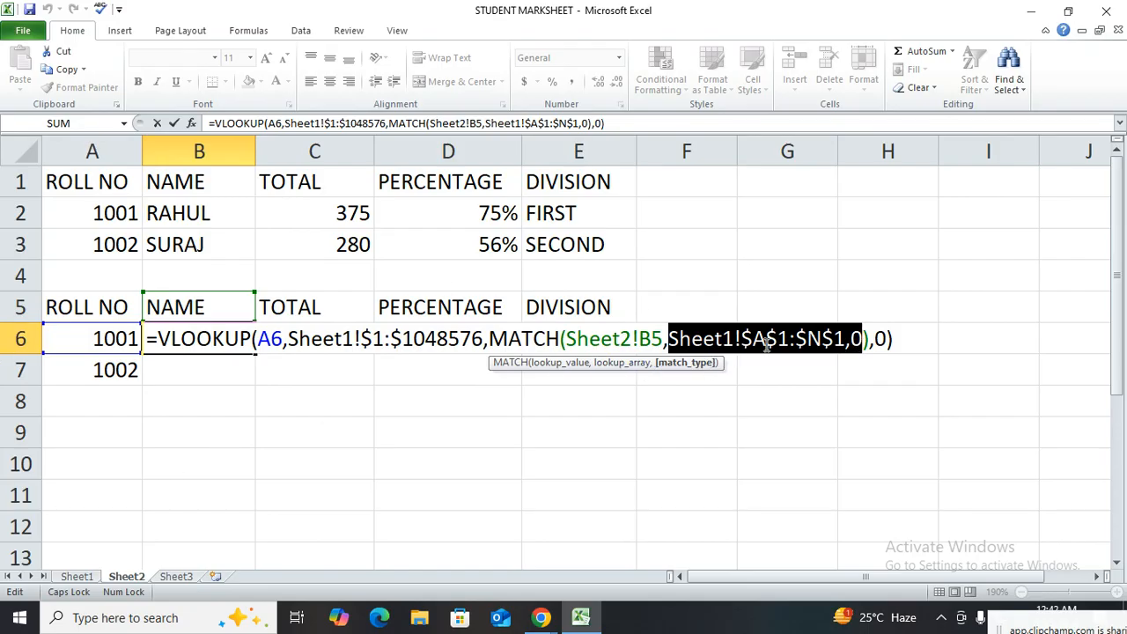
pyautogui.click(863, 340)
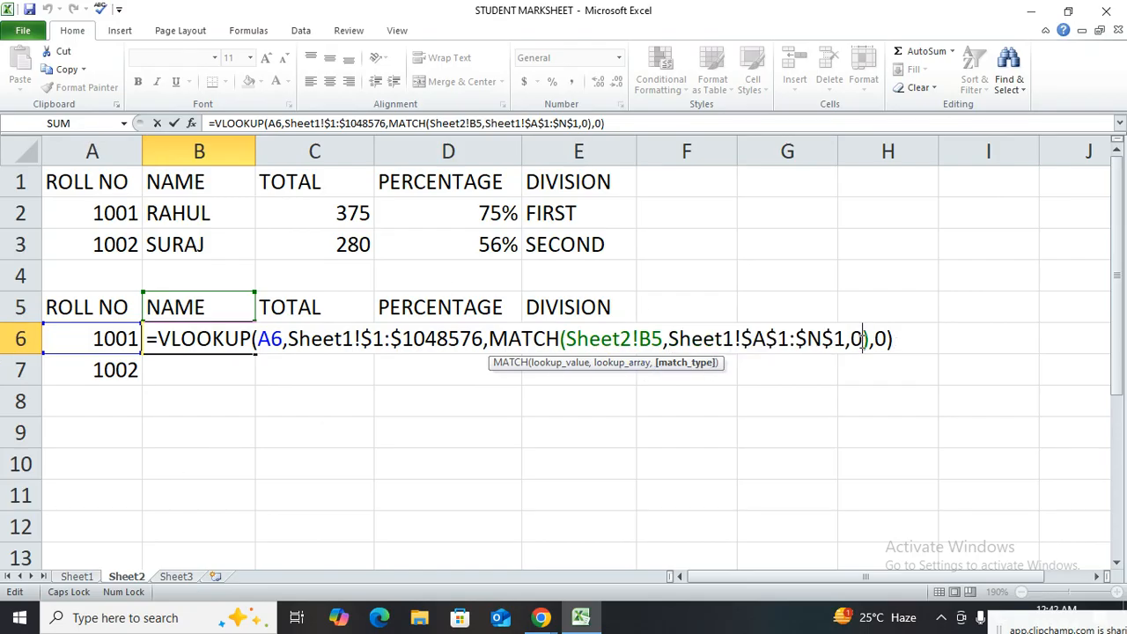
pyautogui.click(885, 340)
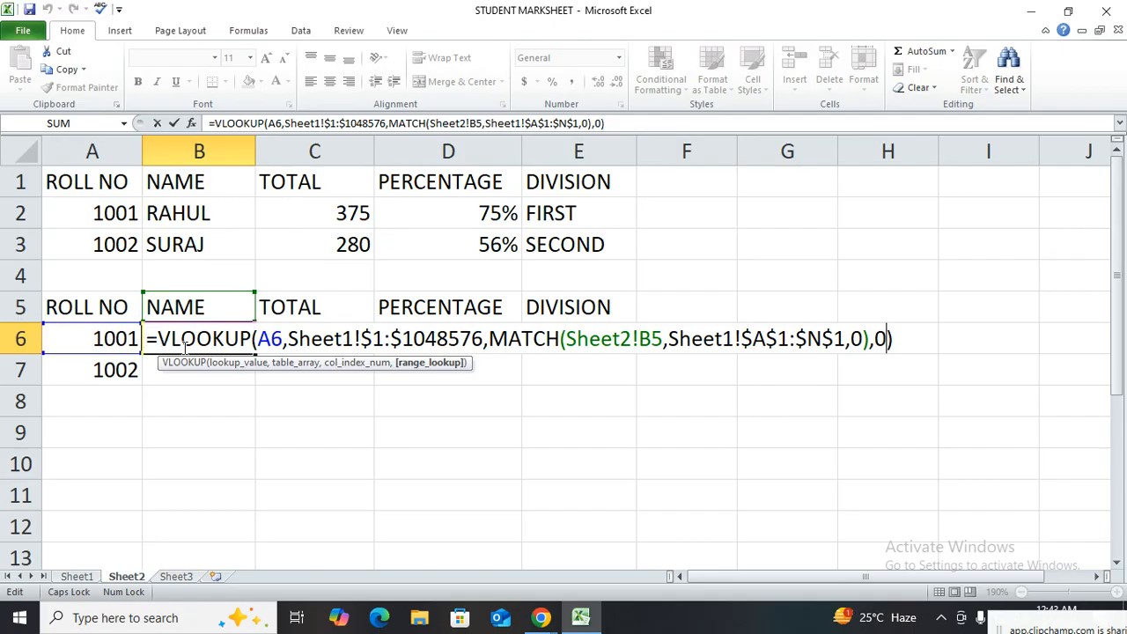
pyautogui.press('Return')
# Try to fill the formula from B6 into C6, inspect its lookup reference, and undo the fill
pyautogui.click(202, 345)
pyautogui.moveTo(255, 353); pyautogui.dragTo(339, 351)
pyautogui.doubleClick(339, 340)
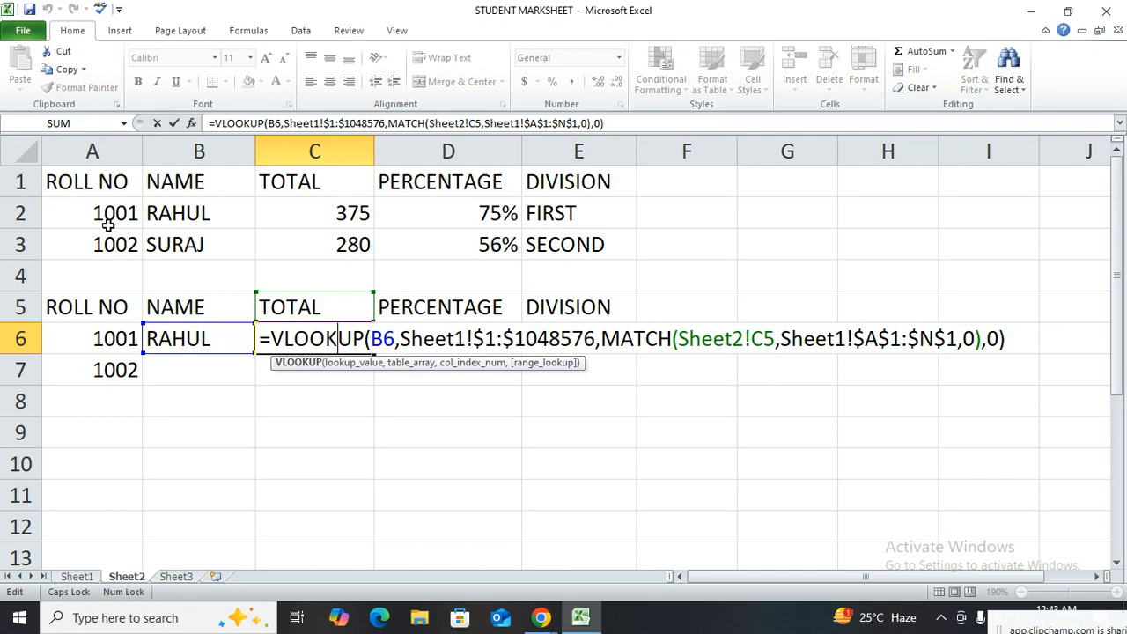
pyautogui.hotkey('ctrl', 'Return')
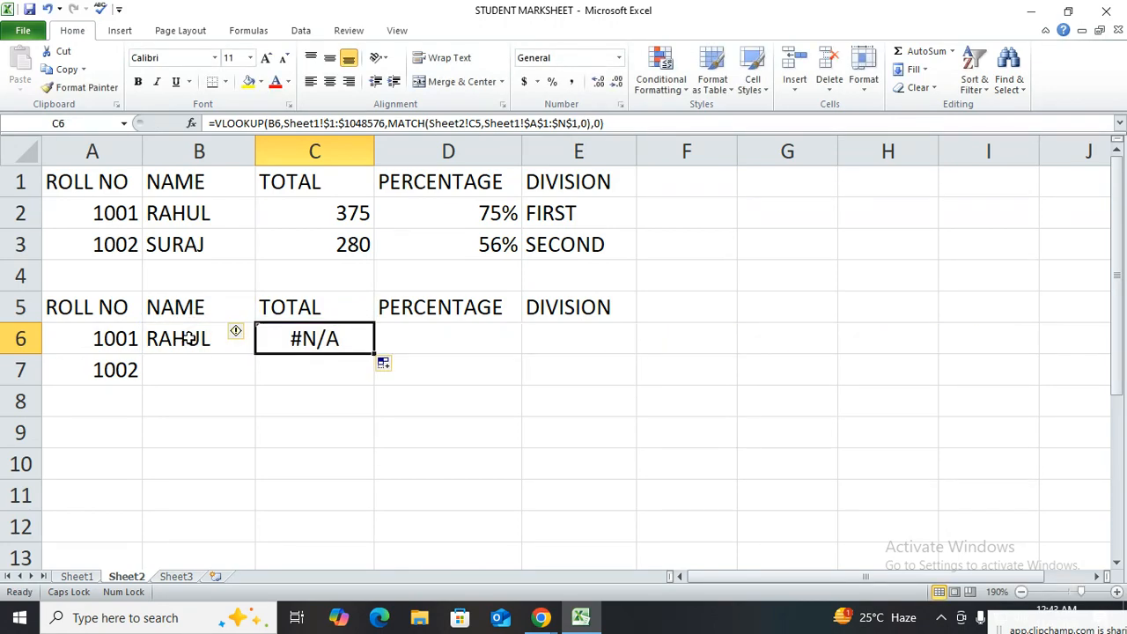
pyautogui.hotkey('ctrl', 'z')
# Lock the column of the lookup value in the B6 formula by changing it to $A6
pyautogui.click(190, 339)
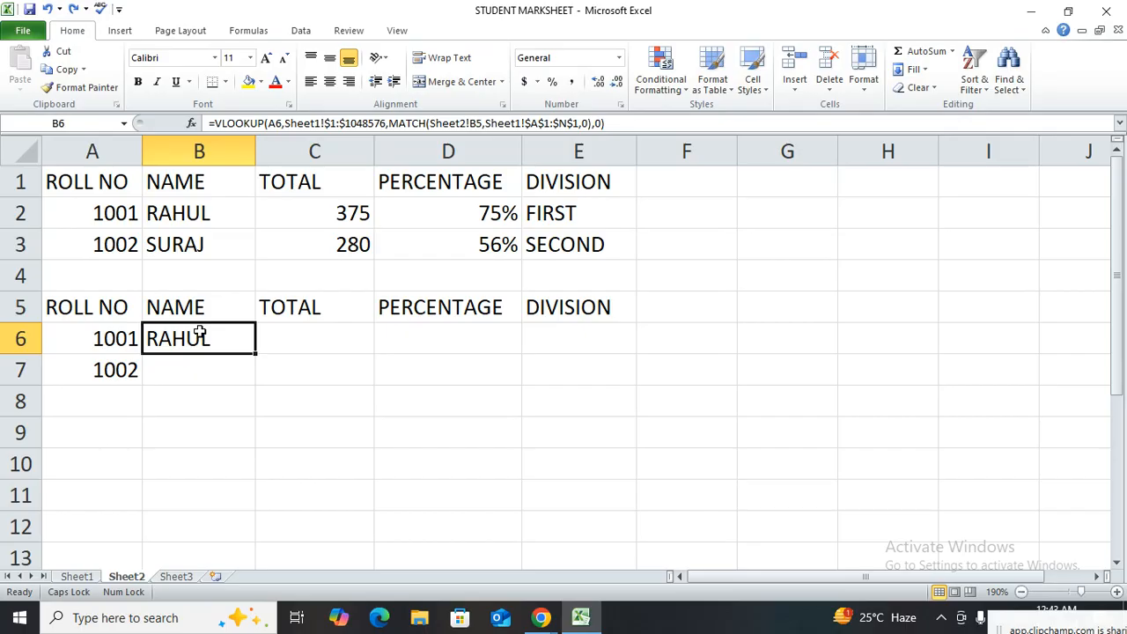
pyautogui.doubleClick(229, 340)
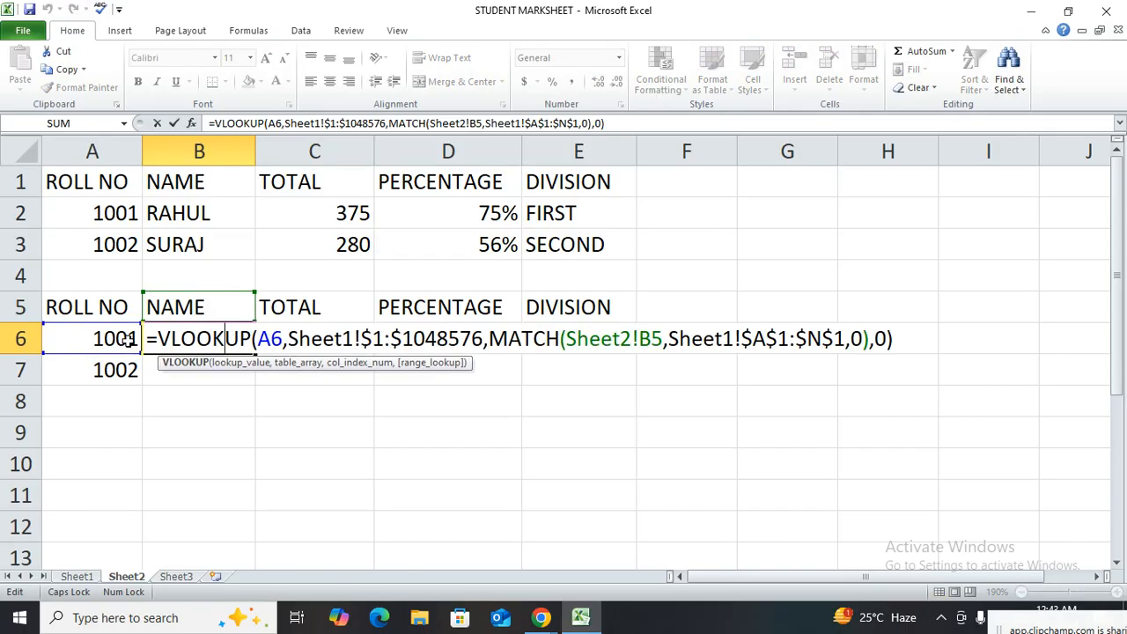
pyautogui.click(261, 340)
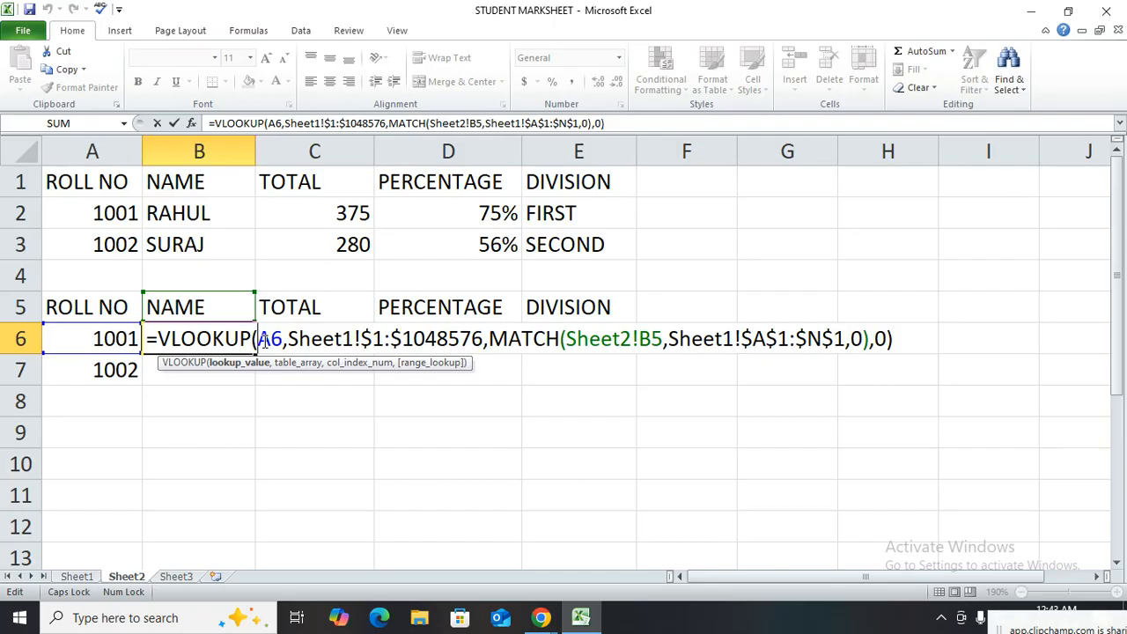
pyautogui.moveTo(259, 340); pyautogui.dragTo(268, 342)
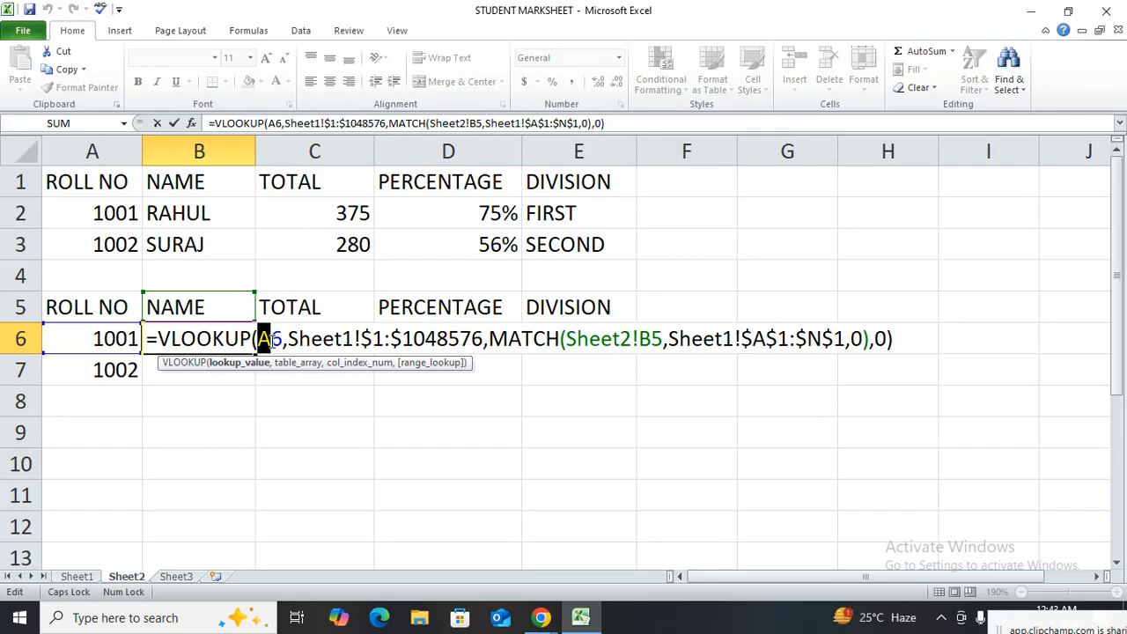
pyautogui.click(263, 338)
pyautogui.write('$')
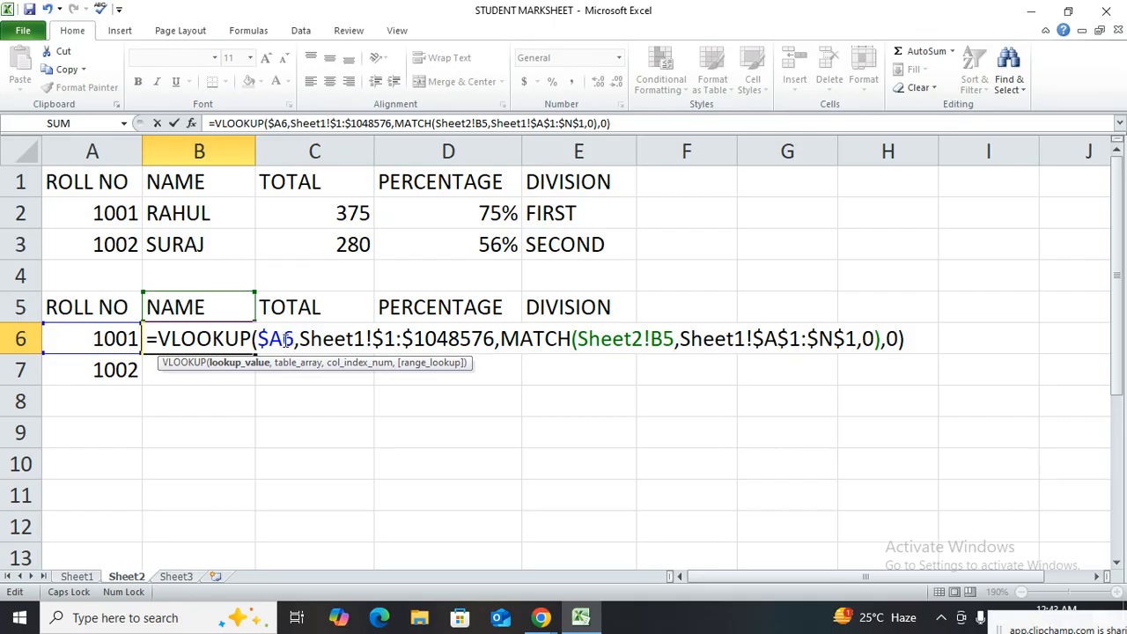
pyautogui.moveTo(282, 340); pyautogui.dragTo(265, 342)
pyautogui.press('Return')
# Fill the corrected formula from B6 into C6 and check its lookup reference
pyautogui.click(220, 343)
pyautogui.moveTo(255, 354); pyautogui.dragTo(361, 342)
pyautogui.click(361, 342)
pyautogui.doubleClick(357, 343)
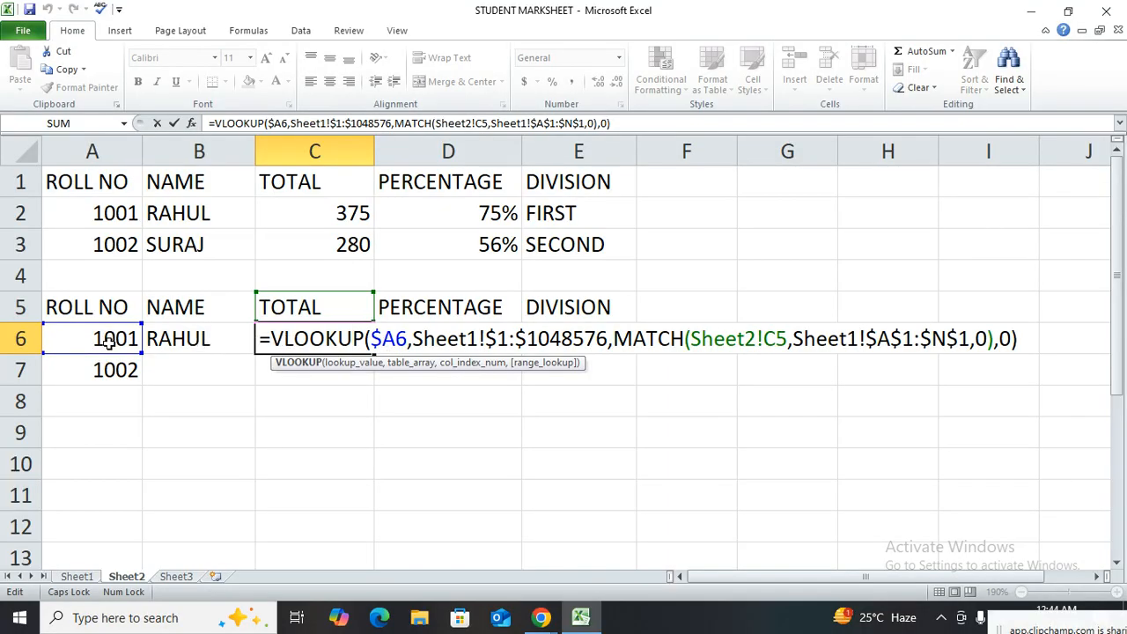
pyautogui.hotkey('ctrl', 'Return')
# Fill the lookup formula from C6 across the PERCENTAGE and DIVISION columns to E6
pyautogui.click(388, 363)
pyautogui.click(386, 363)
pyautogui.moveTo(375, 353); pyautogui.dragTo(581, 352)
pyautogui.click(476, 345)
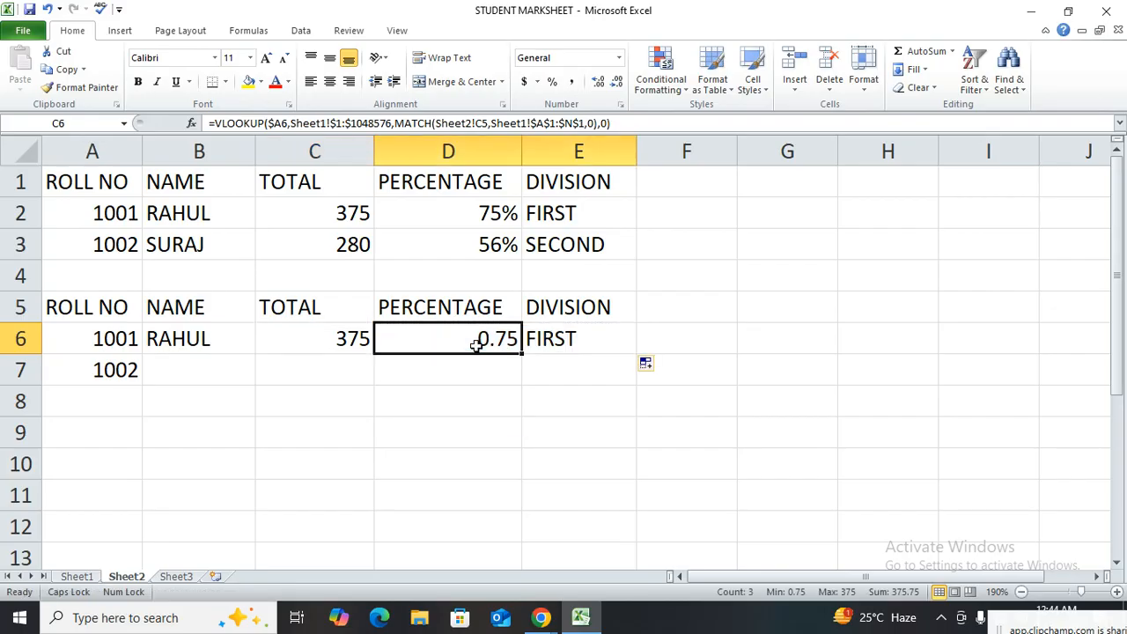
# Format the PERCENTAGE result in D6 as a percentage
pyautogui.click(564, 343)
pyautogui.click(486, 344)
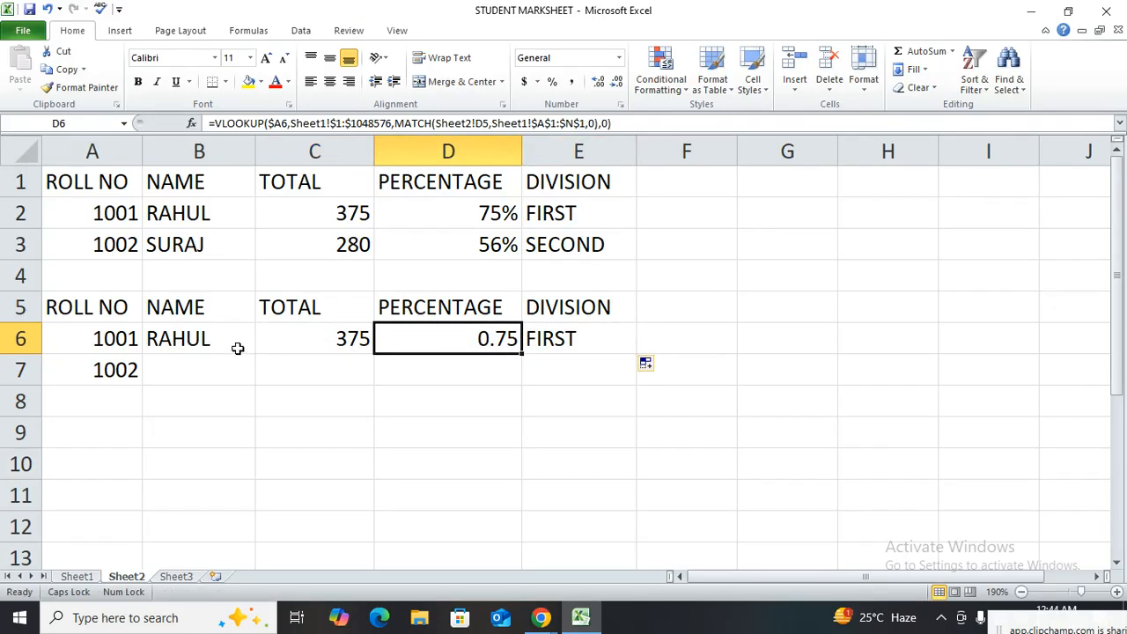
pyautogui.click(208, 349)
pyautogui.click(476, 346)
pyautogui.click(553, 81)
# Try to fill the row 6 lookup formulas down into row 7 and inspect the MATCH reference in B7
pyautogui.moveTo(236, 340); pyautogui.dragTo(360, 357)
pyautogui.click(227, 372)
pyautogui.doubleClick(227, 371)
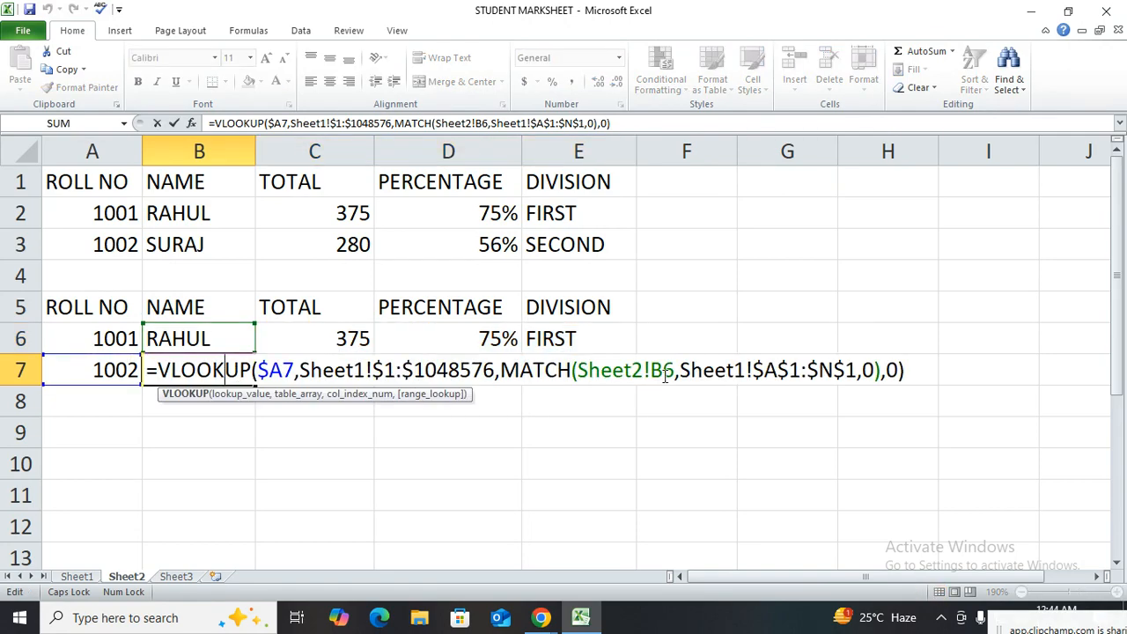
pyautogui.press('Escape')
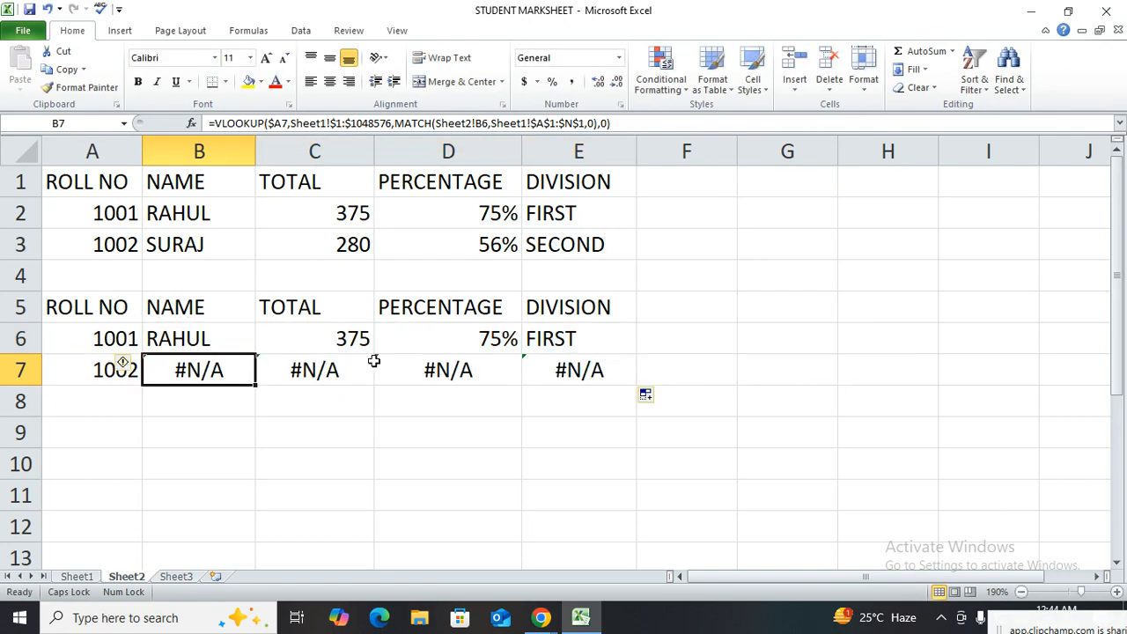
# Lock the row of the MATCH lookup value in the B6 formula by changing it to Sheet2!B$5
pyautogui.doubleClick(229, 339)
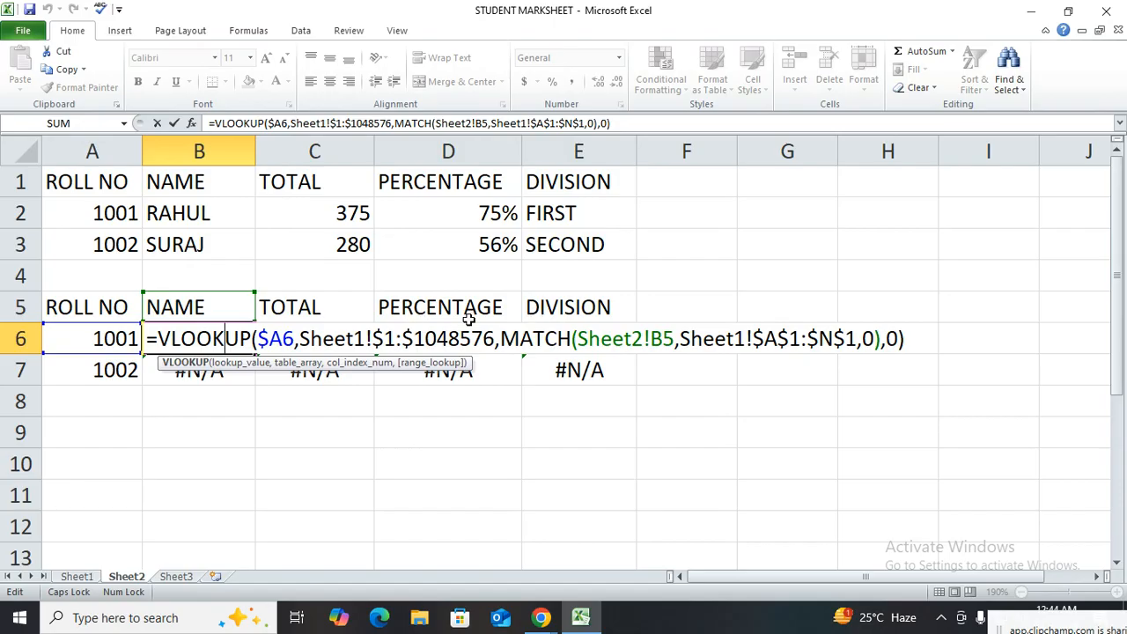
pyautogui.click(668, 338)
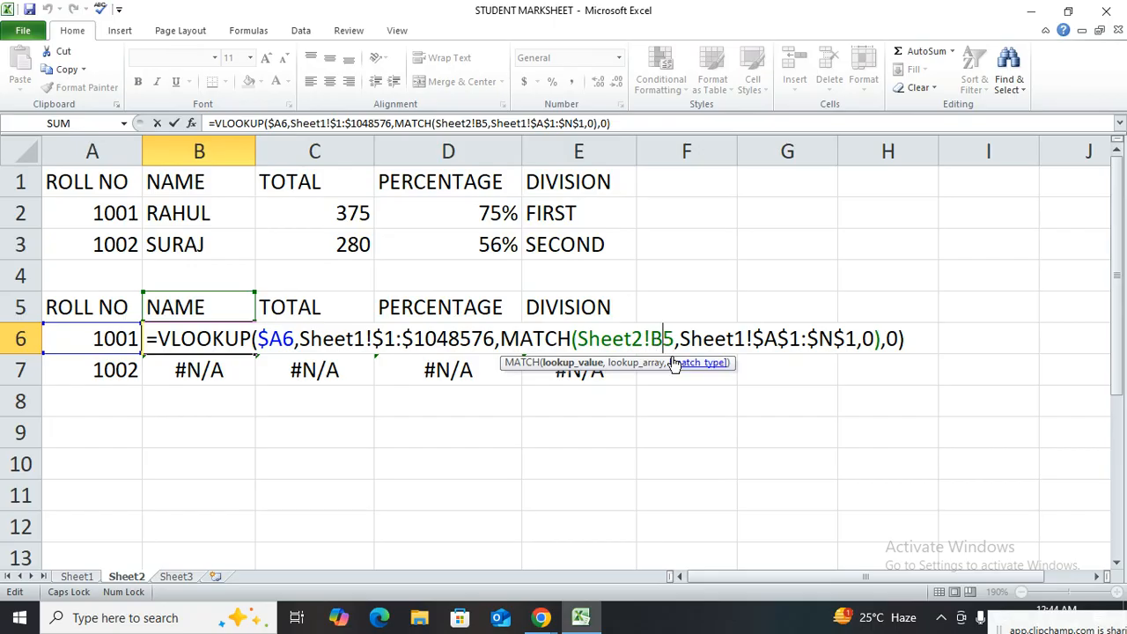
pyautogui.write('$')
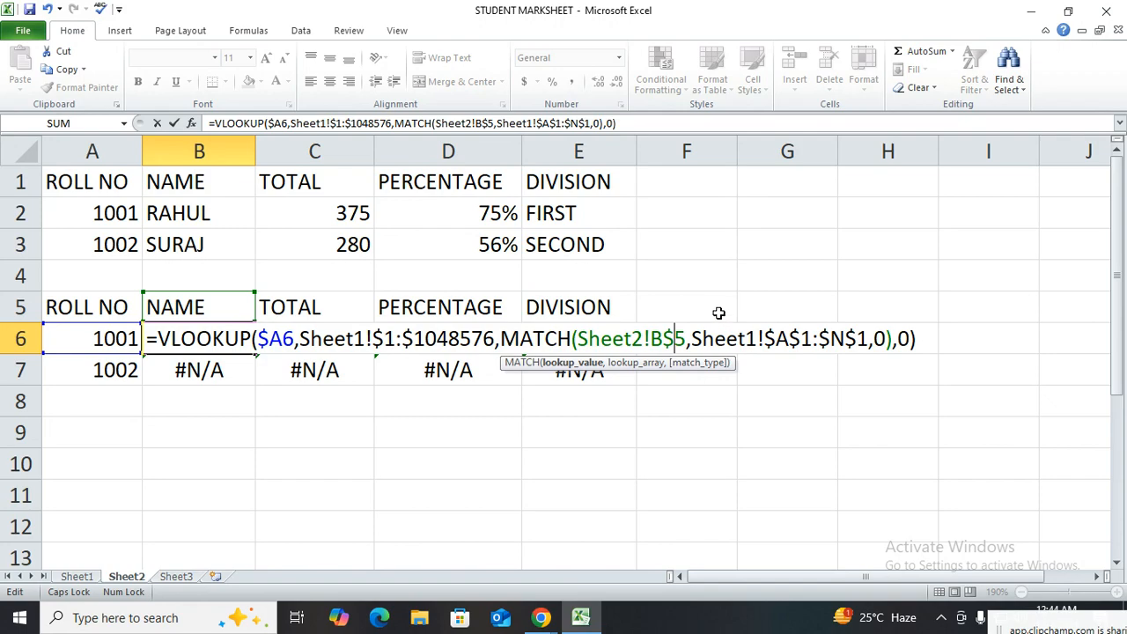
pyautogui.press('Return')
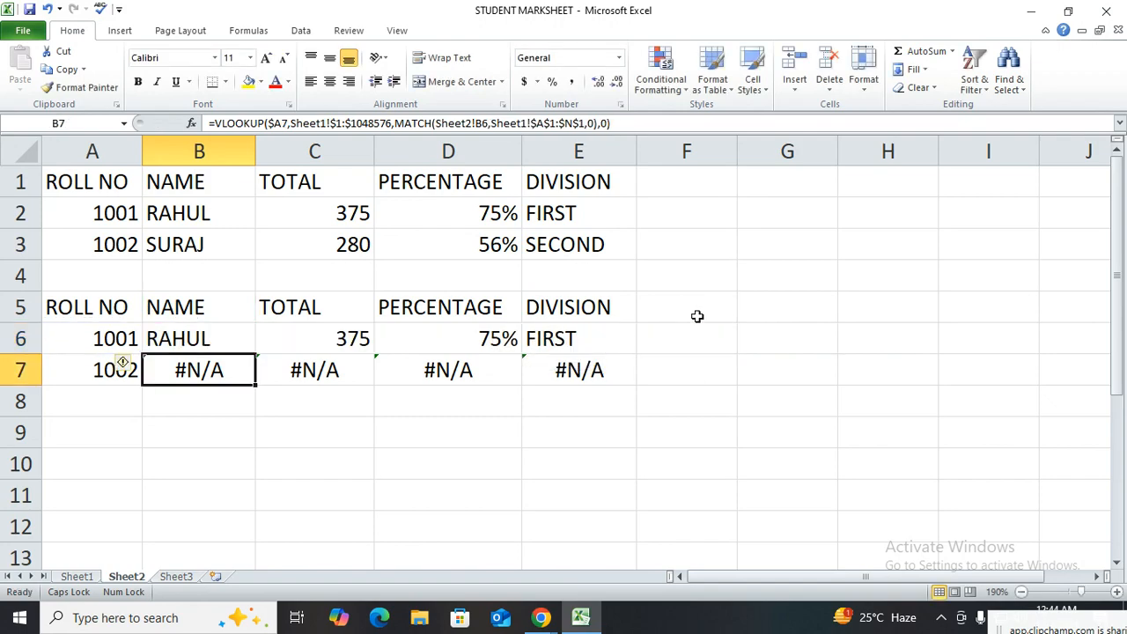
# Fill the corrected formula from B6 down to B7, and from B7 across the TOTAL, PERCENTAGE and DIVISION columns to E7
pyautogui.click(211, 338)
pyautogui.moveTo(234, 338); pyautogui.dragTo(635, 385)
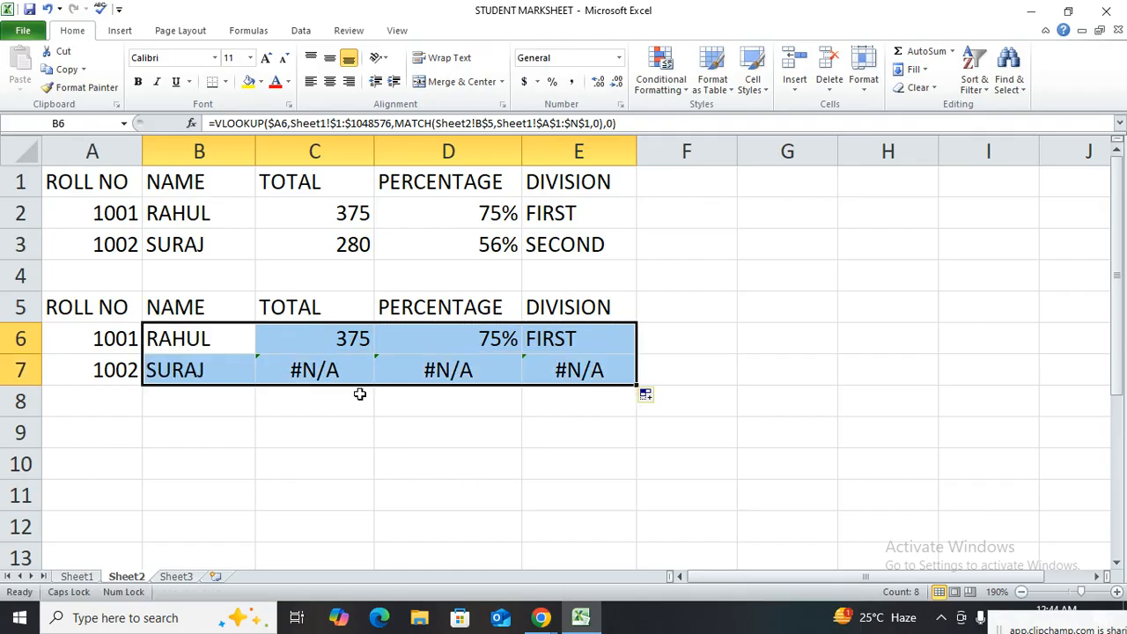
pyautogui.click(236, 370)
pyautogui.moveTo(255, 386); pyautogui.dragTo(616, 368)
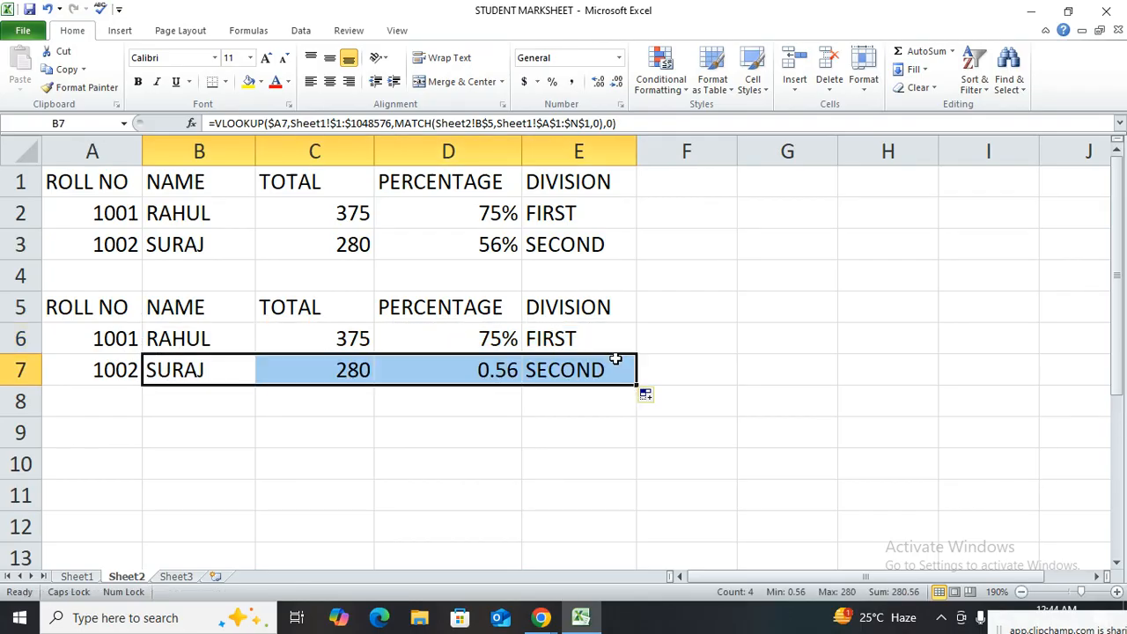
# Format the PERCENTAGE result in D7 as a percentage
pyautogui.click(490, 377)
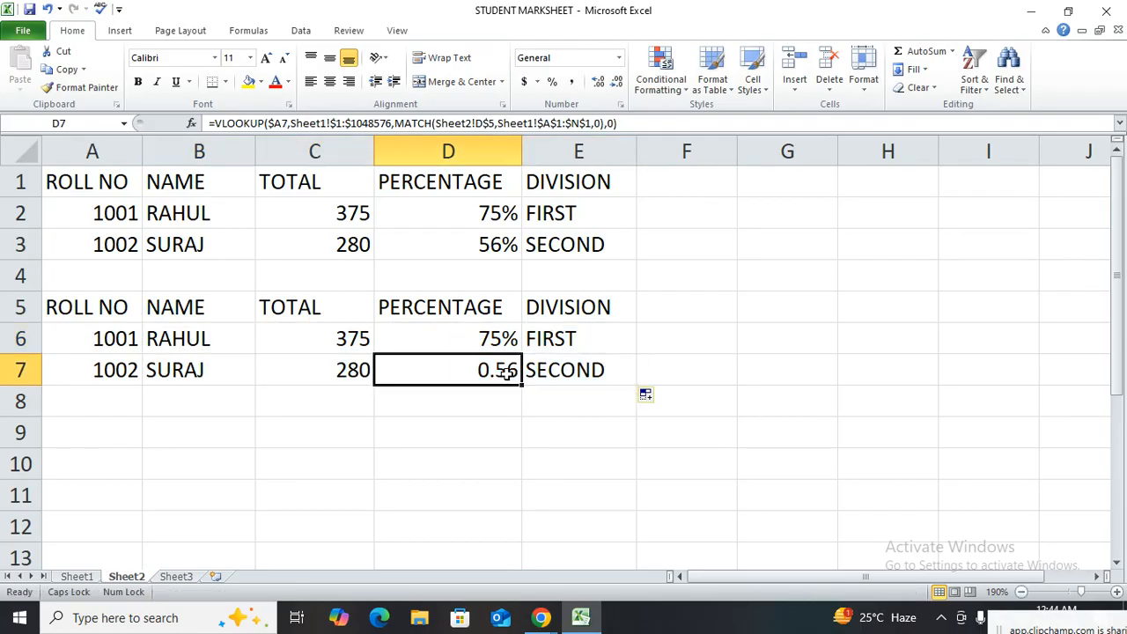
pyautogui.click(553, 81)
pyautogui.click(402, 463)
# Compare the formulas in B6 and B7, examining their lookup value and MATCH header references
pyautogui.doubleClick(247, 338)
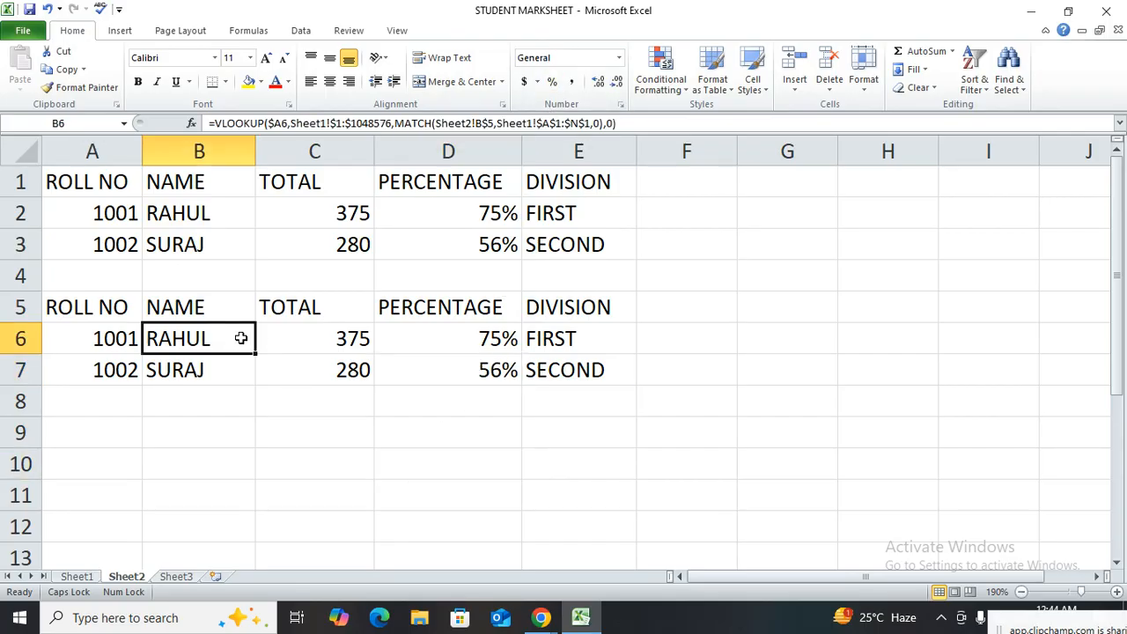
pyautogui.press('Escape')
pyautogui.click(195, 372)
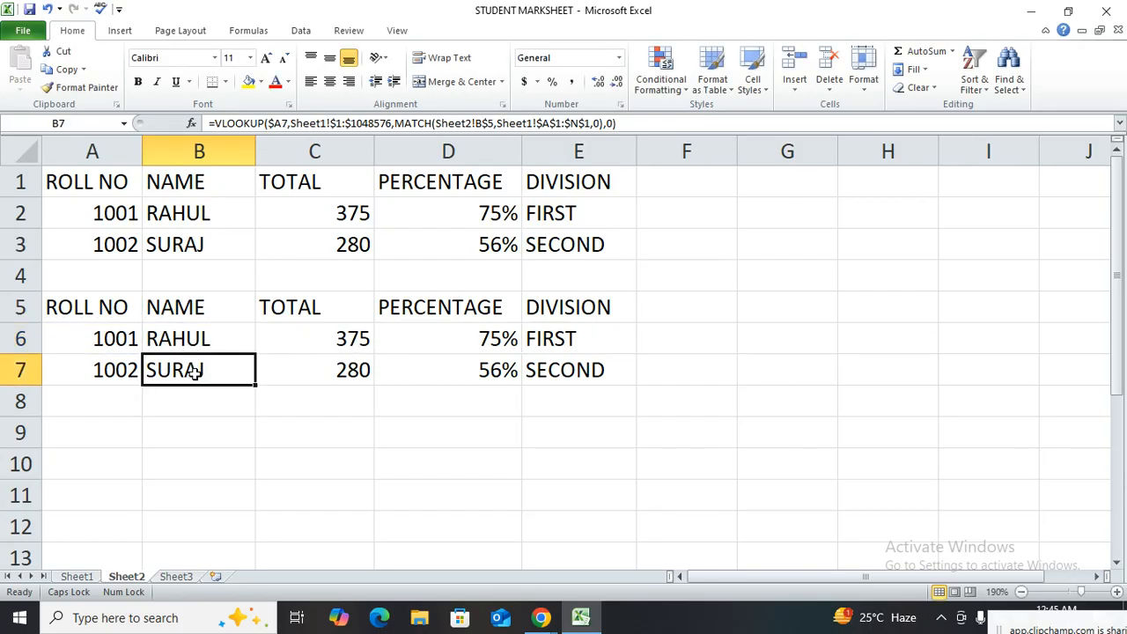
pyautogui.doubleClick(221, 338)
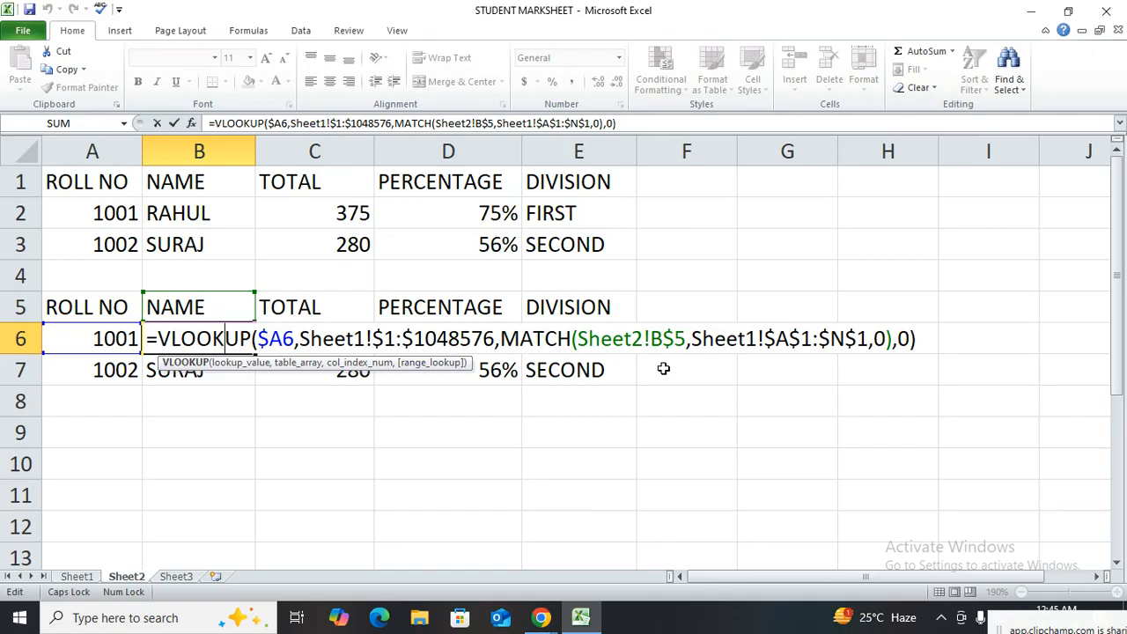
pyautogui.press('Escape')
pyautogui.doubleClick(251, 368)
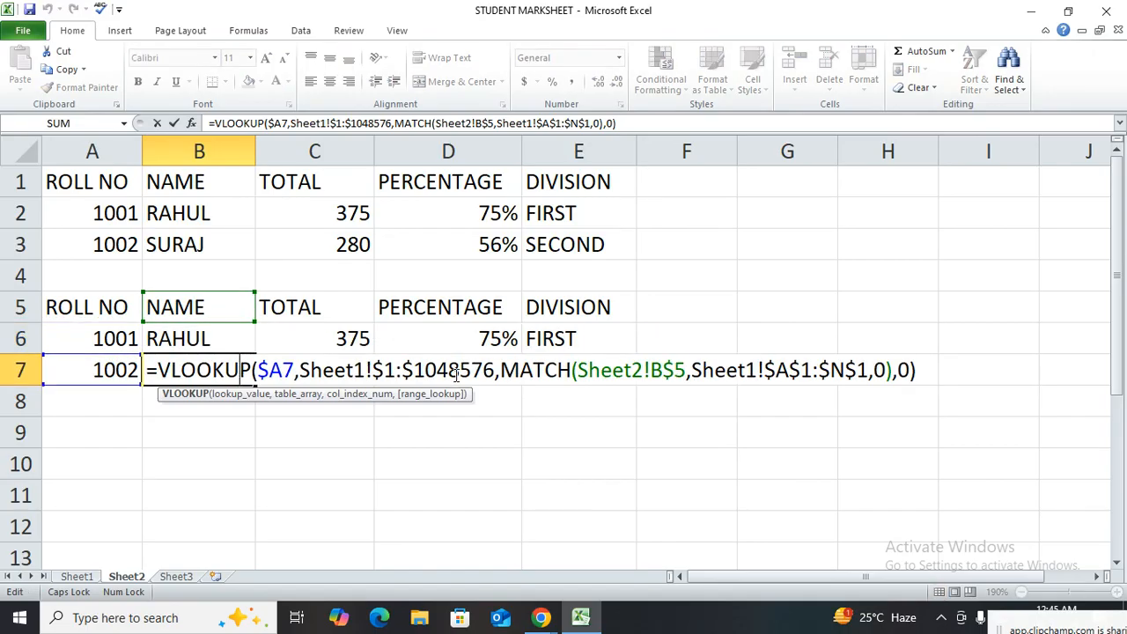
pyautogui.press('Escape')
pyautogui.click(249, 339)
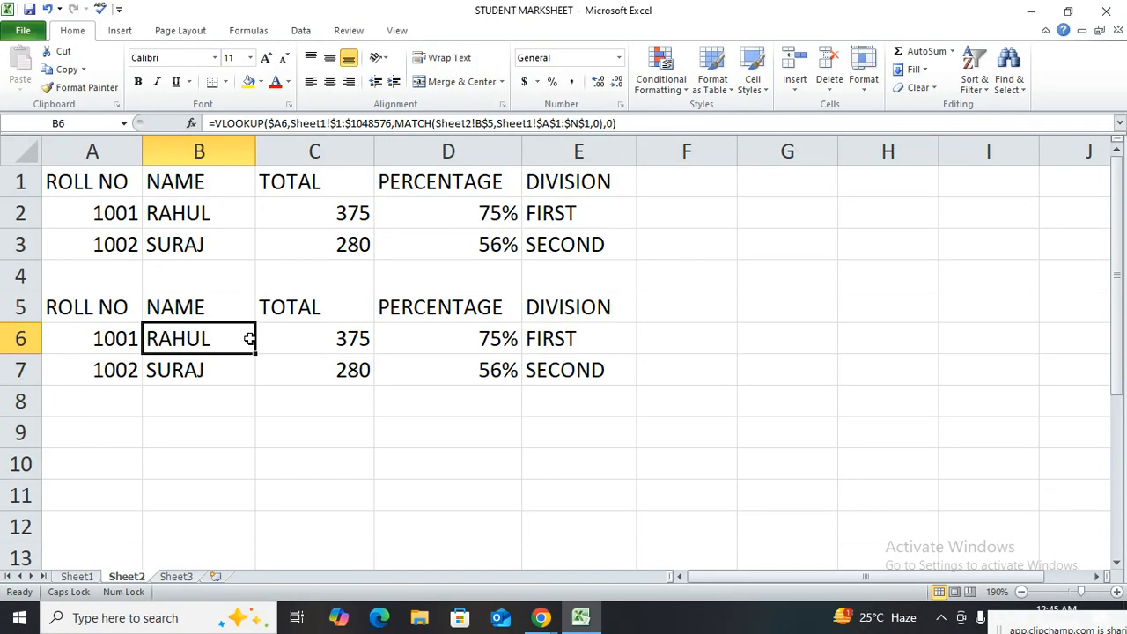
pyautogui.click(542, 618)
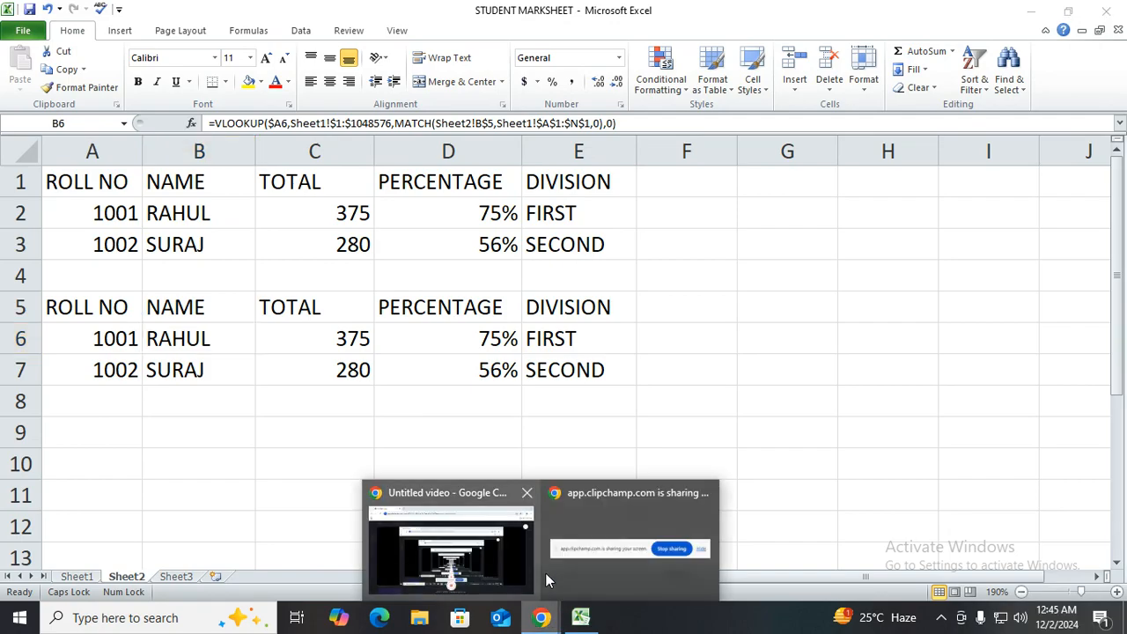